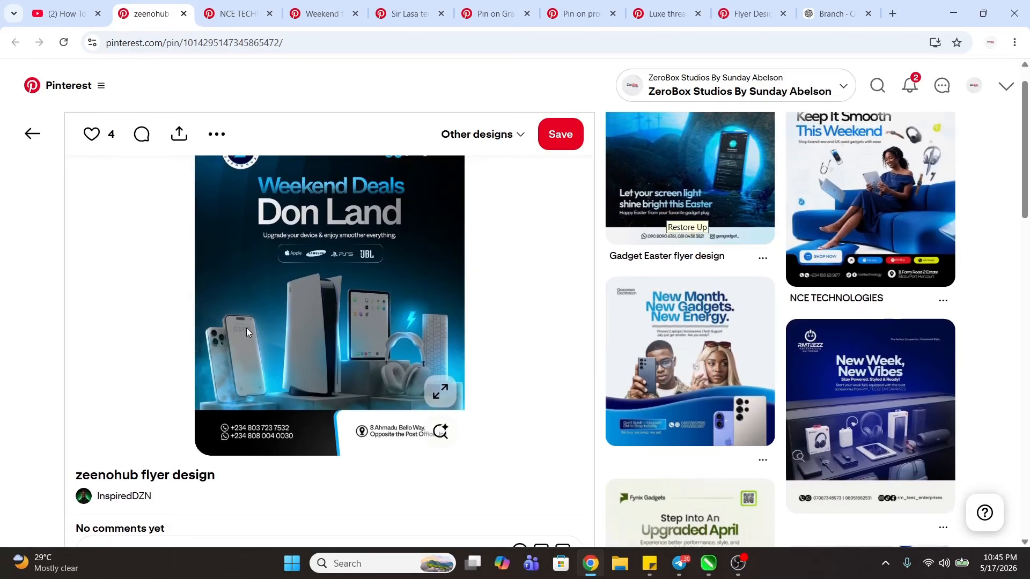
- Examine the headline colouring on the zeenohub, NCE Technologies, Weekend and Sir Lasa tech flyer pins
scroll(248, 328, up, 1)
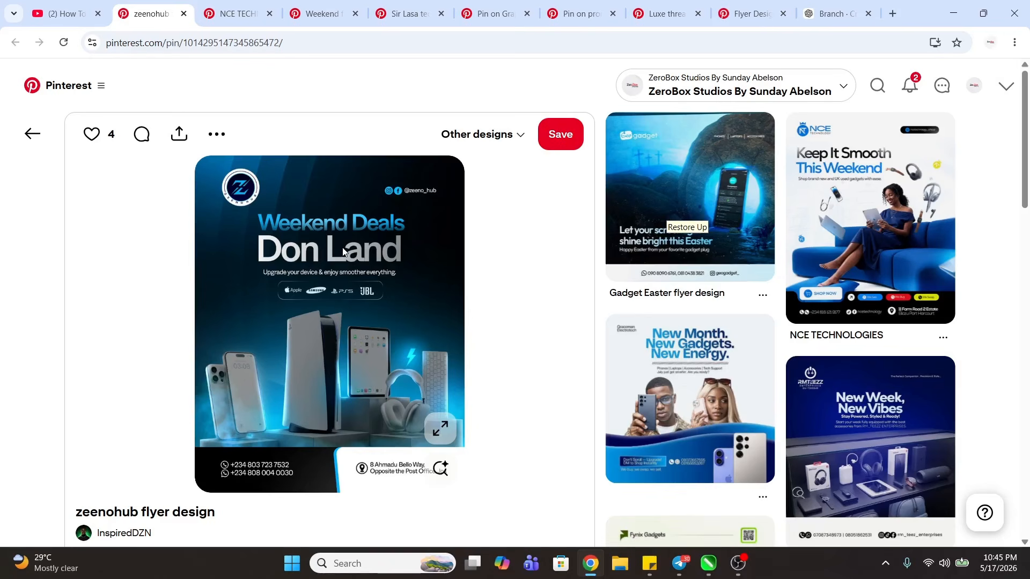
scroll(346, 249, down, 1)
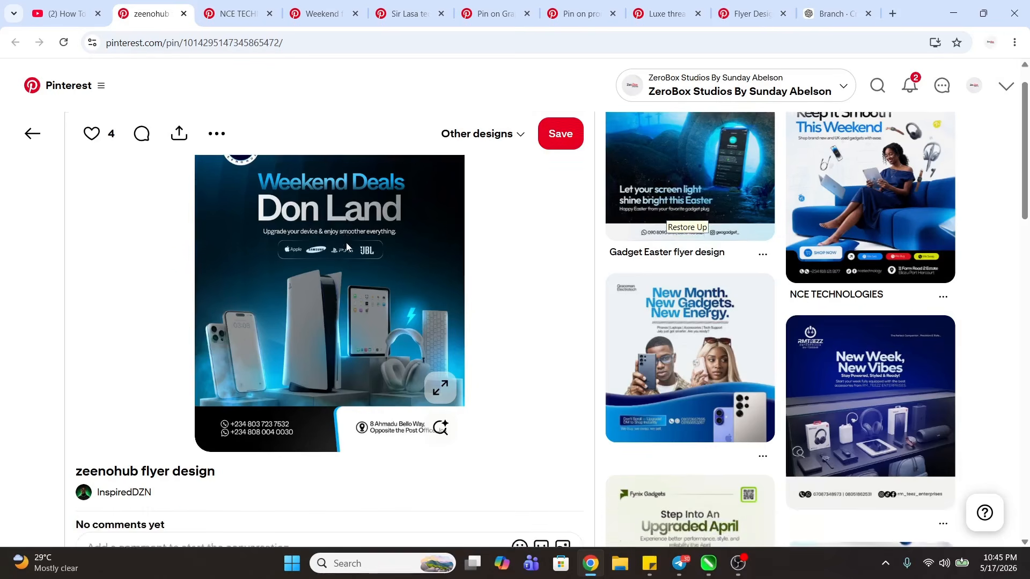
scroll(283, 356, up, 1)
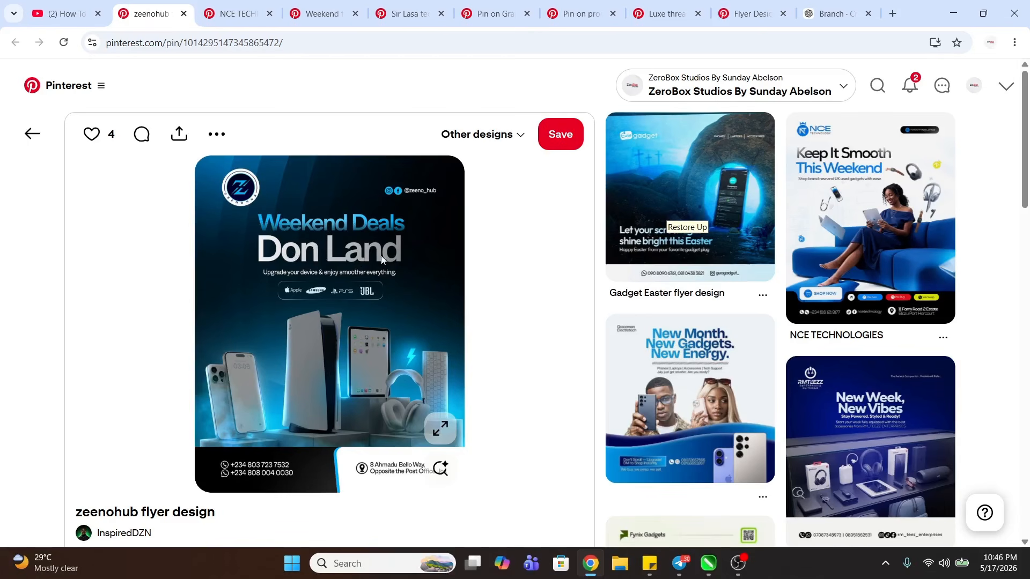
click(240, 13)
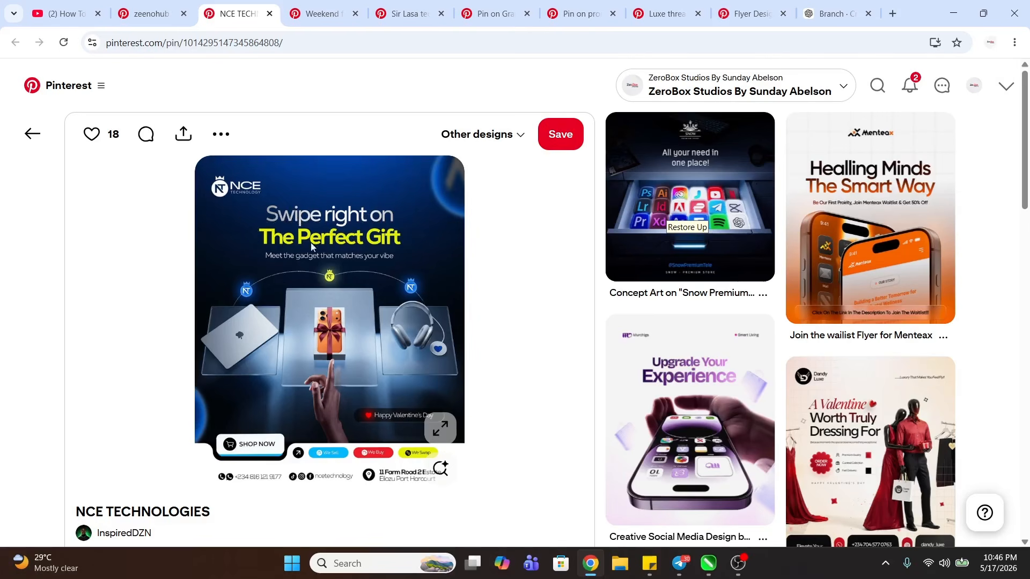
click(316, 14)
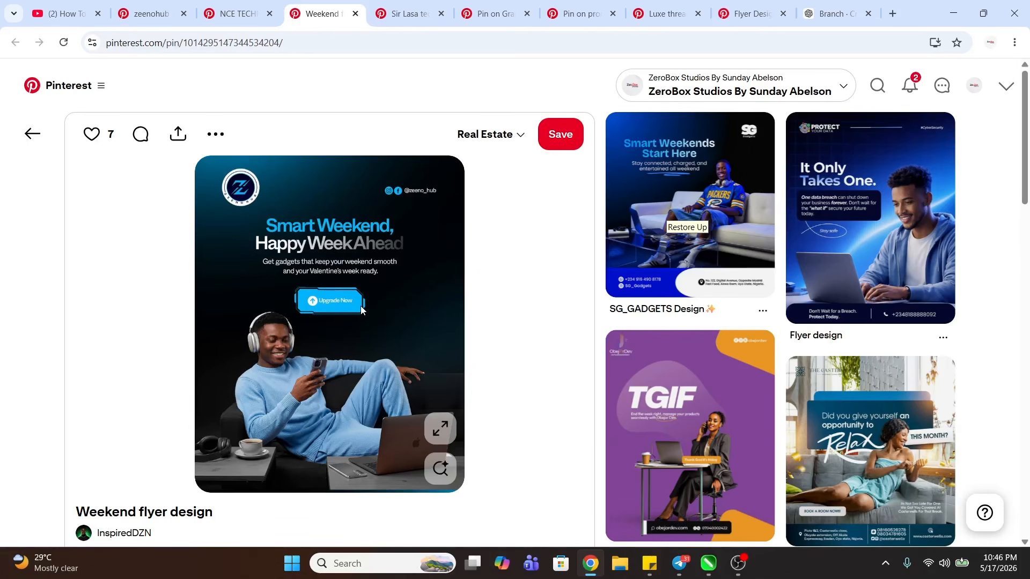
click(398, 18)
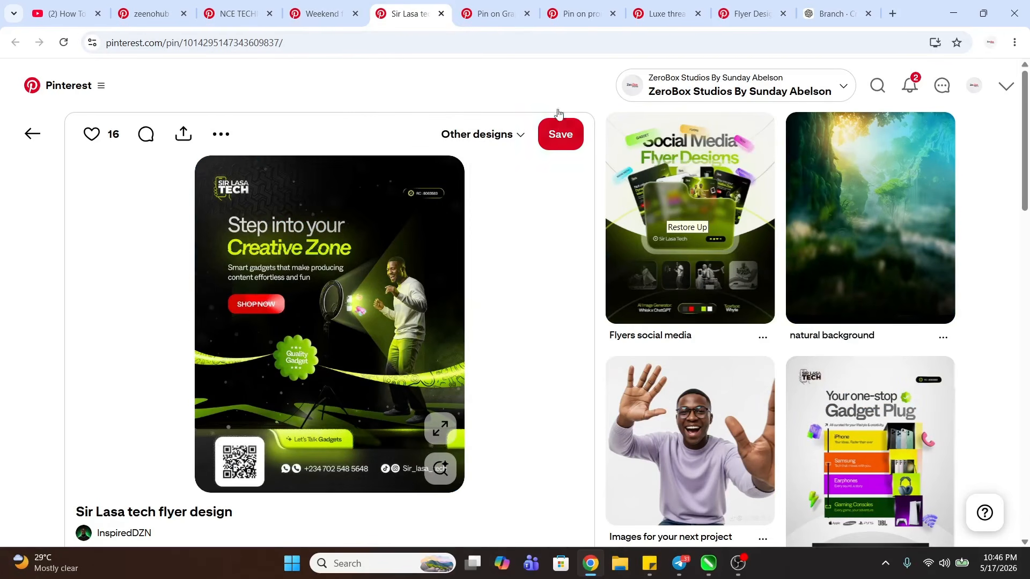
- Examine the High-Value Woman flyer pin and the related flyer designs suggested with it
click(491, 13)
scroll(218, 476, down, 3)
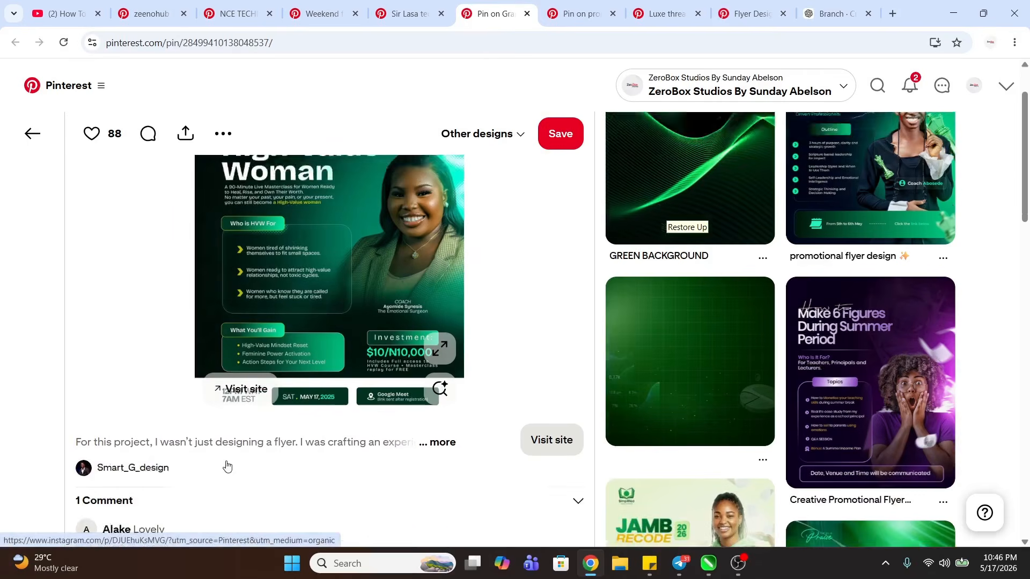
scroll(278, 386, up, 2)
scroll(317, 269, up, 1)
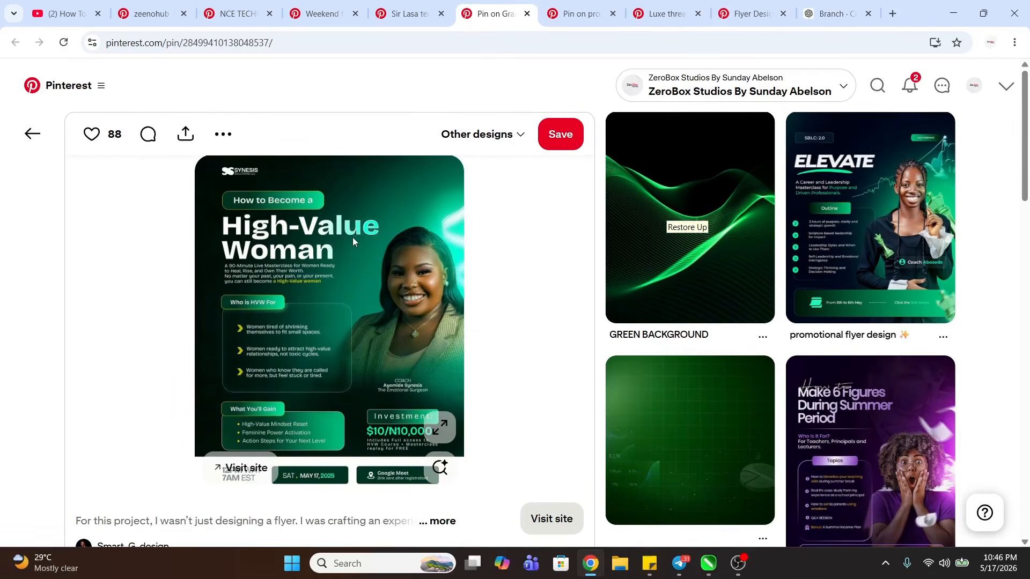
scroll(944, 285, down, 3)
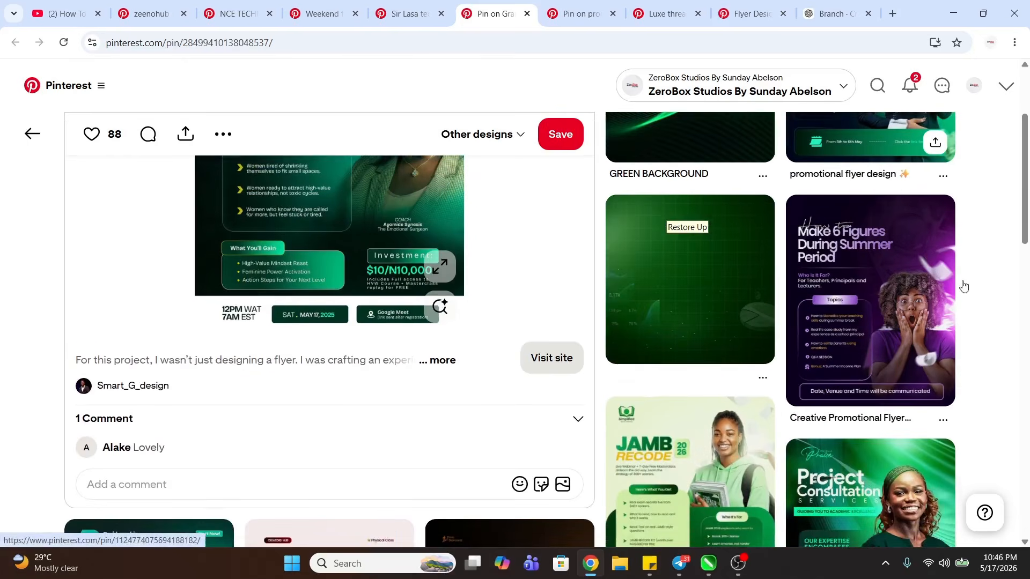
scroll(963, 287, down, 7)
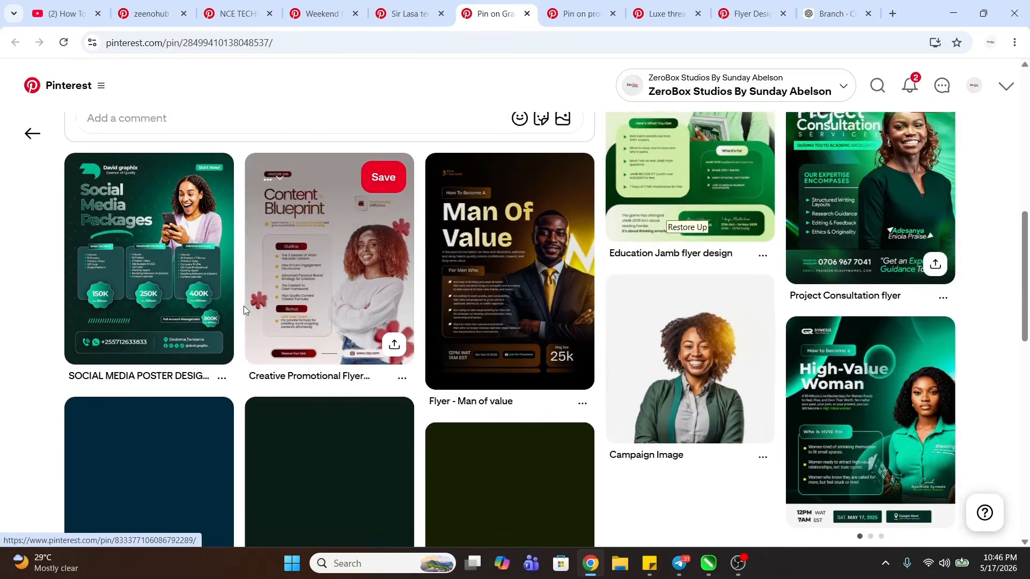
scroll(277, 304, down, 3)
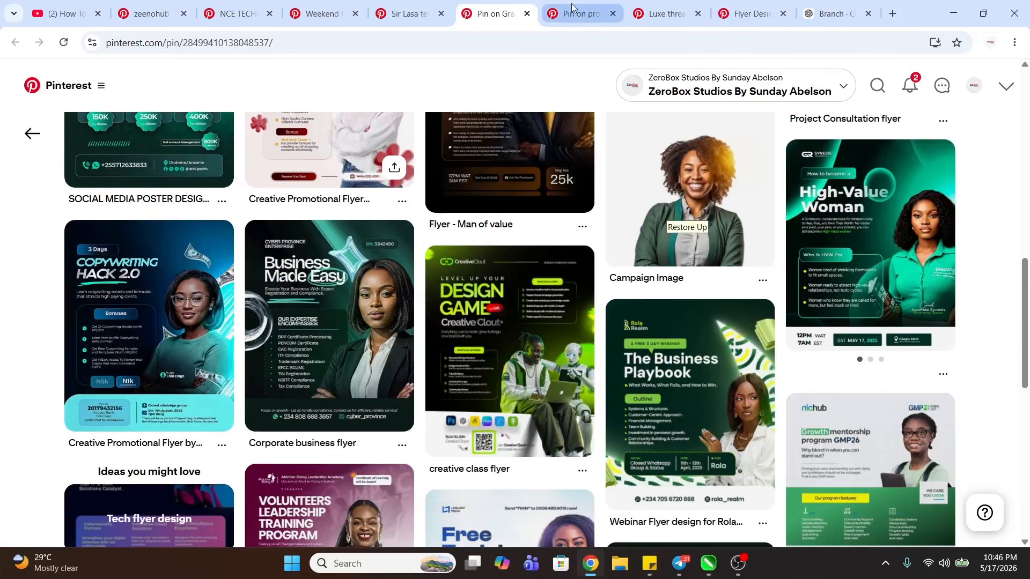
- Look over the Mid Year Sales perfume flyer, the Luxe Threads flyer and the last flyer design pin
click(572, 8)
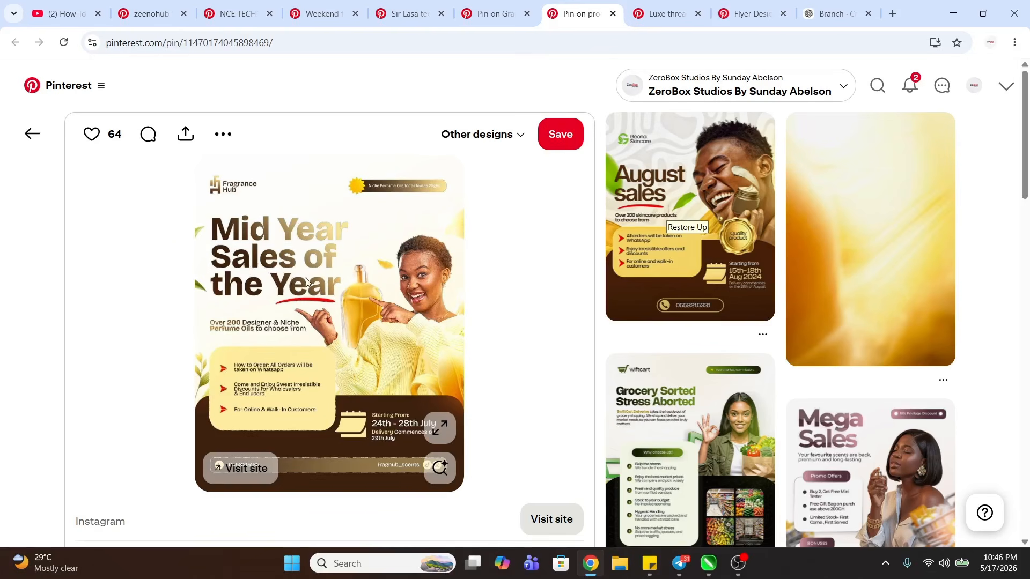
click(673, 6)
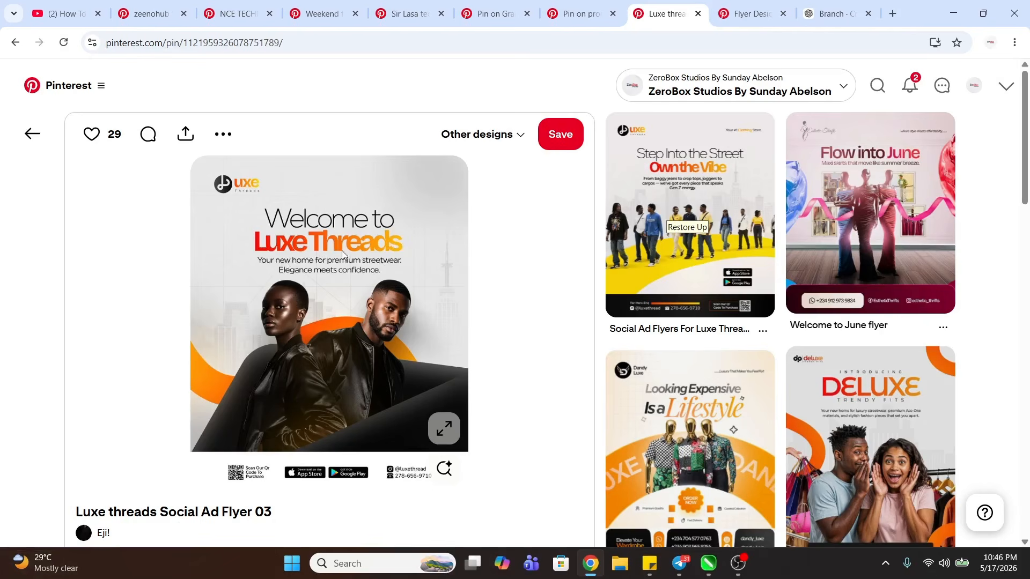
click(761, 14)
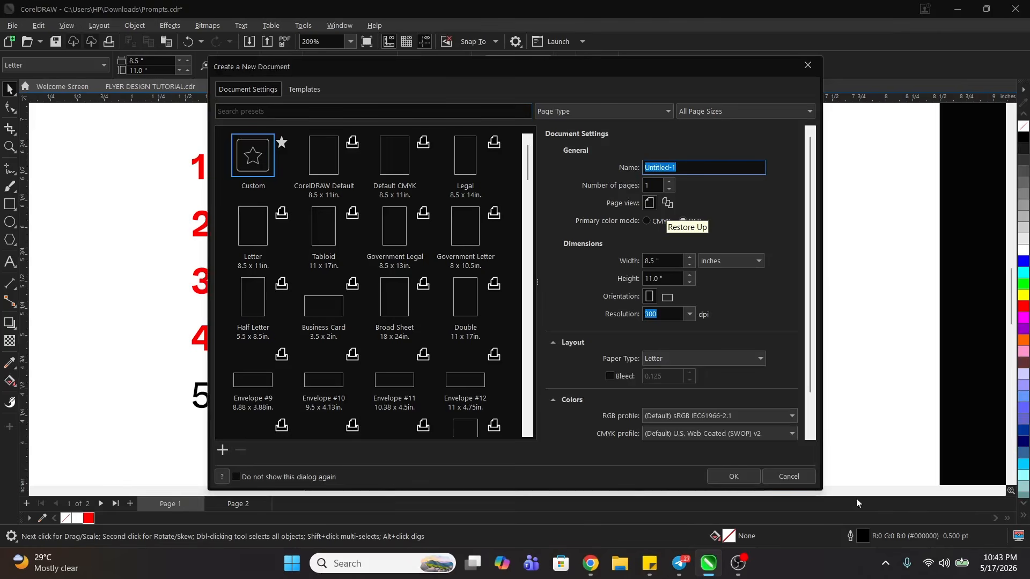
- Switch to CorelDRAW and create a new Letter document, 8.5 × 11 inches at 300 dpi
click(733, 477)
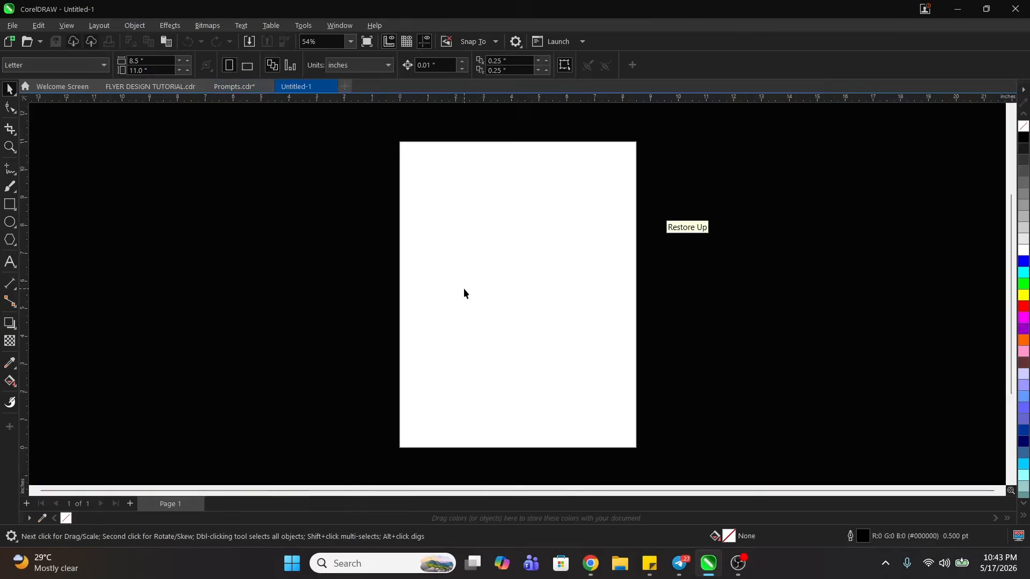
key(z)
drag(384, 172, 657, 355)
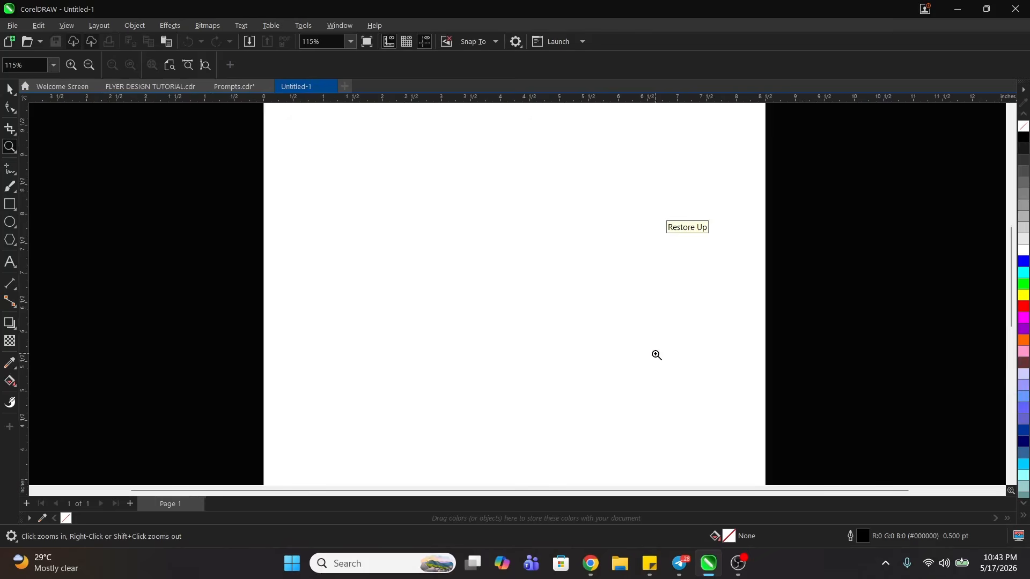
key(space)
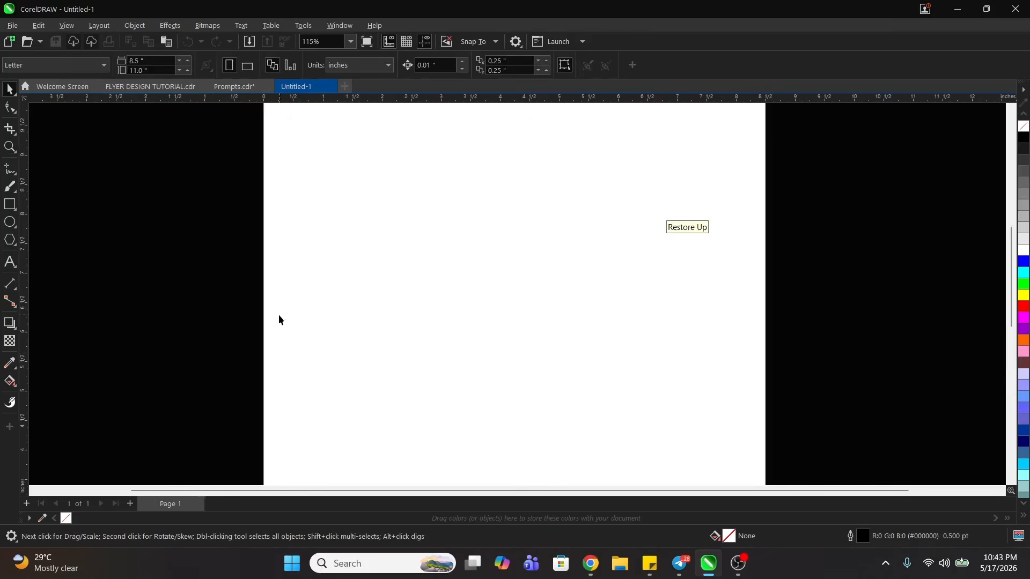
- Add the artistic text "Gradients" near the middle of the page and enlarge it to about 53 pt
click(10, 261)
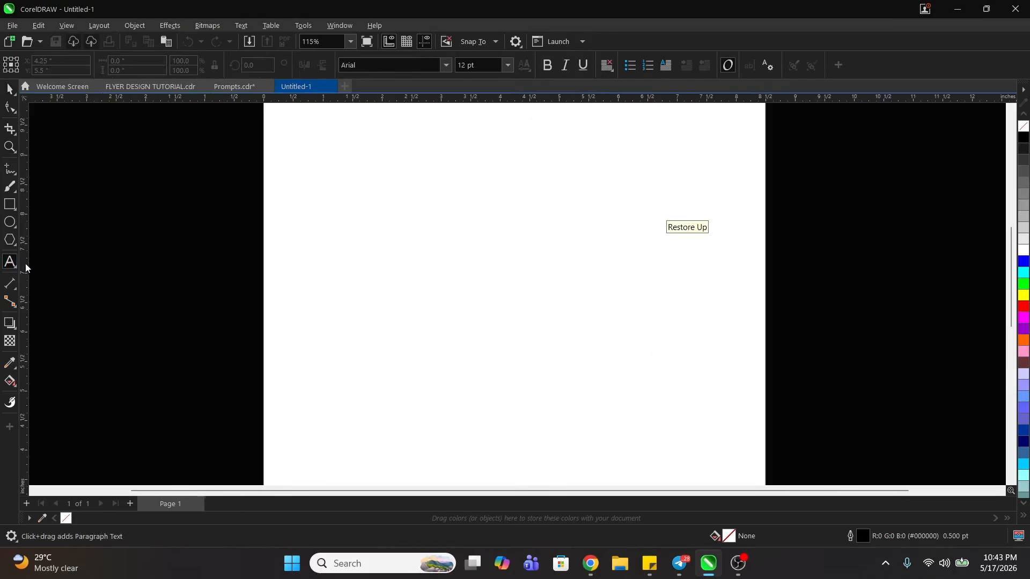
click(404, 282)
text(Gradients)
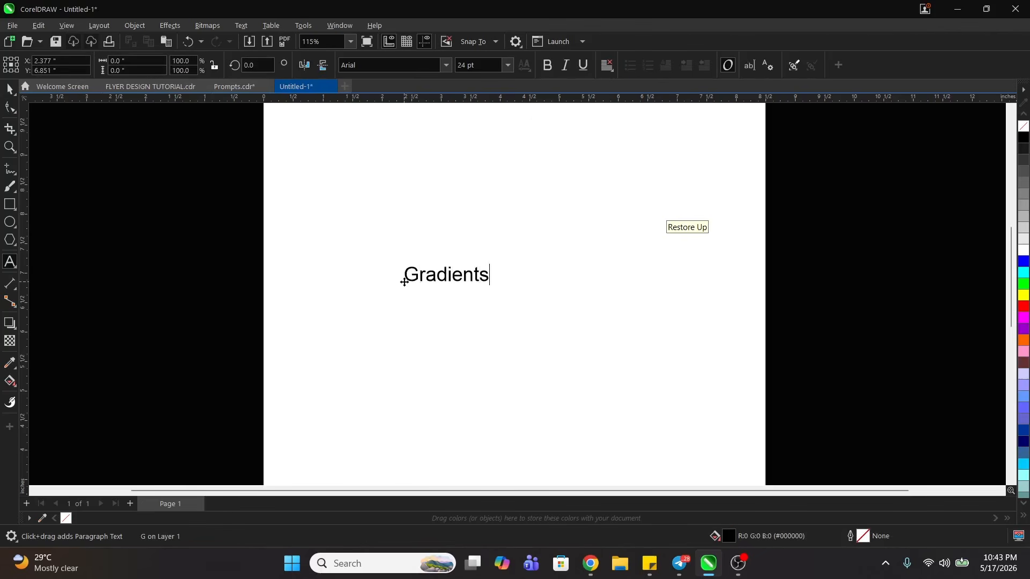
key(ctrl+space)
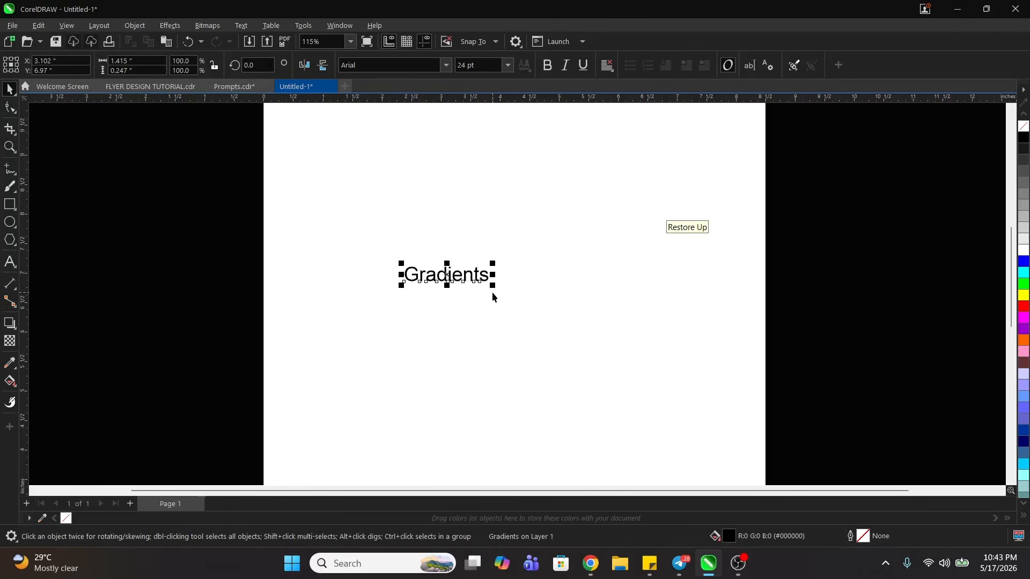
drag(494, 290, 587, 351)
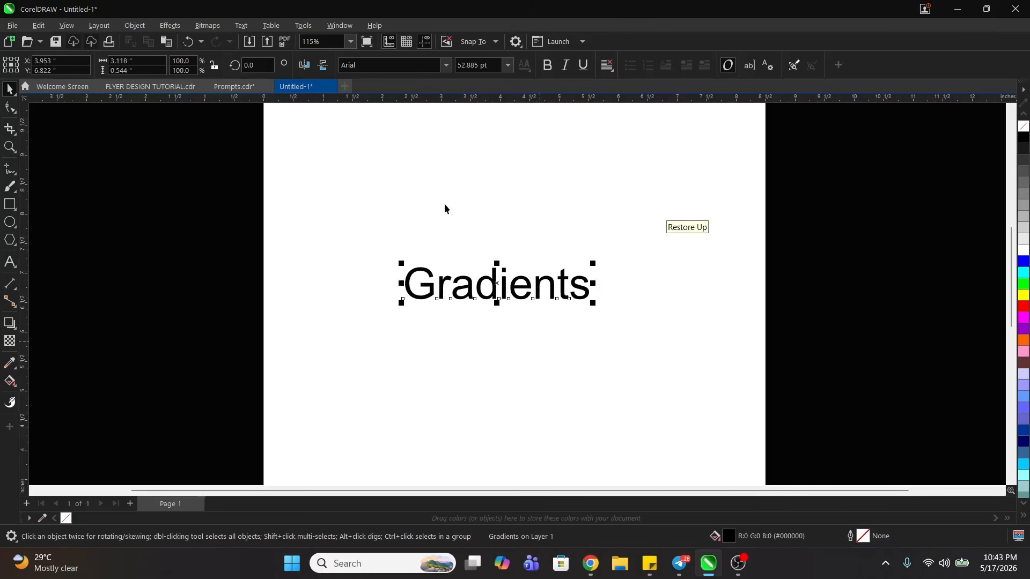
- Change the case of the word "Gradients" to uppercase
double_click(478, 290)
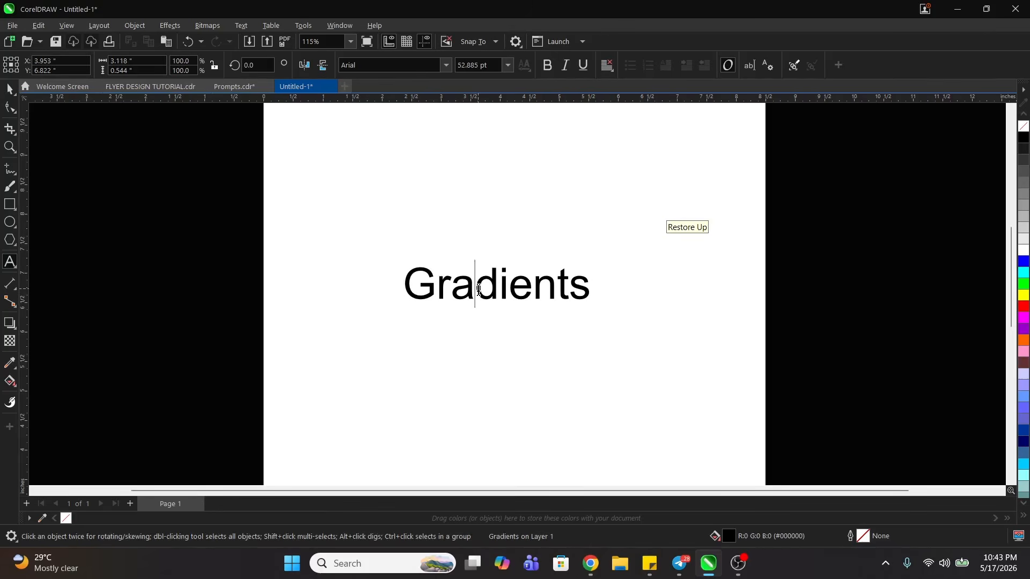
double_click(479, 290)
right_click(479, 293)
mouse_move(565, 340)
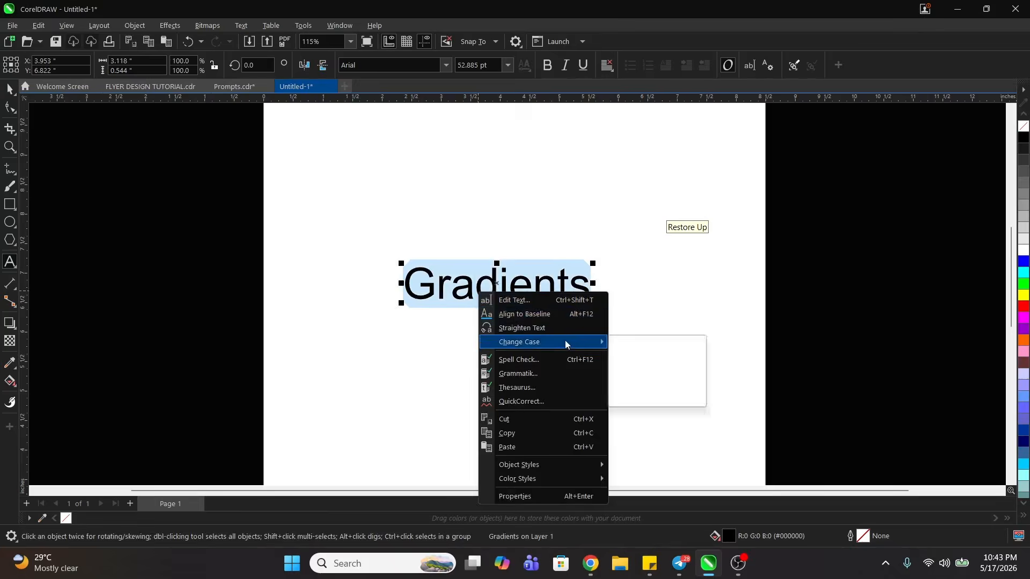
click(649, 374)
key(ctrl+space)
- Set the GRADIENTS text in the Bricolage Grotesque ExtraBold font
key(F2)
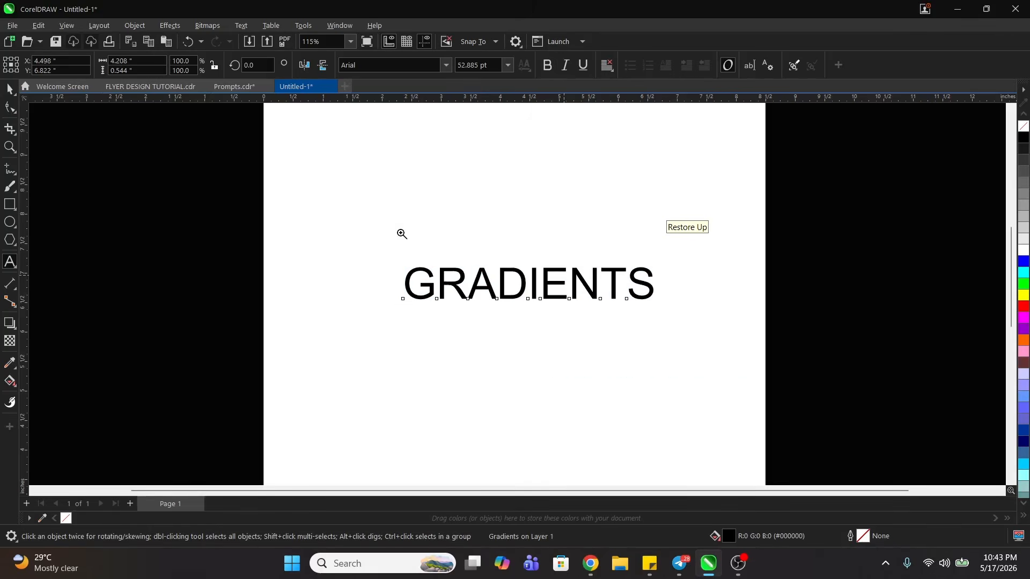
drag(233, 221, 695, 349)
click(392, 63)
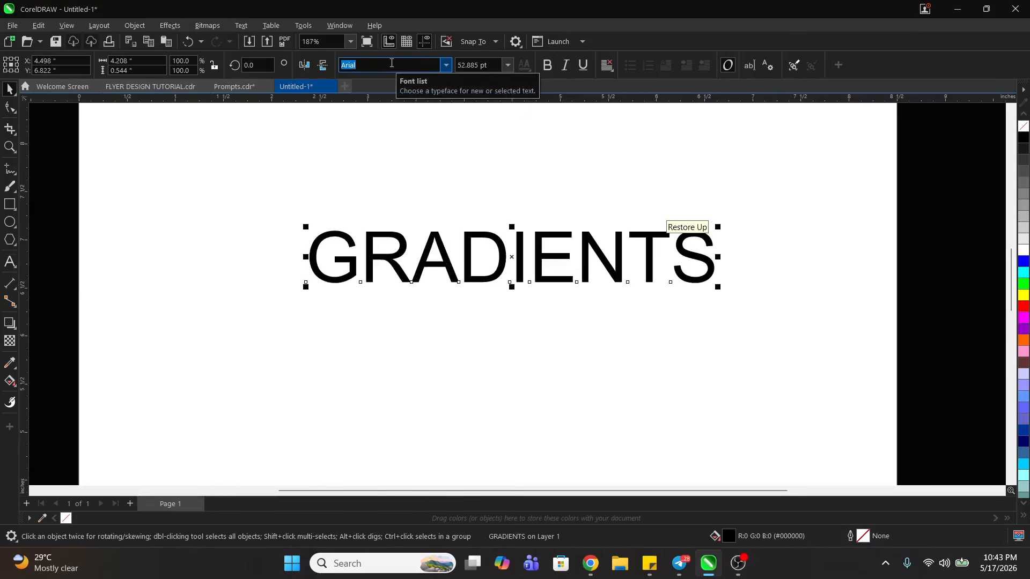
text(bricolage Grotesque)
key(Return)
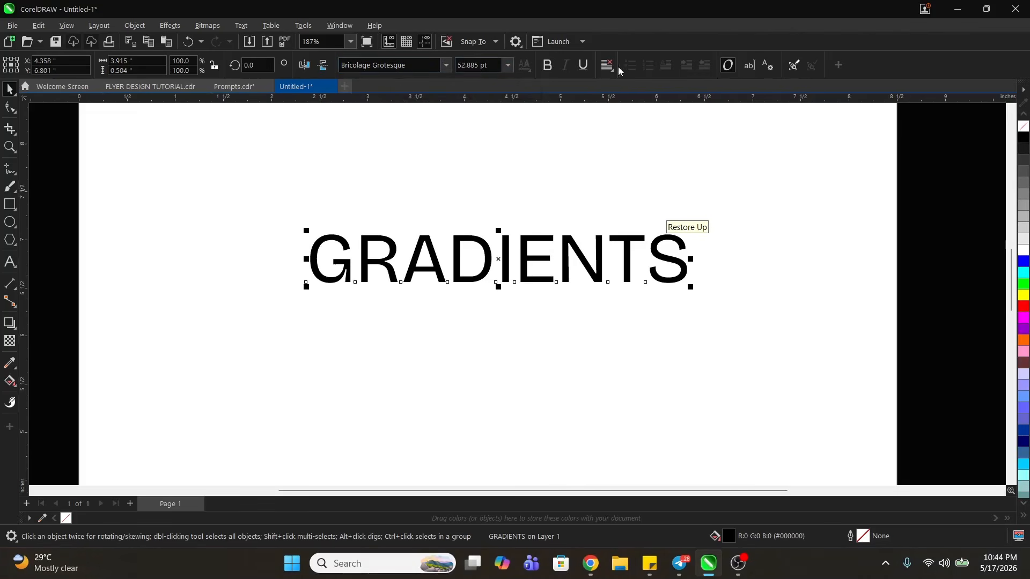
click(548, 66)
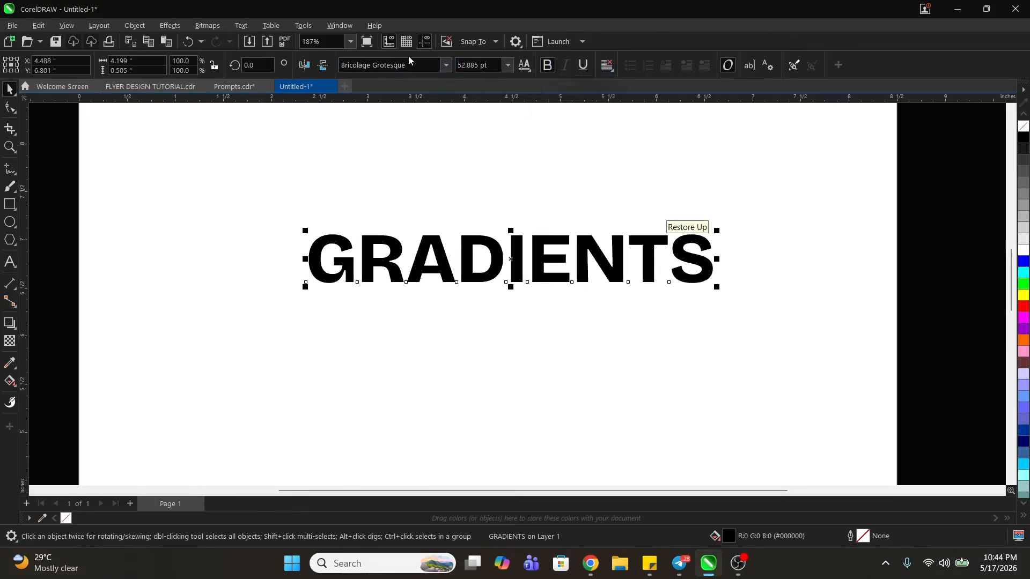
click(449, 66)
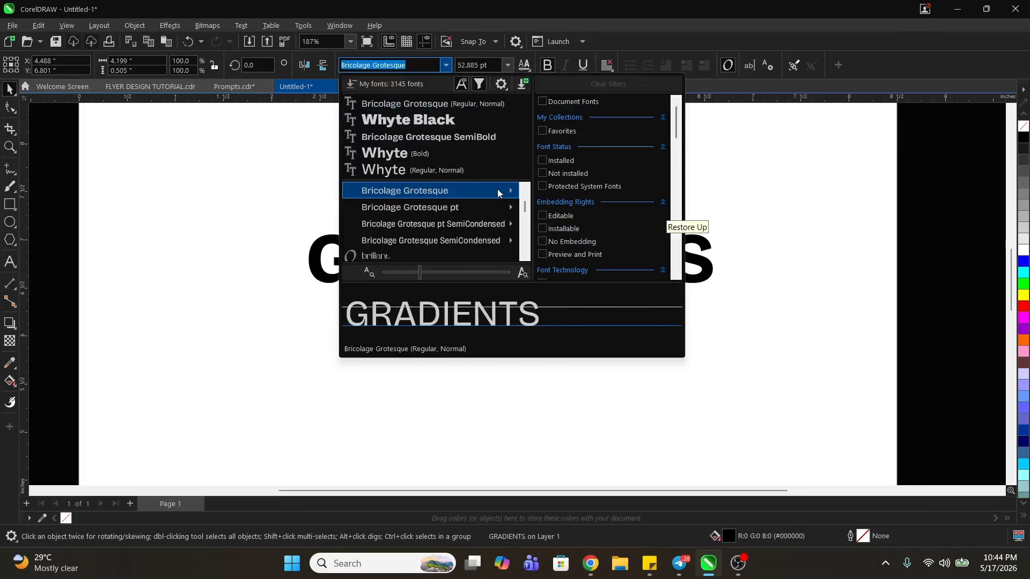
mouse_move(504, 191)
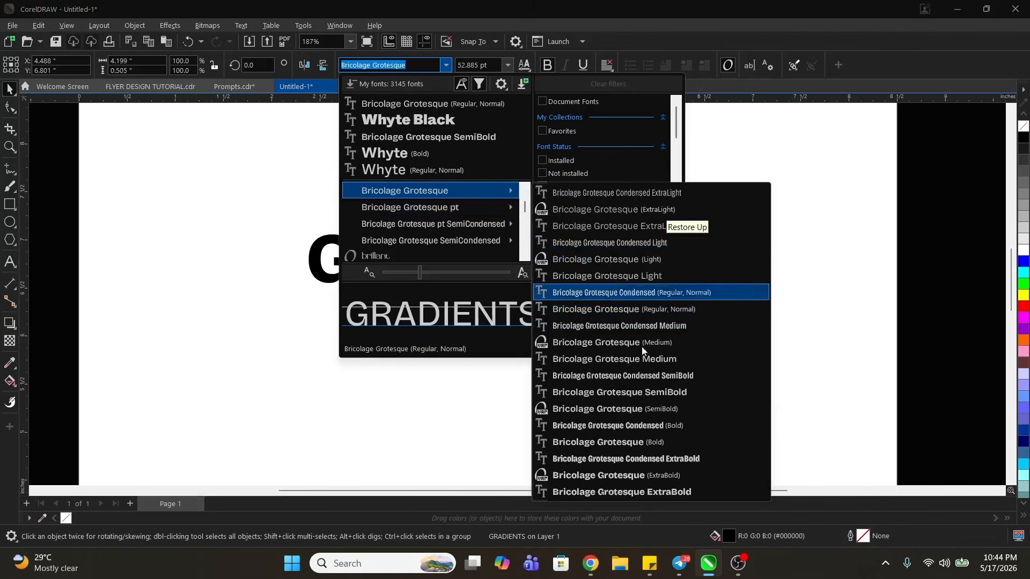
click(642, 492)
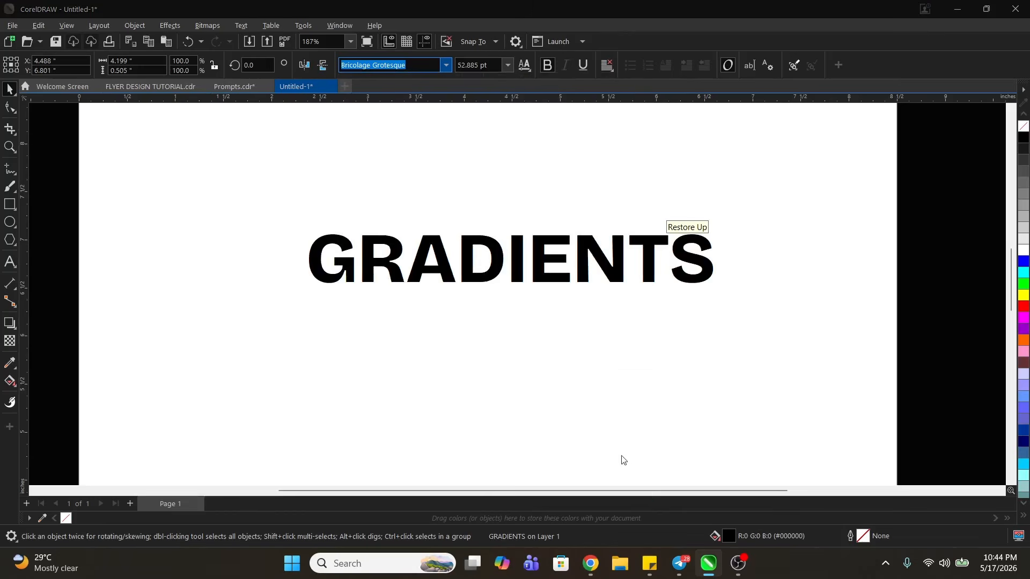
- Tighten the letter spacing of GRADIENTS with the Shape tool, bringing the word to about 3.84 inches wide
click(13, 110)
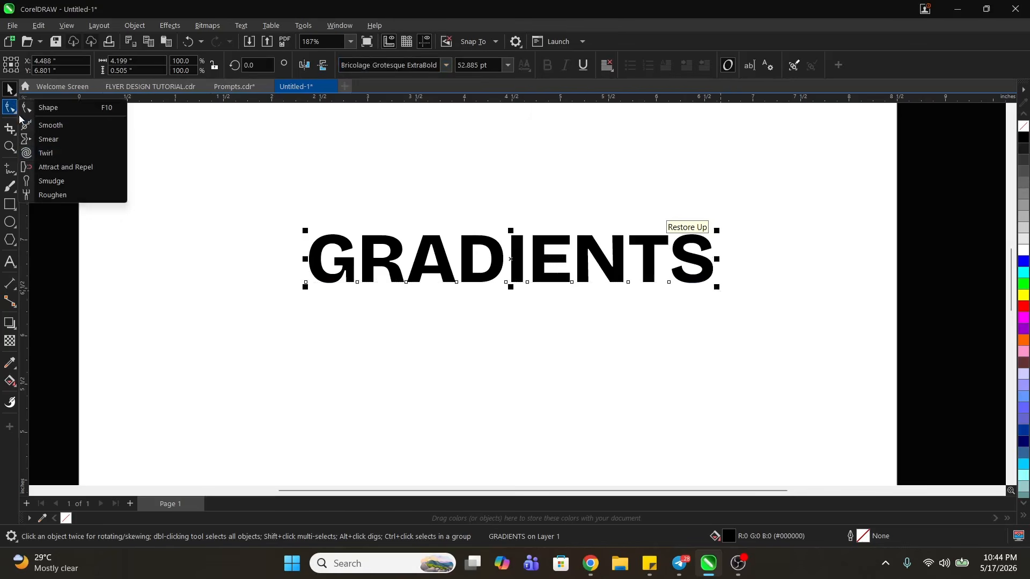
click(28, 110)
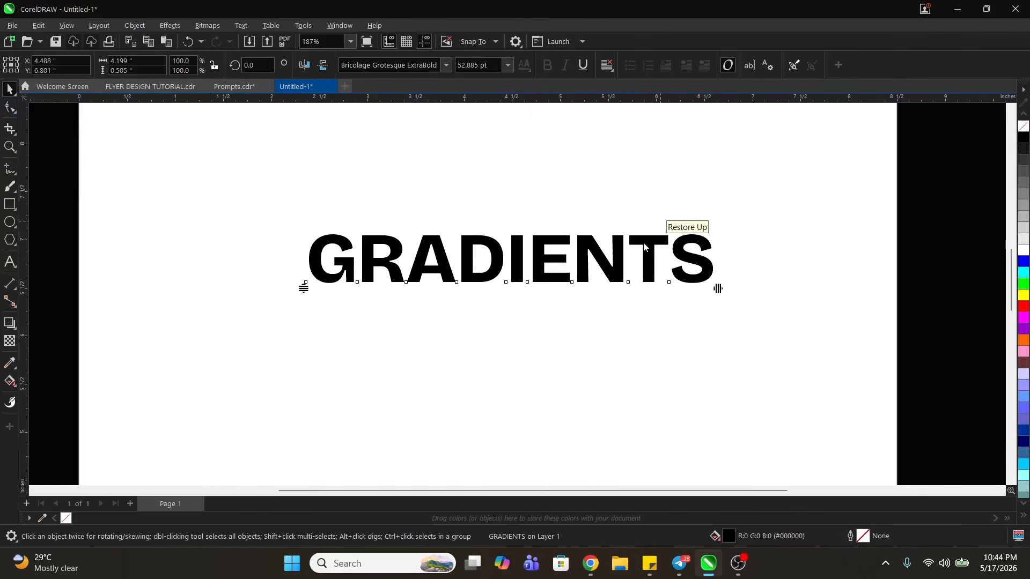
drag(720, 289, 678, 294)
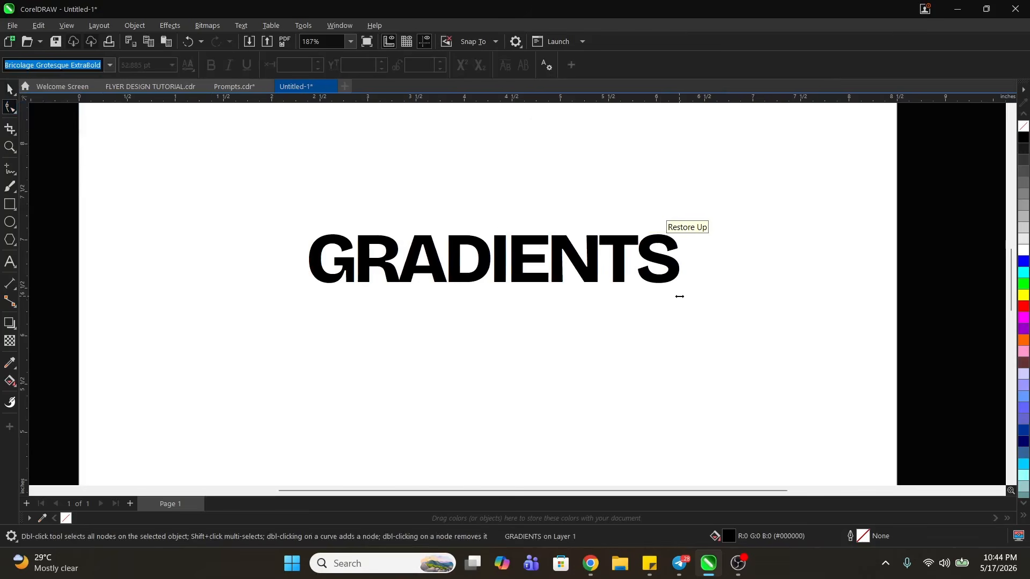
- Move the GRADIENTS text slightly down the page and delete it
key(space)
drag(581, 270, 563, 335)
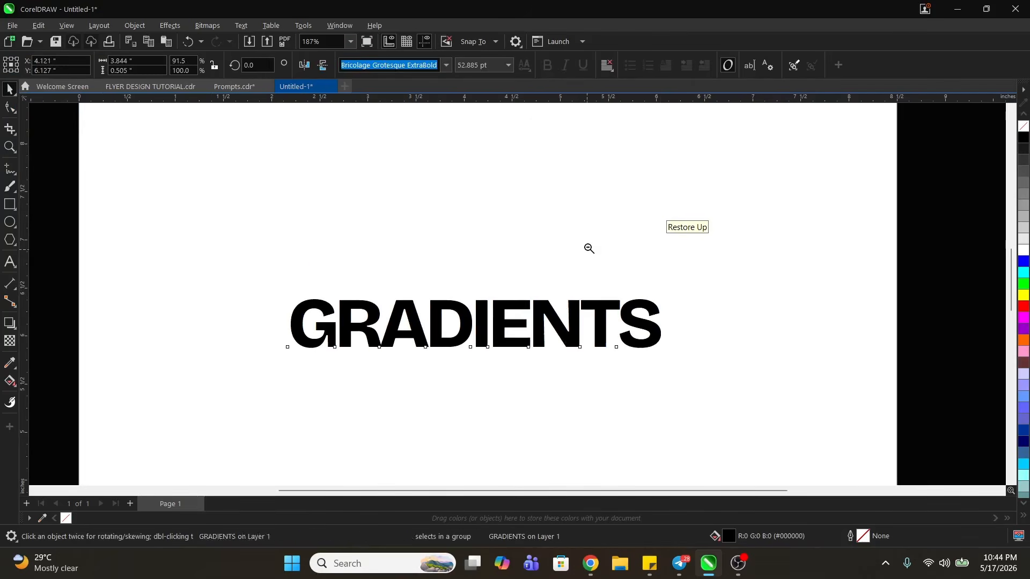
scroll(558, 326, down, 1)
key(Delete)
- Draw a rectangle about 8.08 by 4.84 inches across the page, fill it black and remove its outline
click(9, 203)
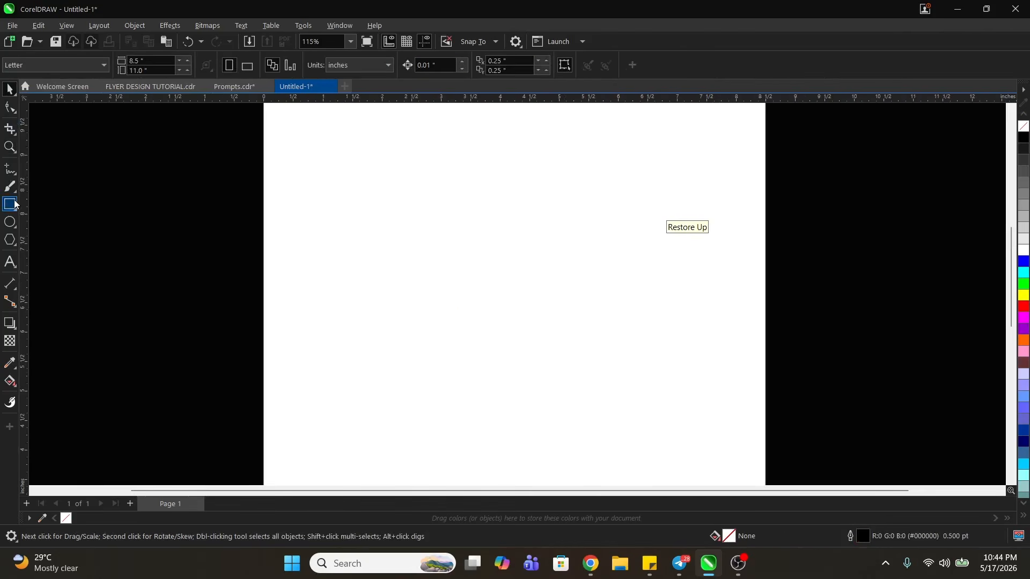
drag(282, 154, 760, 439)
key(space)
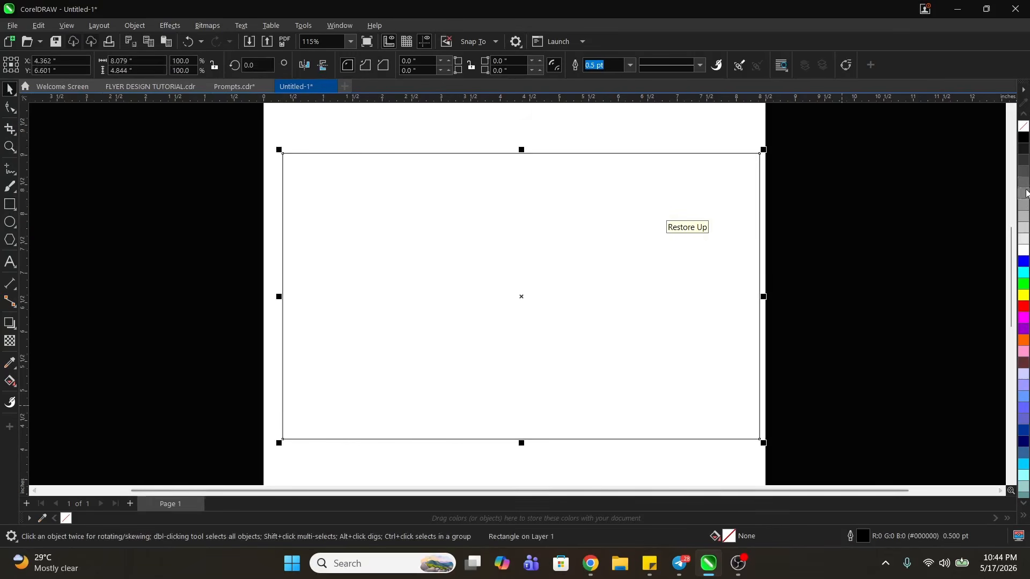
click(1025, 138)
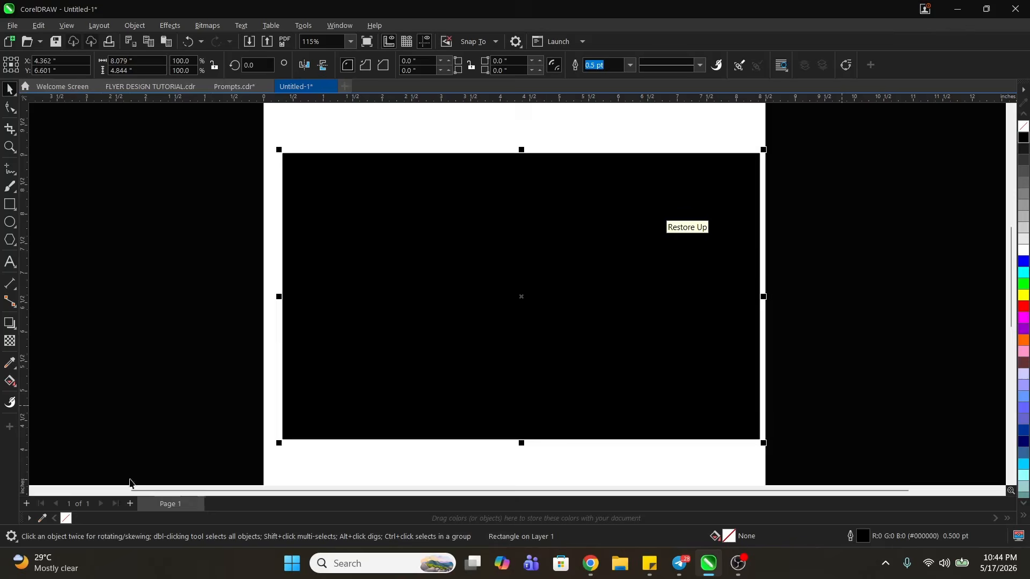
right_click(66, 518)
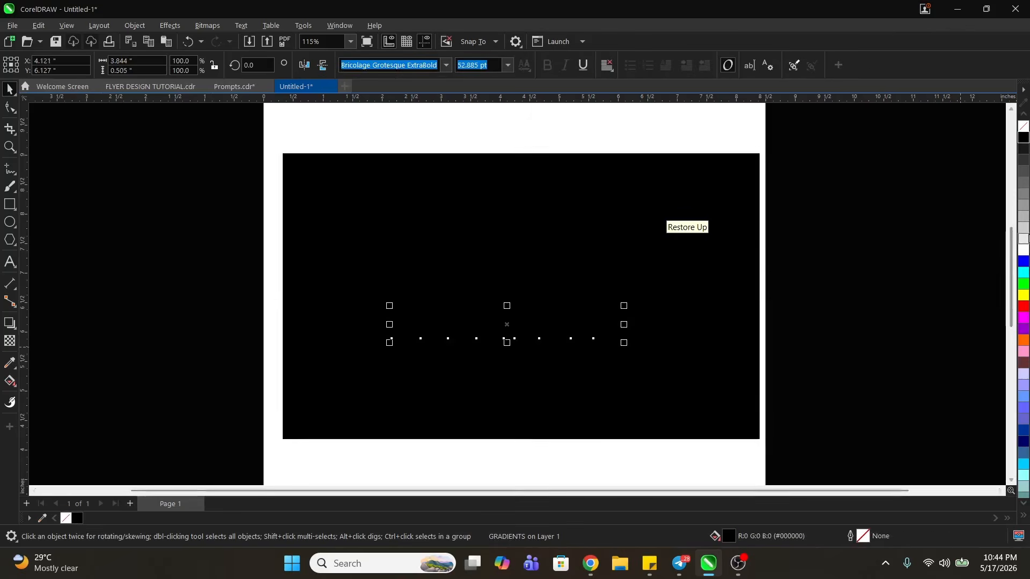
- Fill the GRADIENTS text white and center it vertically on the black rectangle
click(1023, 250)
shift+click(508, 283)
key(e)
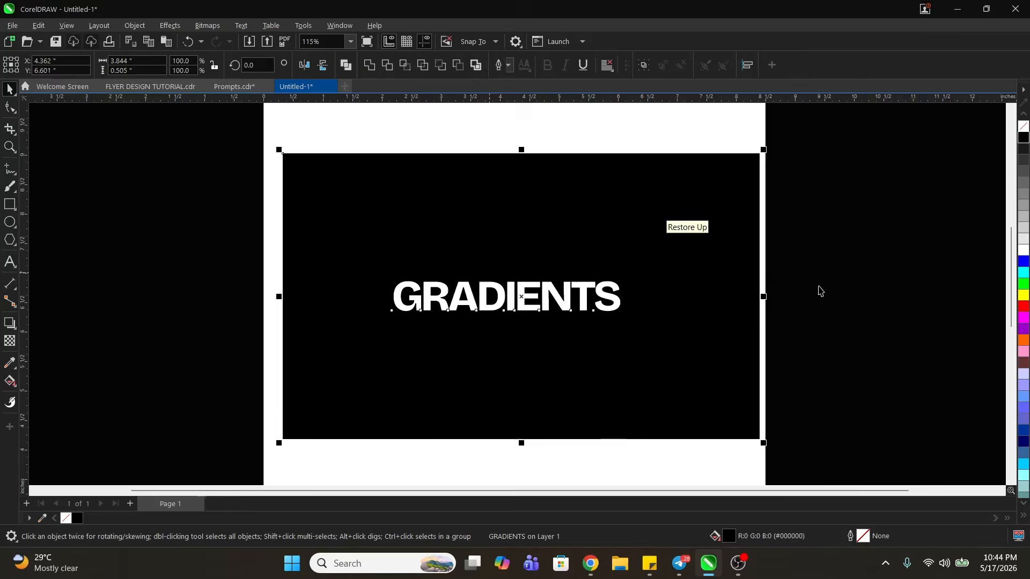
- Apply a linear fountain fill to the GRADIENTS text, running vertically from the top of the letters to their baseline
key(z)
drag(218, 213, 560, 350)
drag(248, 230, 891, 382)
key(space)
click(542, 307)
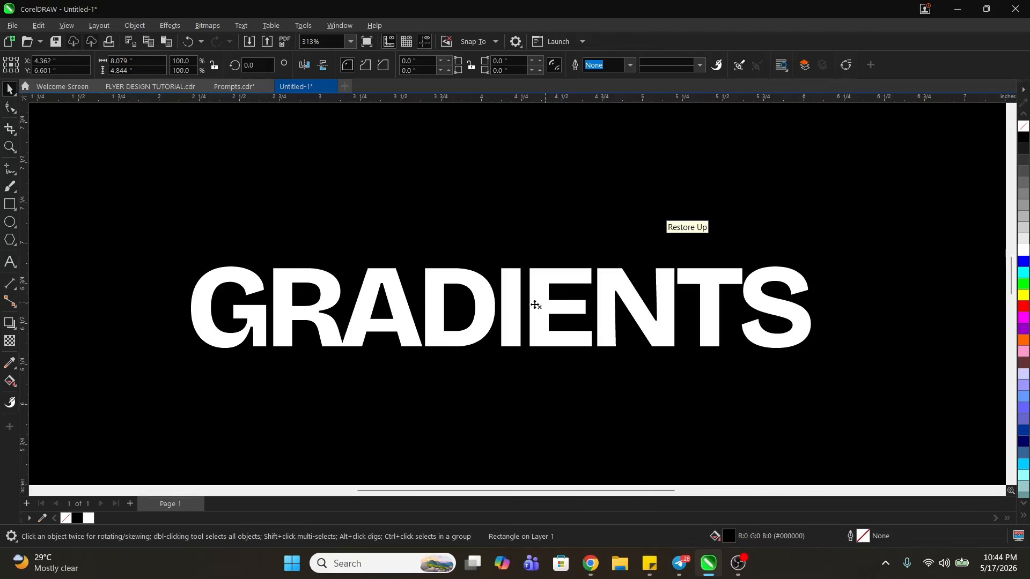
drag(540, 315, 560, 308)
key(ctrl+z)
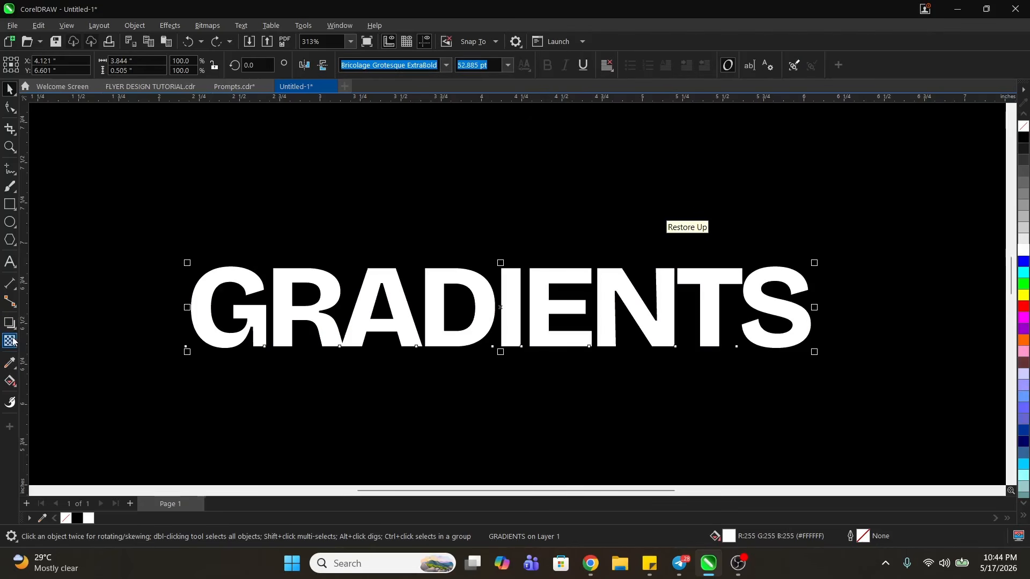
click(10, 380)
click(10, 380)
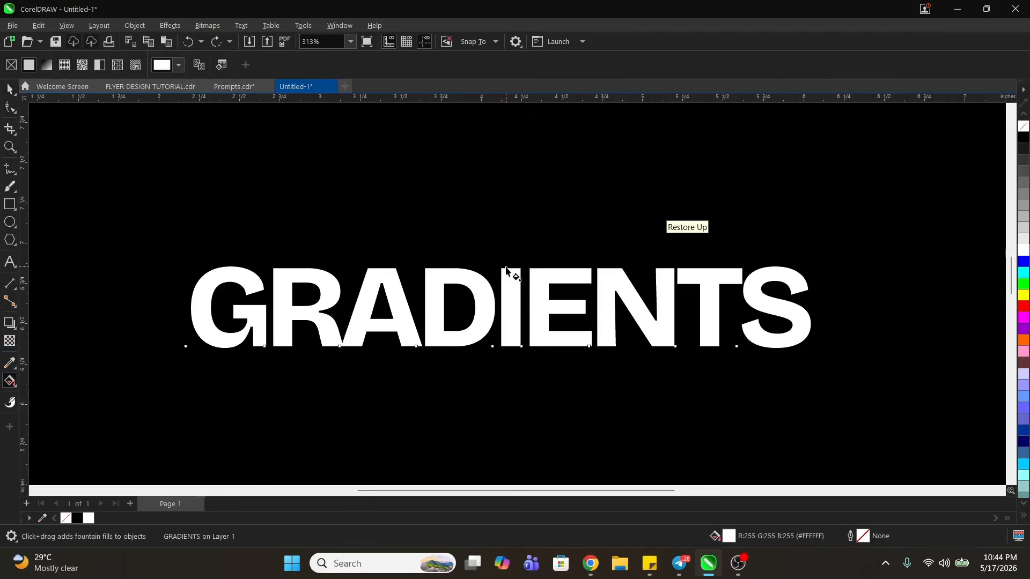
key(space)
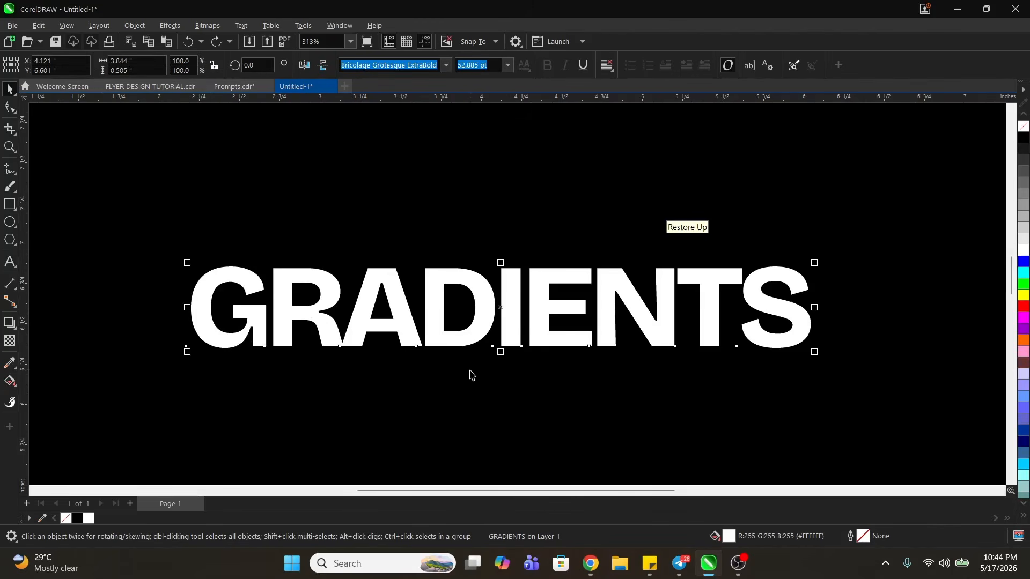
key(g)
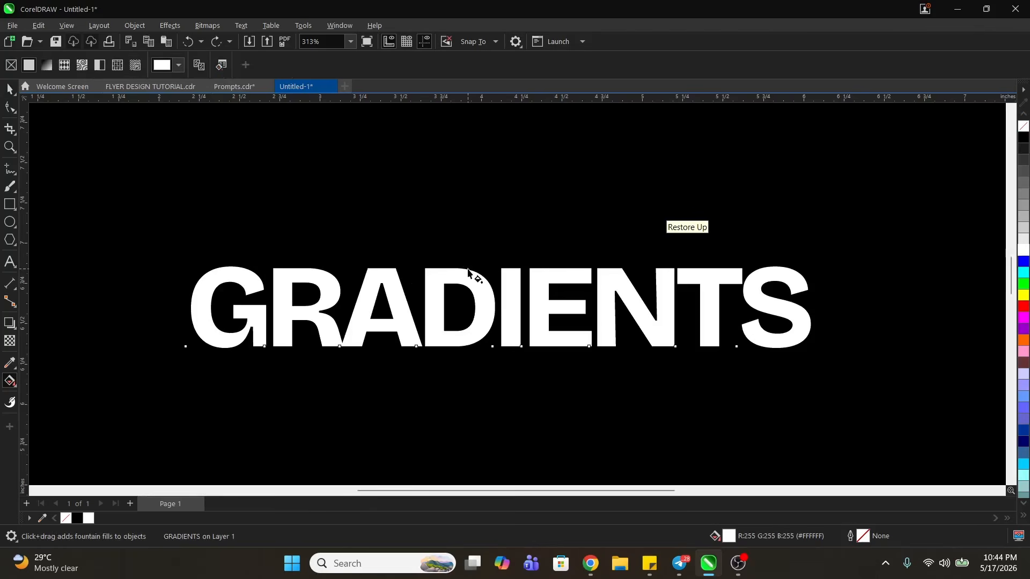
drag(468, 269, 469, 350)
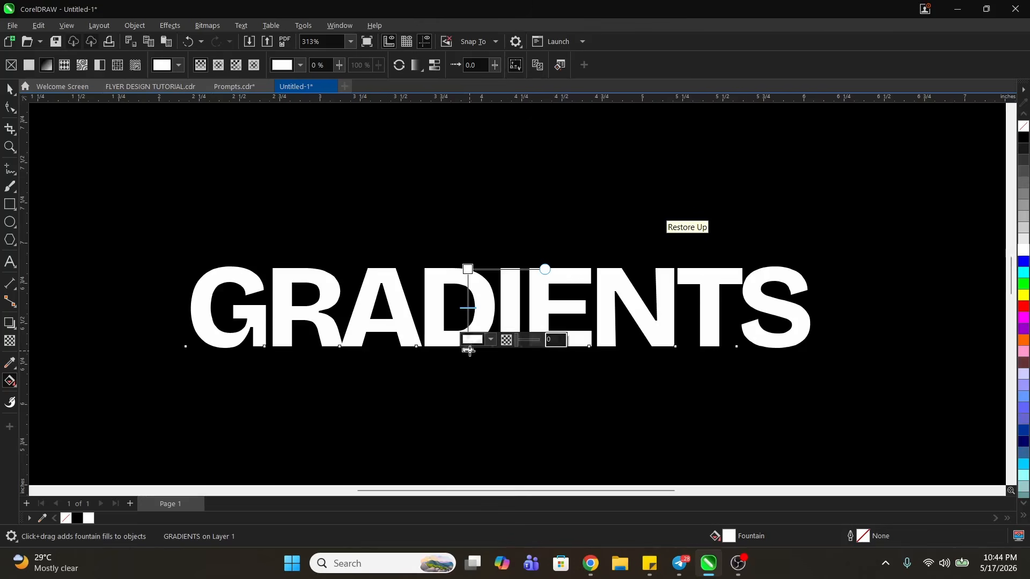
- Set the upper color node of the text's fountain fill to grey #B8B8B8
click(472, 271)
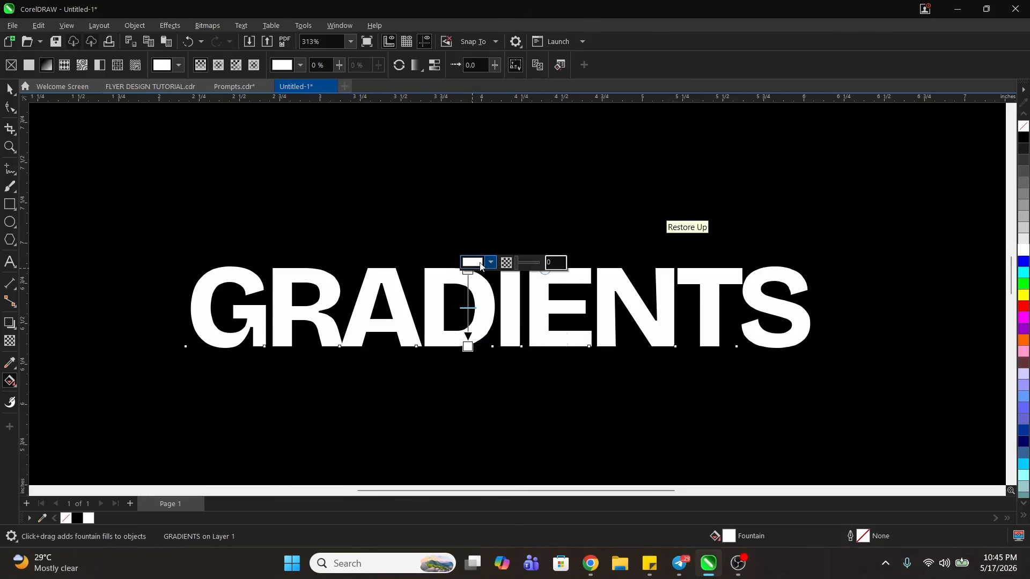
click(491, 263)
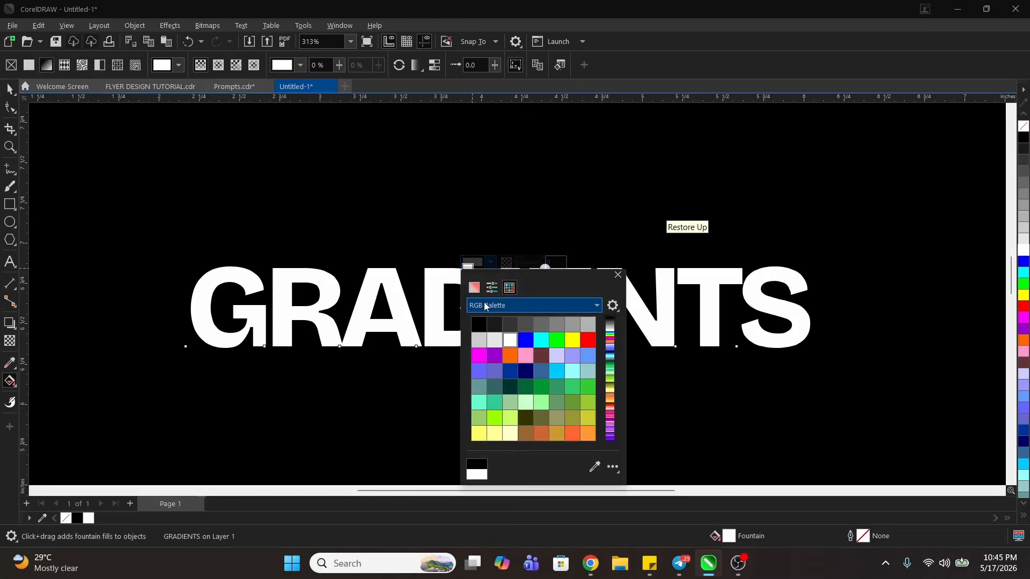
click(474, 287)
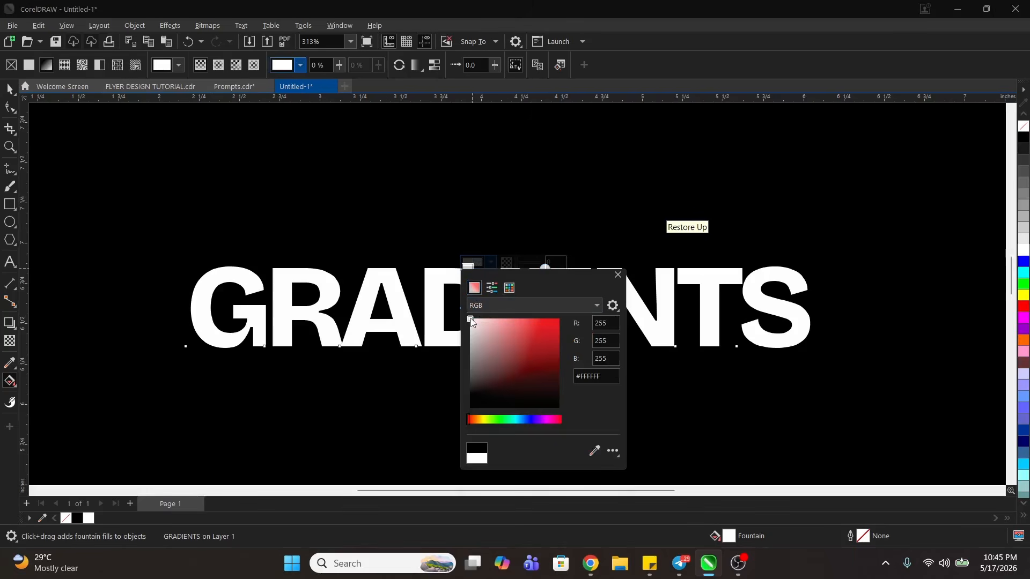
drag(471, 317, 469, 343)
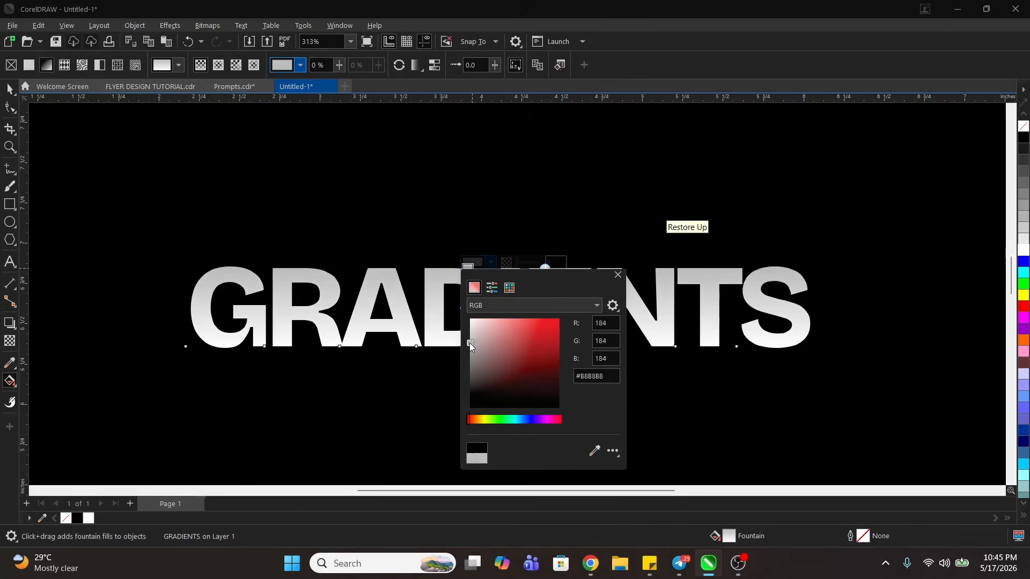
click(498, 237)
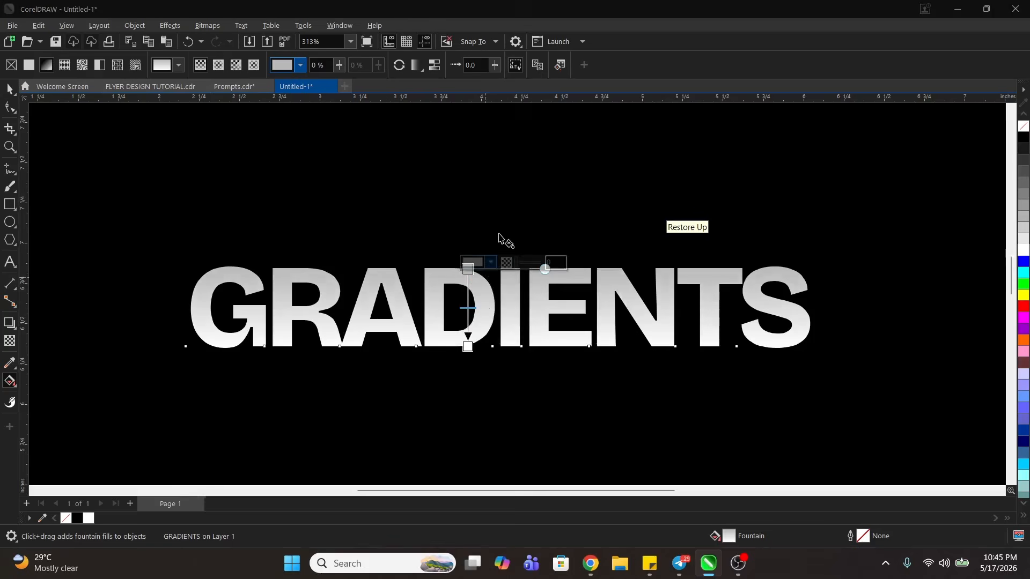
- Duplicate the grey-to-white GRADIENTS text below the original on the black rectangle
click(10, 88)
key(z)
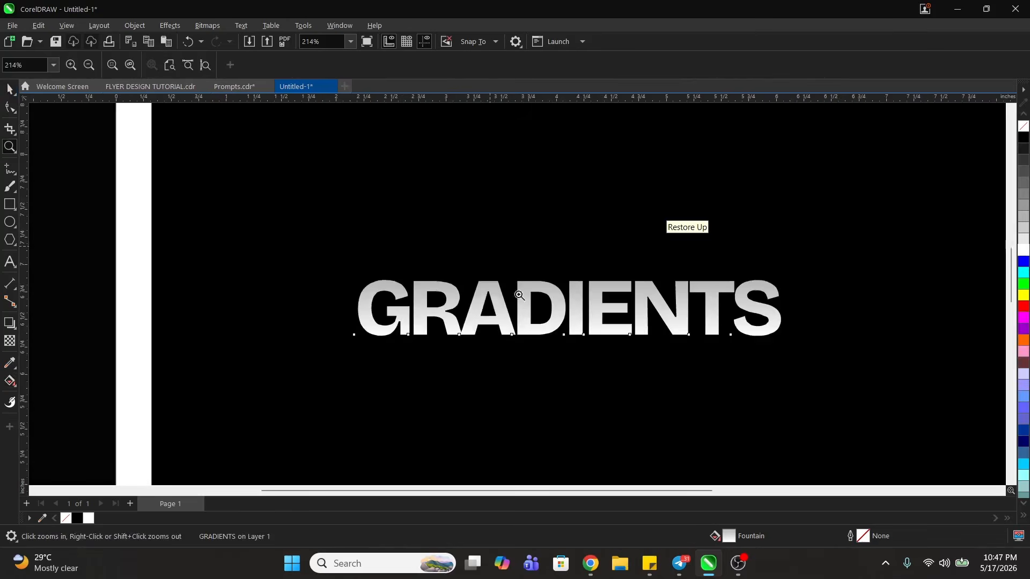
right_click(448, 272)
key(space)
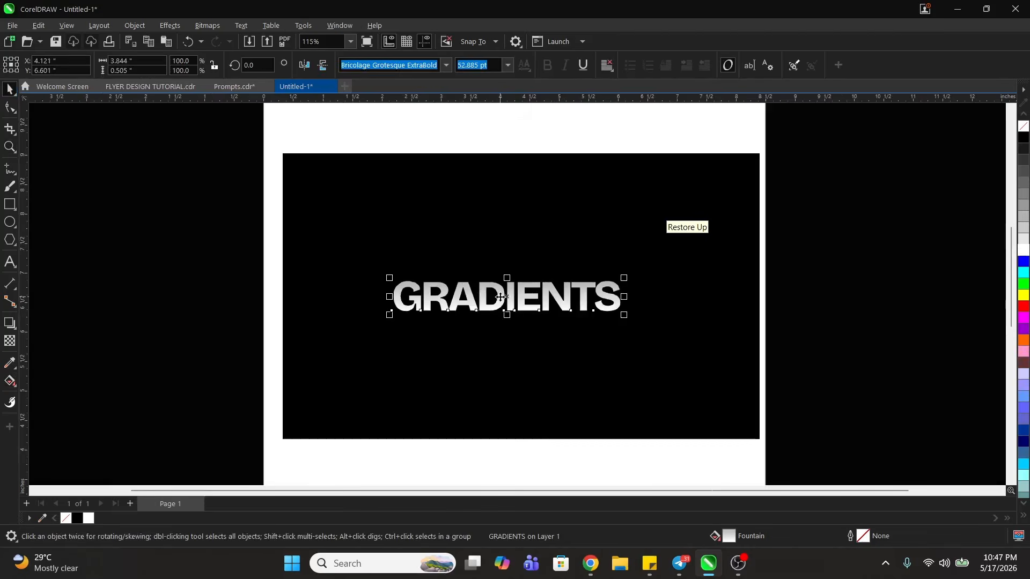
mouse_move(506, 298)
mouse_down()
mouse_move(509, 248)
mouse_move(509, 314)
mouse_up()
right_click(508, 315)
- Reorient the lower GRADIENTS text's fountain fill to run horizontally, with grey starting at the G and white ending at the S
key(z)
drag(348, 266, 632, 365)
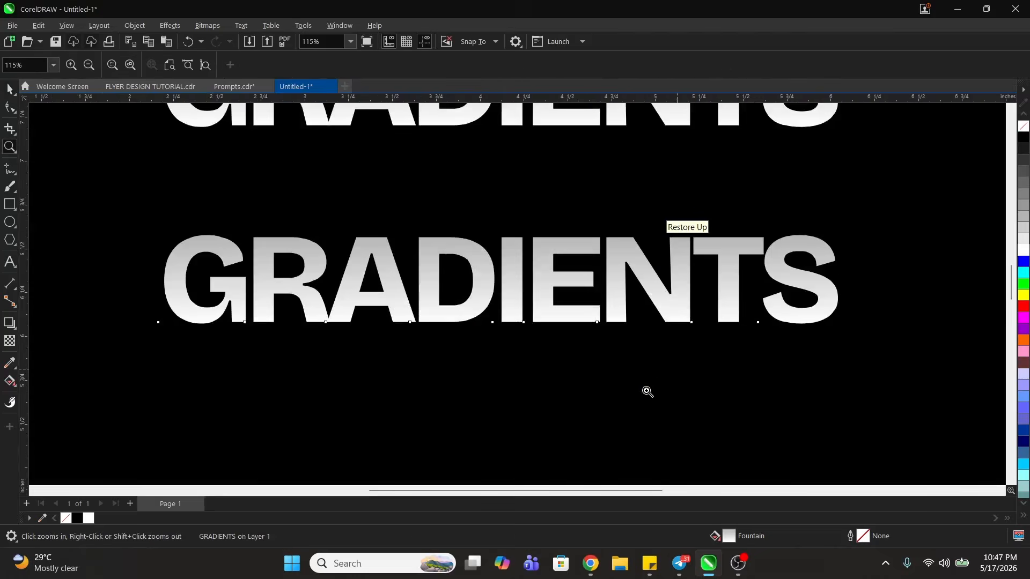
key(space)
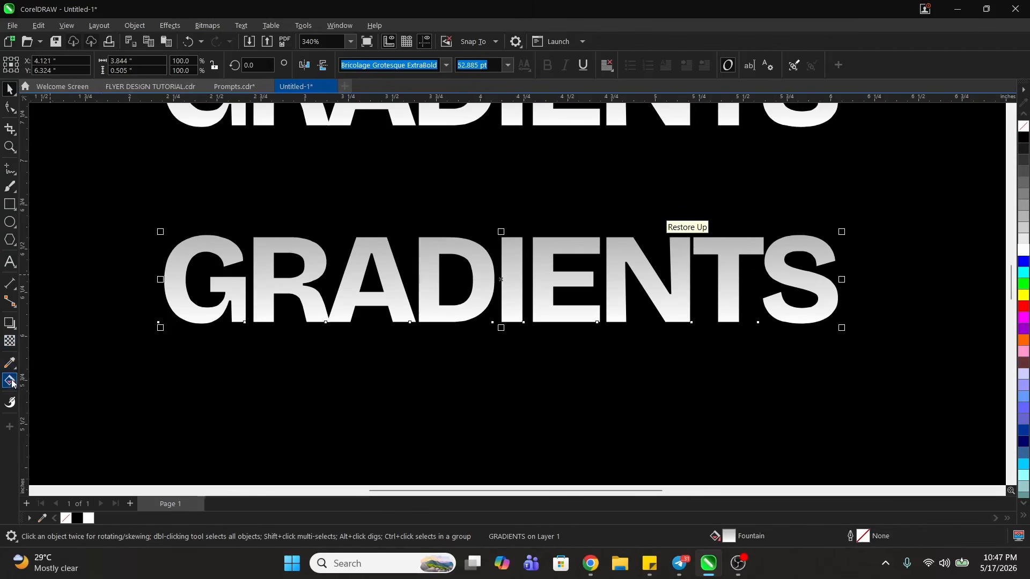
click(10, 381)
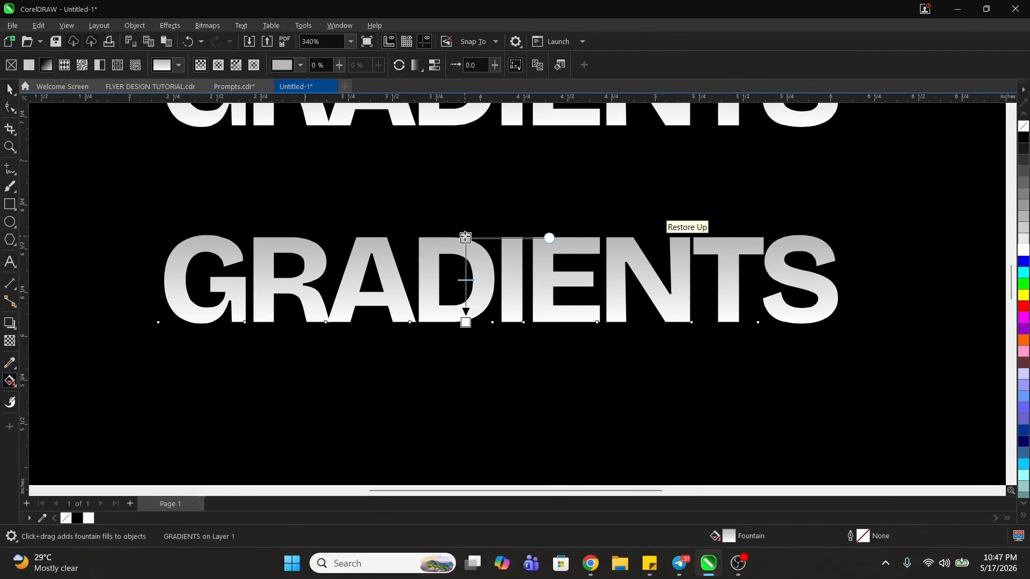
drag(465, 237, 165, 299)
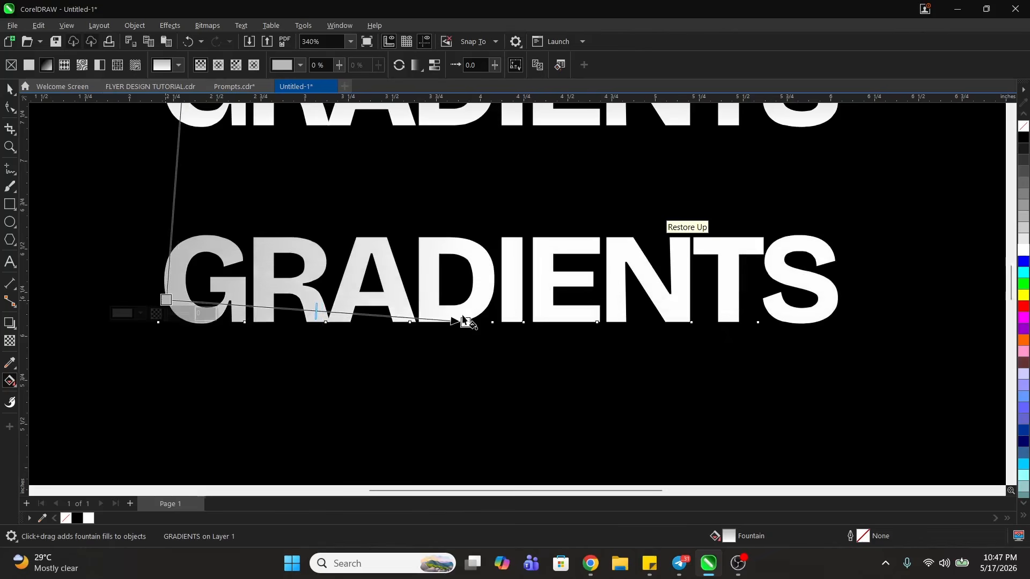
drag(464, 322, 809, 266)
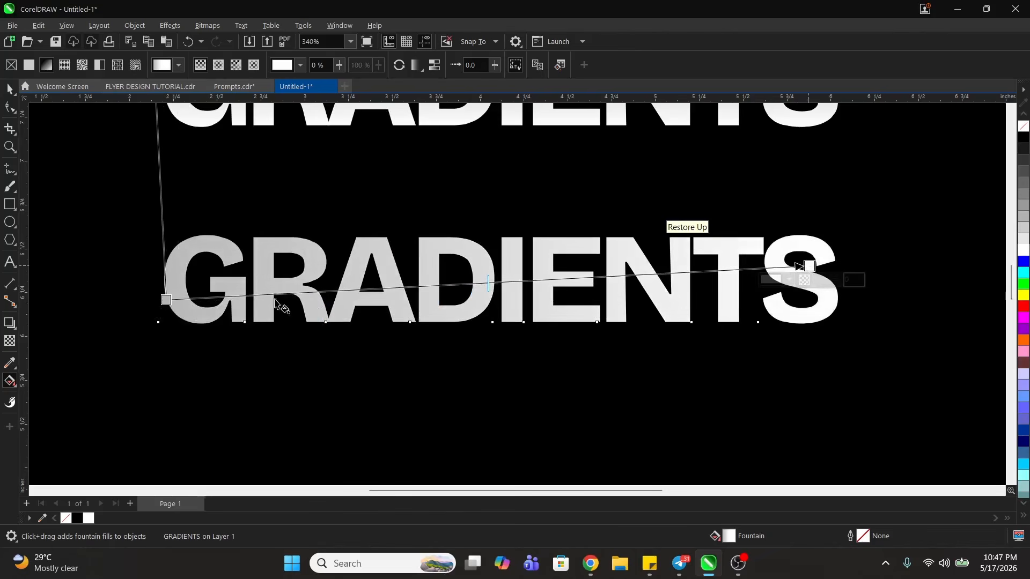
drag(166, 300, 232, 280)
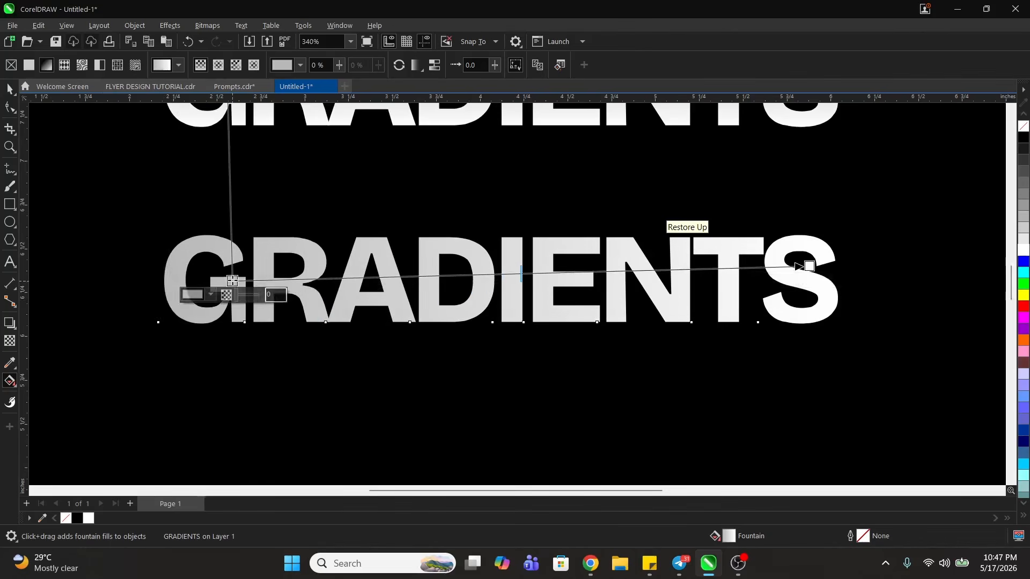
mouse_move(802, 267)
mouse_down()
mouse_move(839, 266)
mouse_move(790, 272)
mouse_up()
- Add a white color stop at 53% along the lower text's horizontal fountain fill
key(z)
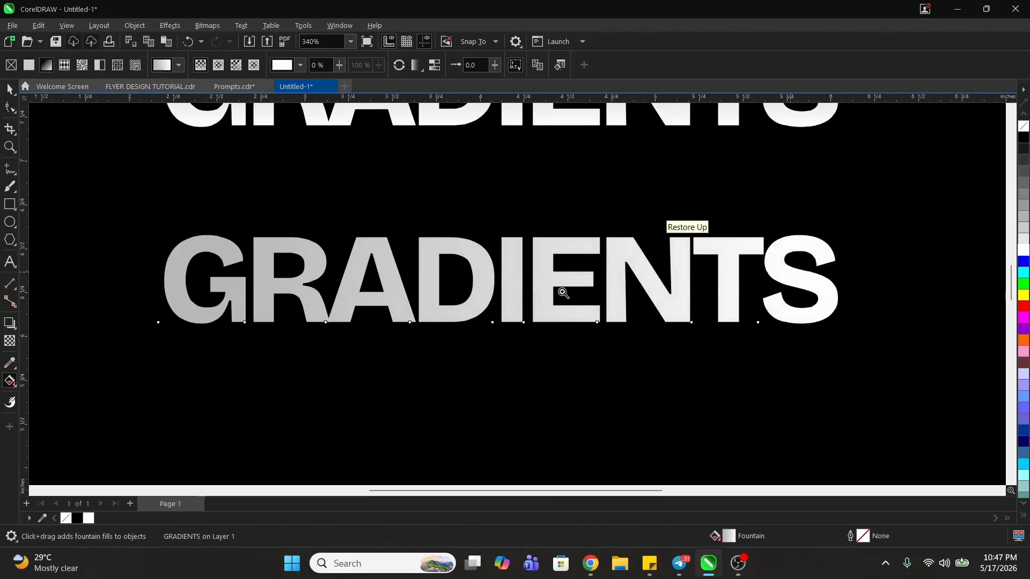
right_click(554, 282)
key(space)
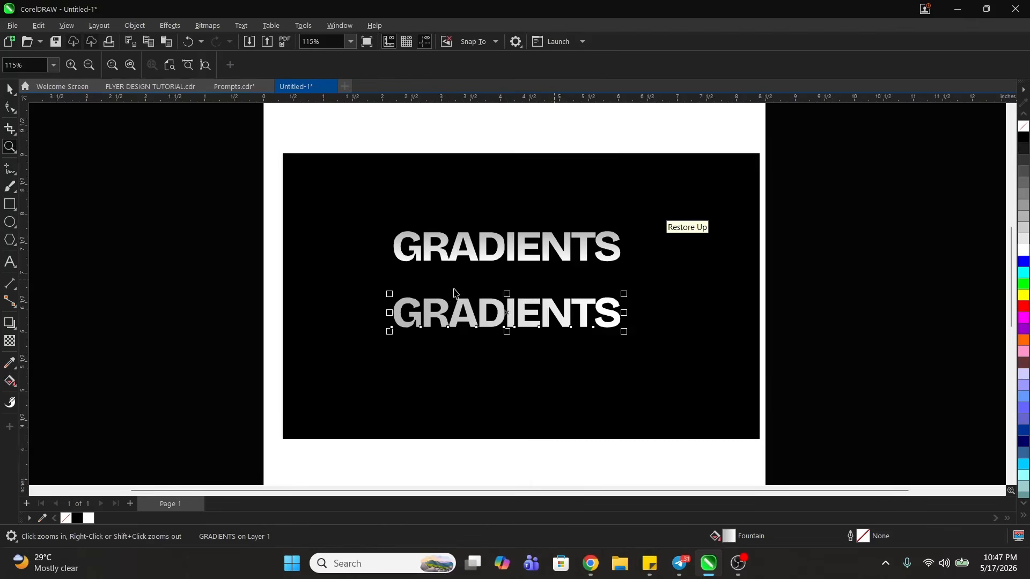
drag(348, 216, 703, 360)
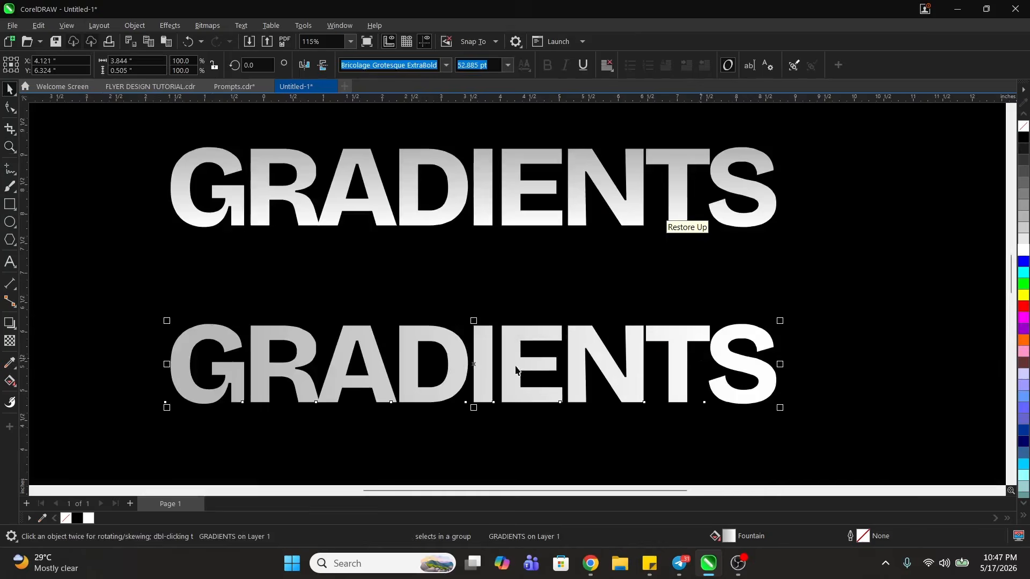
key(g)
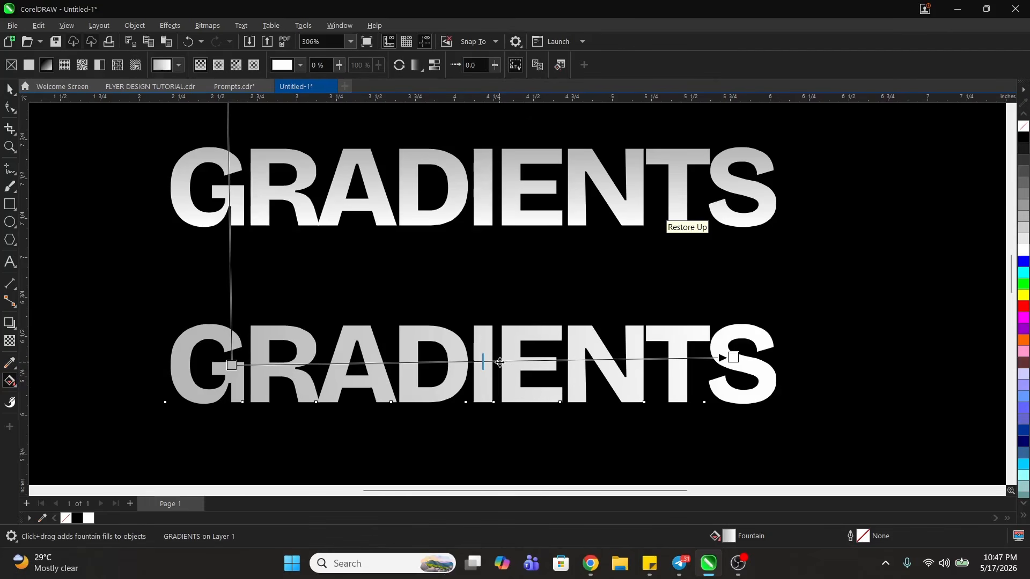
double_click(500, 362)
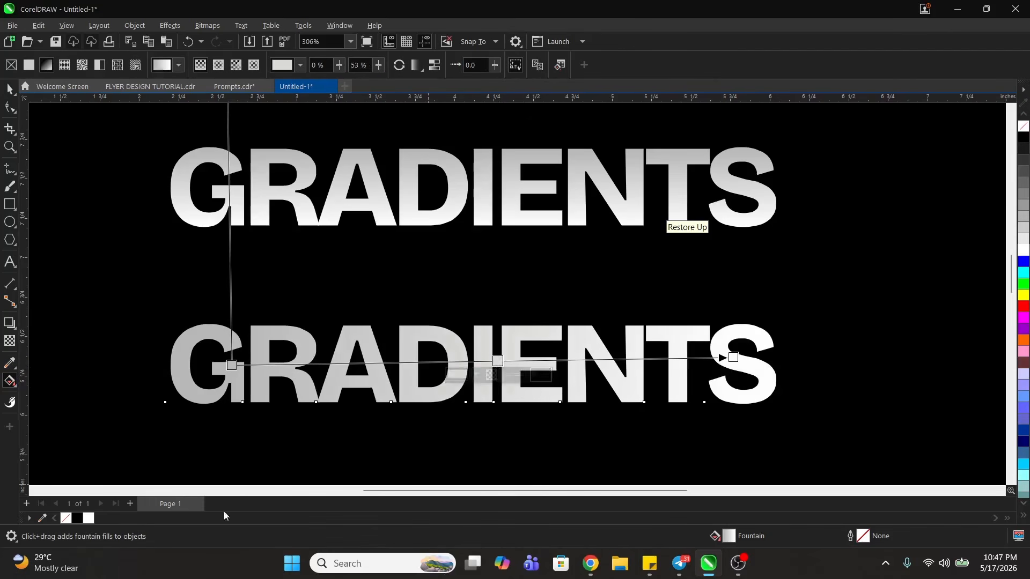
click(88, 518)
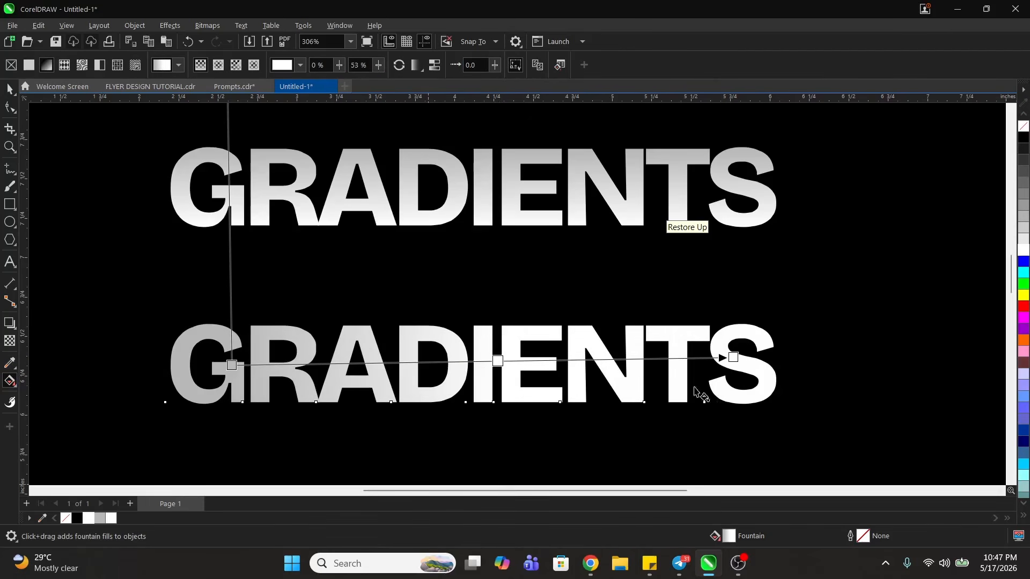
- Level the lower text's gradient line and shift its white middle stop slightly toward the grey end
mouse_move(231, 365)
mouse_down()
mouse_move(204, 360)
mouse_move(231, 356)
mouse_up()
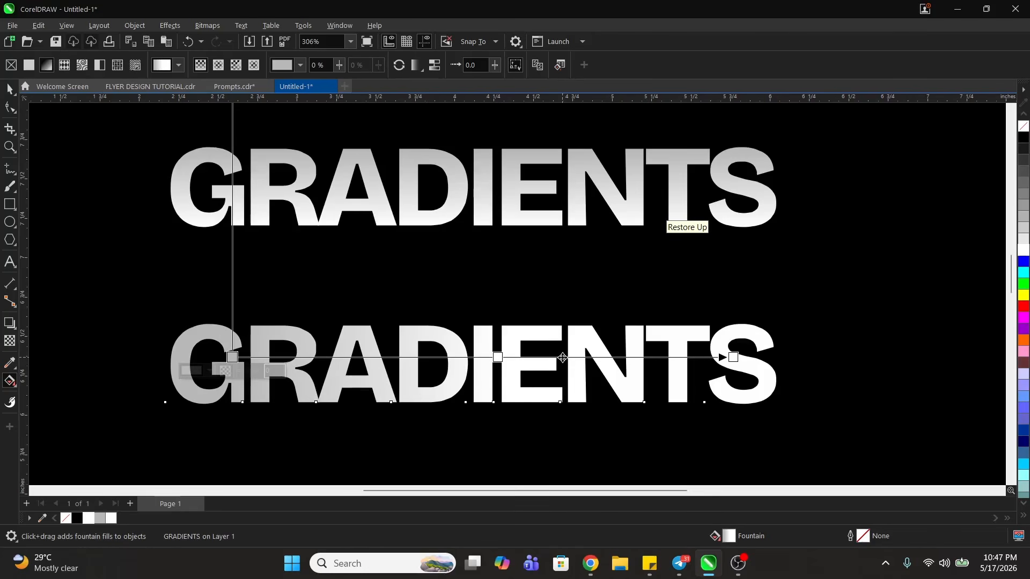
drag(498, 357, 482, 357)
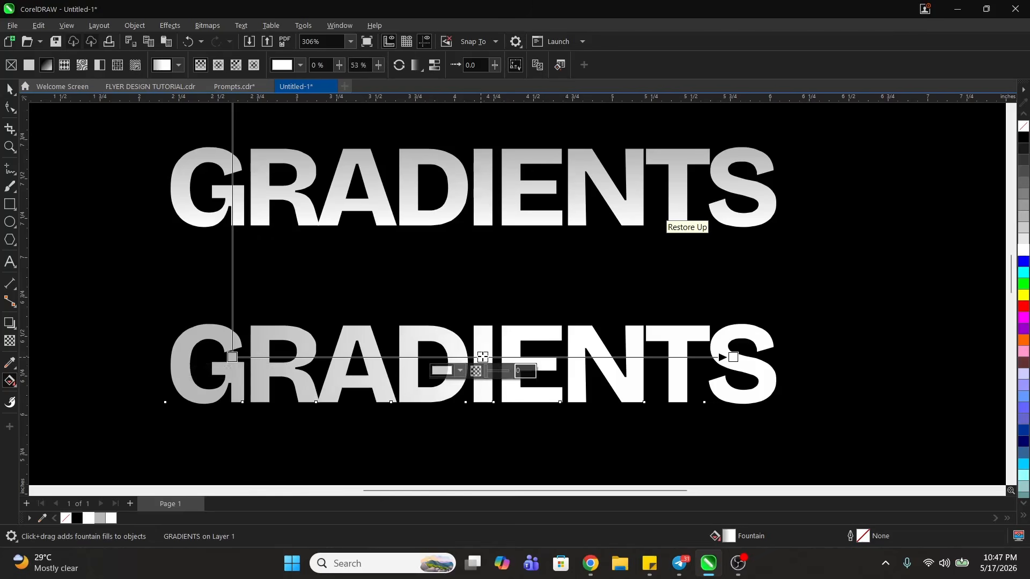
- Add a white color stop at 38% along the upper GRADIENTS text's vertical fountain fill
click(485, 154)
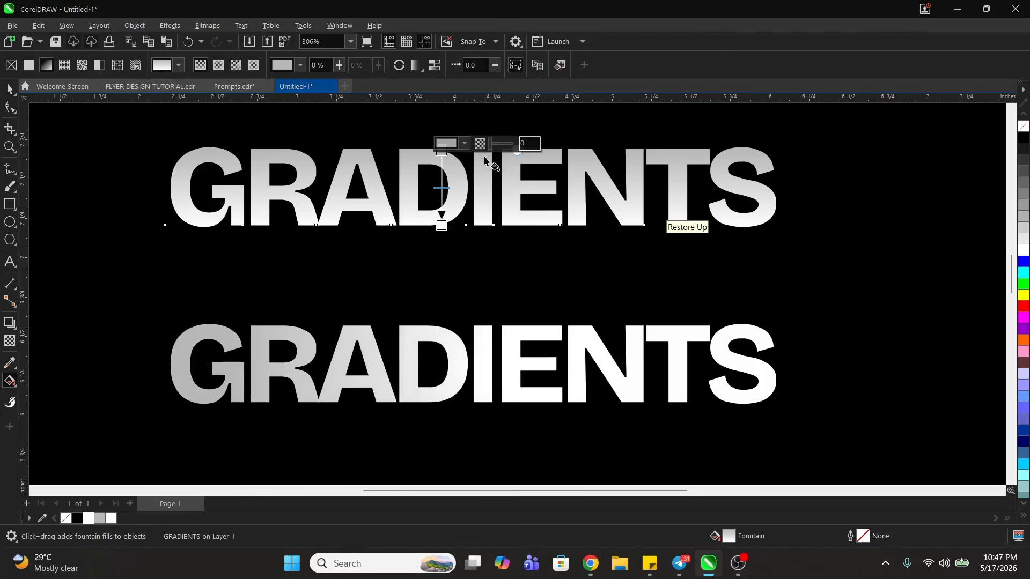
double_click(441, 179)
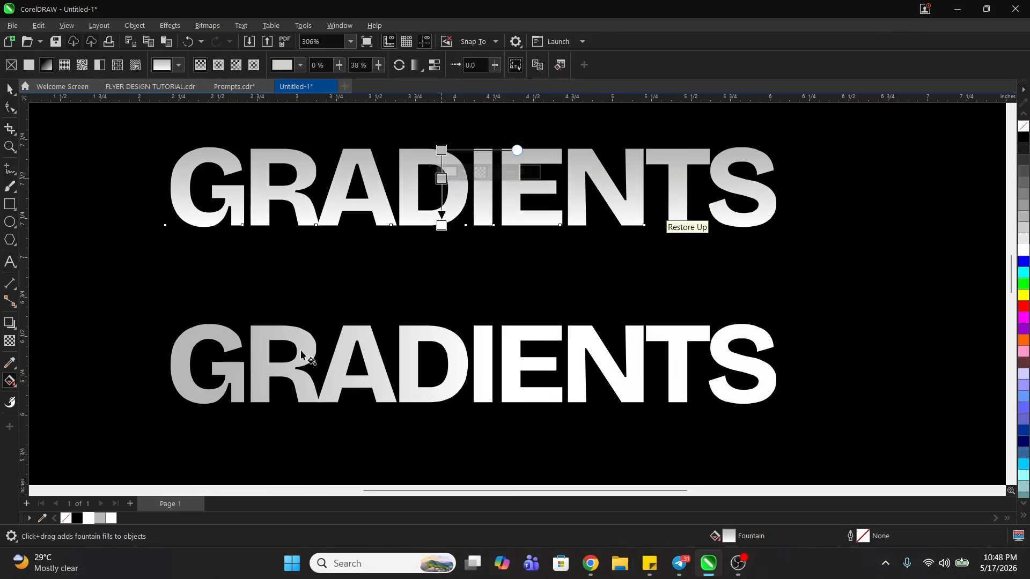
click(112, 519)
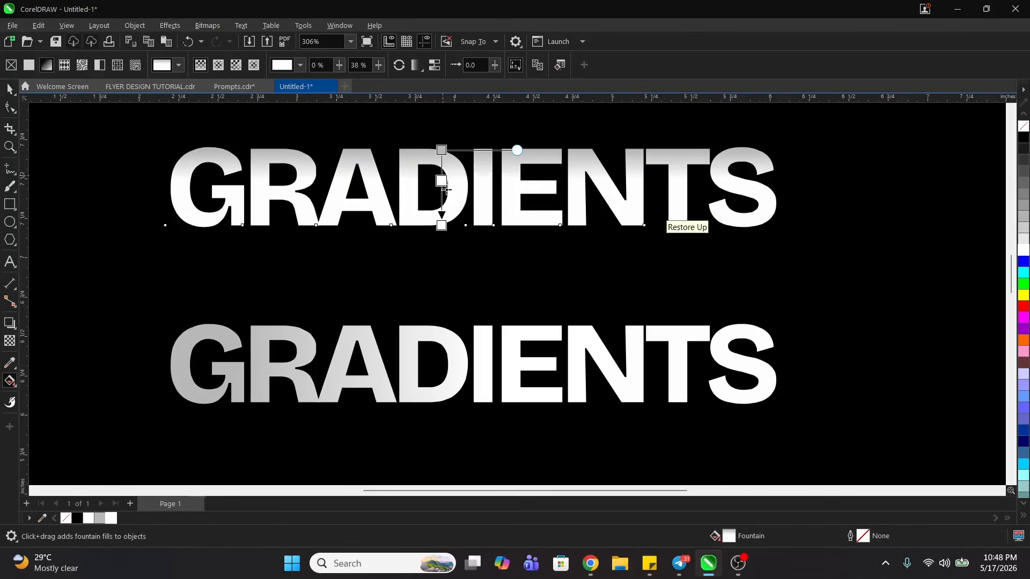
- Adjust the white end of the upper GRADIENTS text's vertical fountain fill near the bottom of the letters
drag(446, 189, 444, 233)
key(space)
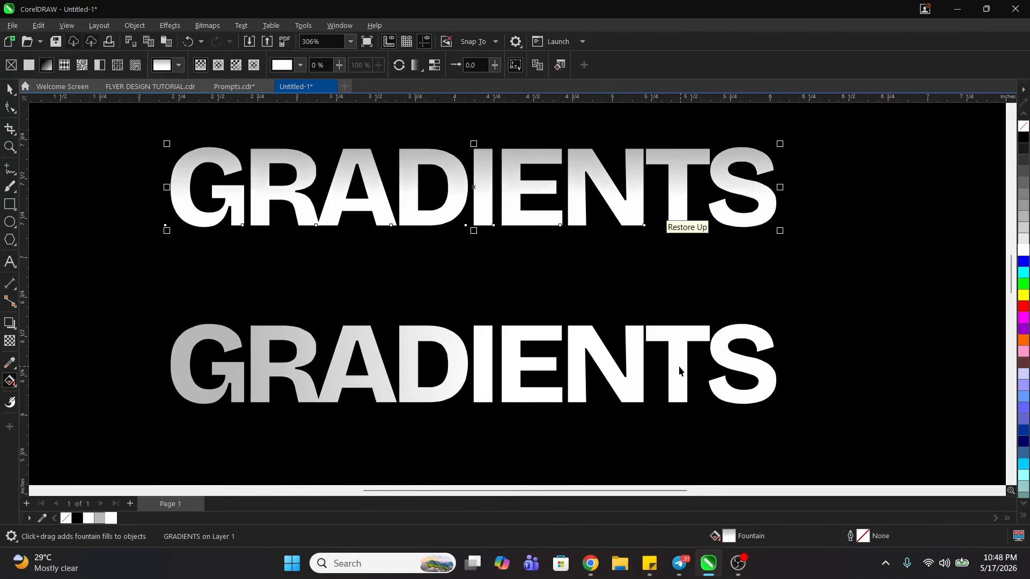
- Give the lower GRADIENTS text a white outline 0.75 pt wide
click(635, 376)
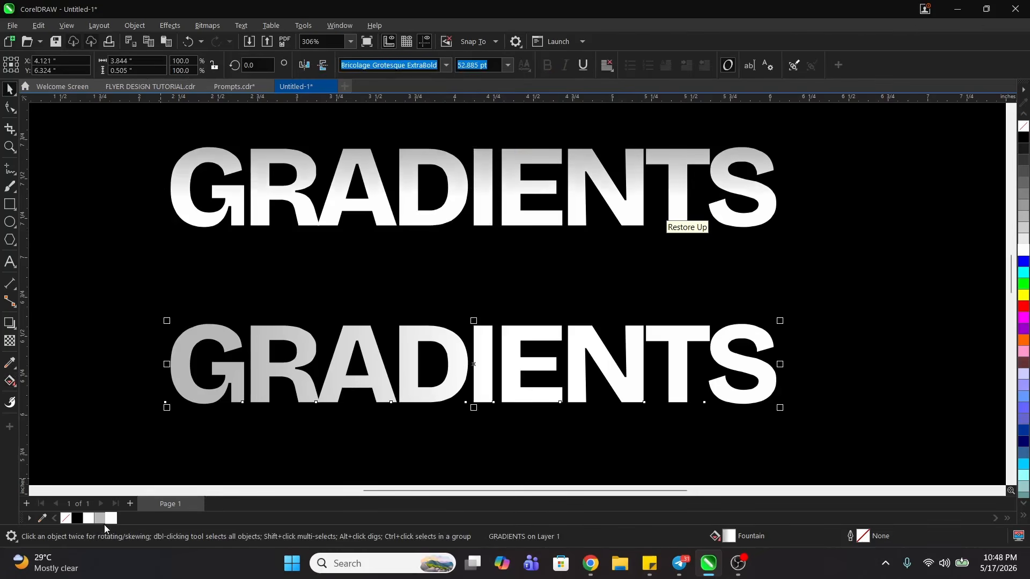
right_click(111, 519)
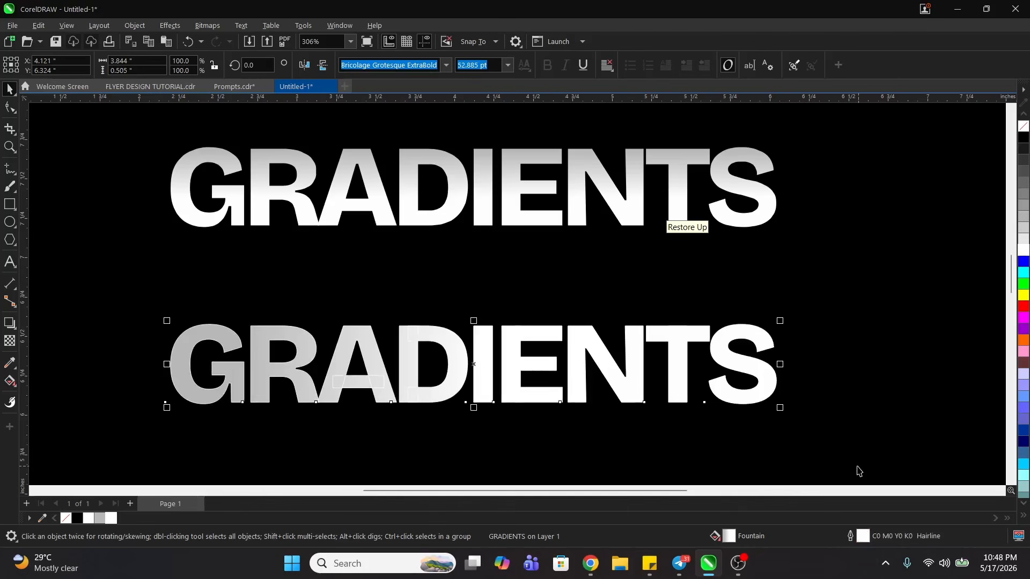
double_click(868, 536)
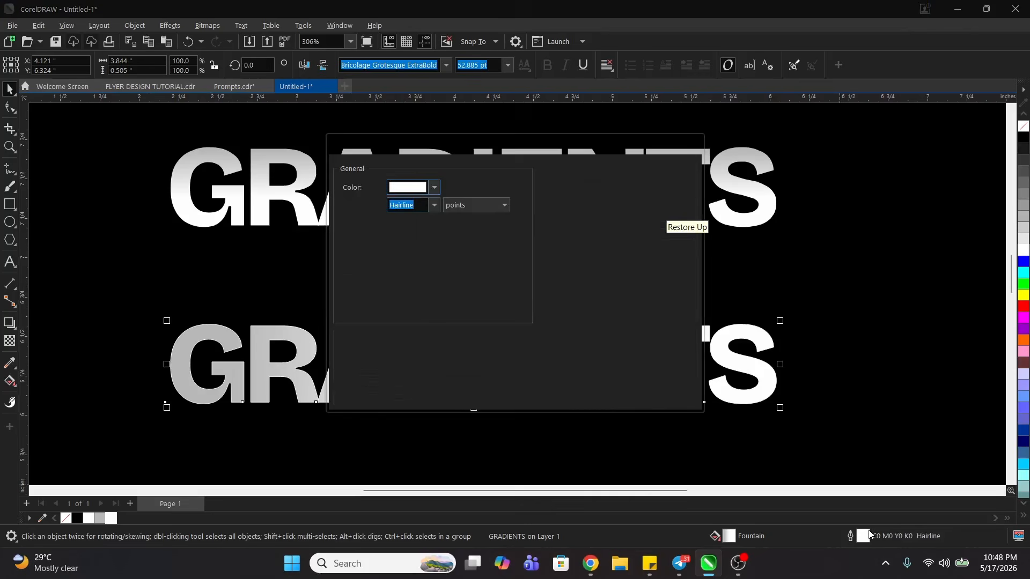
click(434, 206)
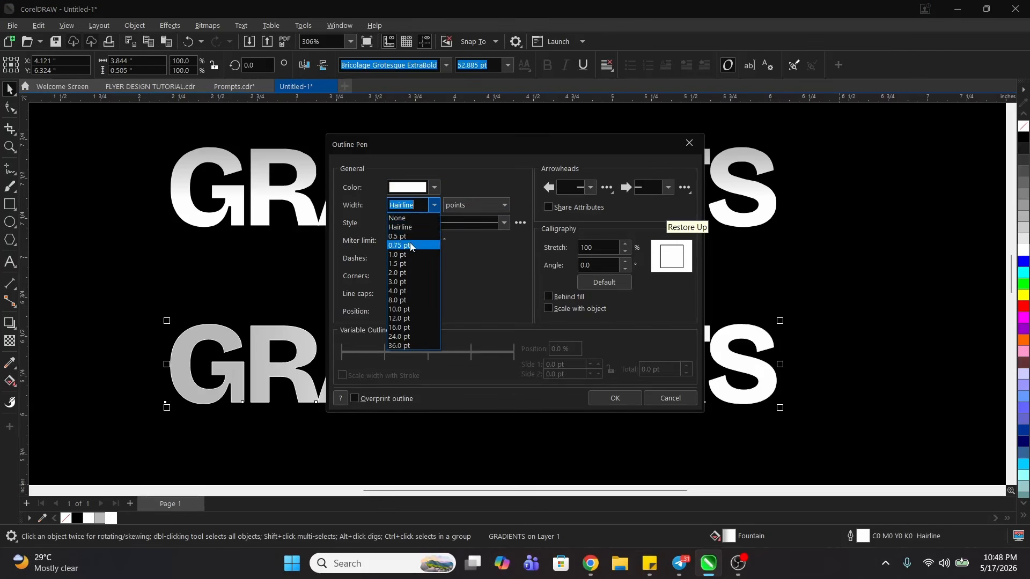
click(410, 246)
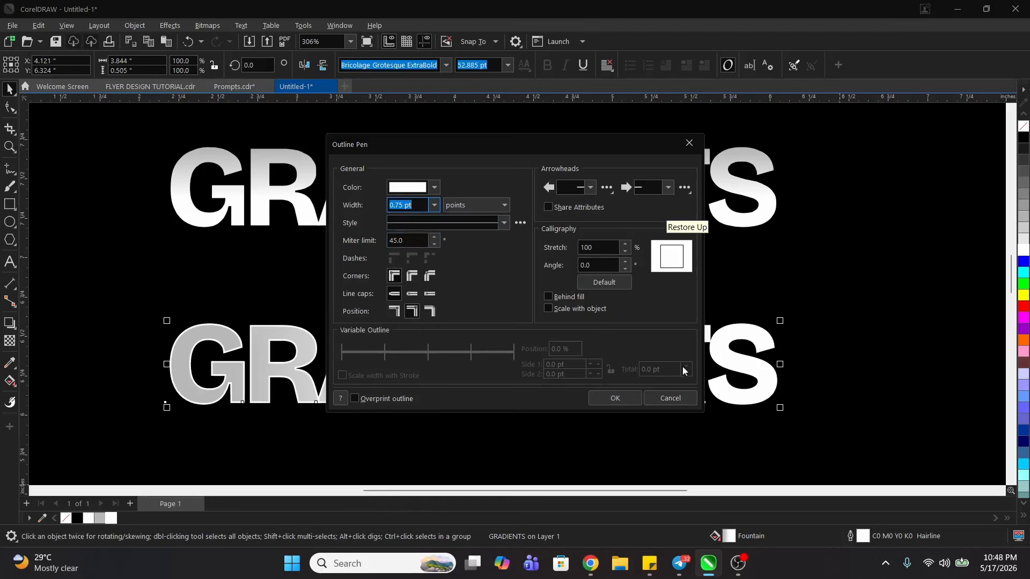
click(615, 398)
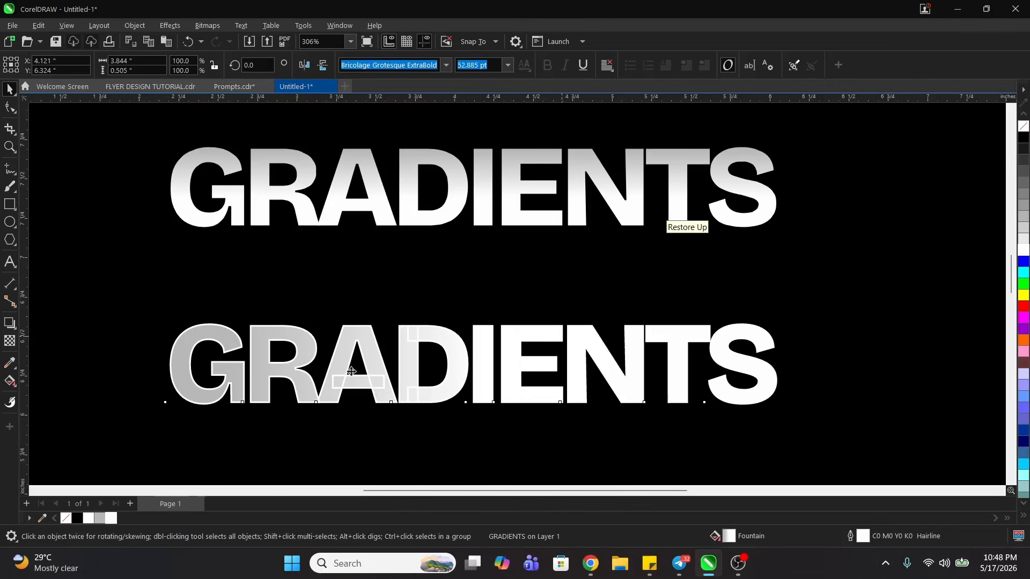
key(z)
scroll(530, 346, down, 3)
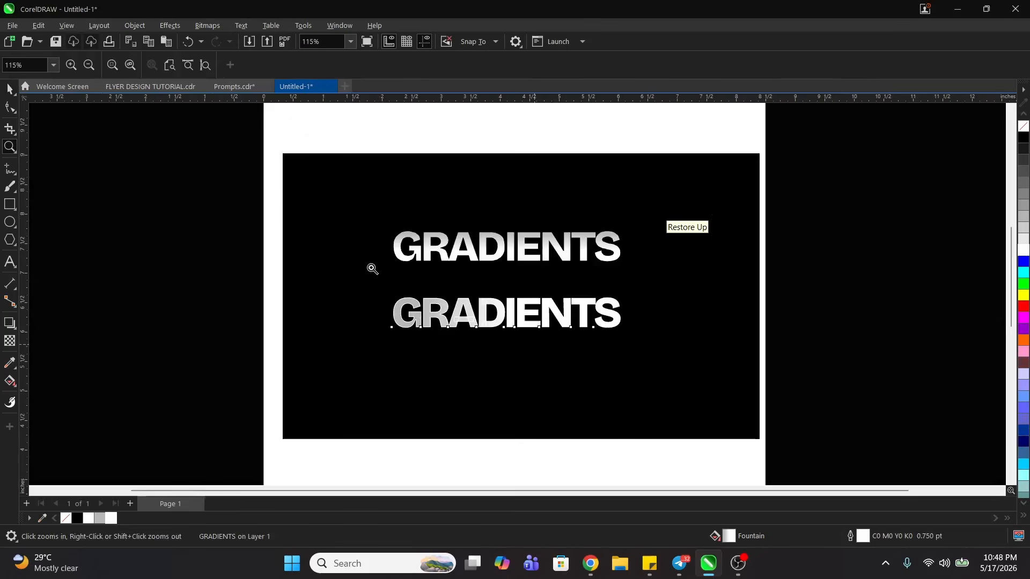
drag(282, 203, 719, 375)
key(space)
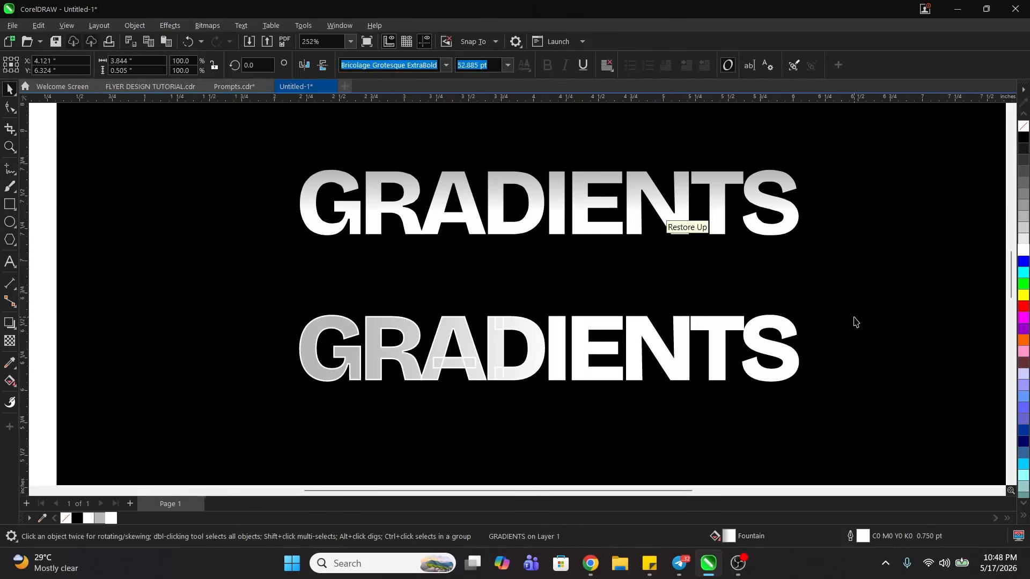
- Give the upper GRADIENTS text a white 0.75 pt outline and compare both outlined texts
click(855, 321)
click(497, 204)
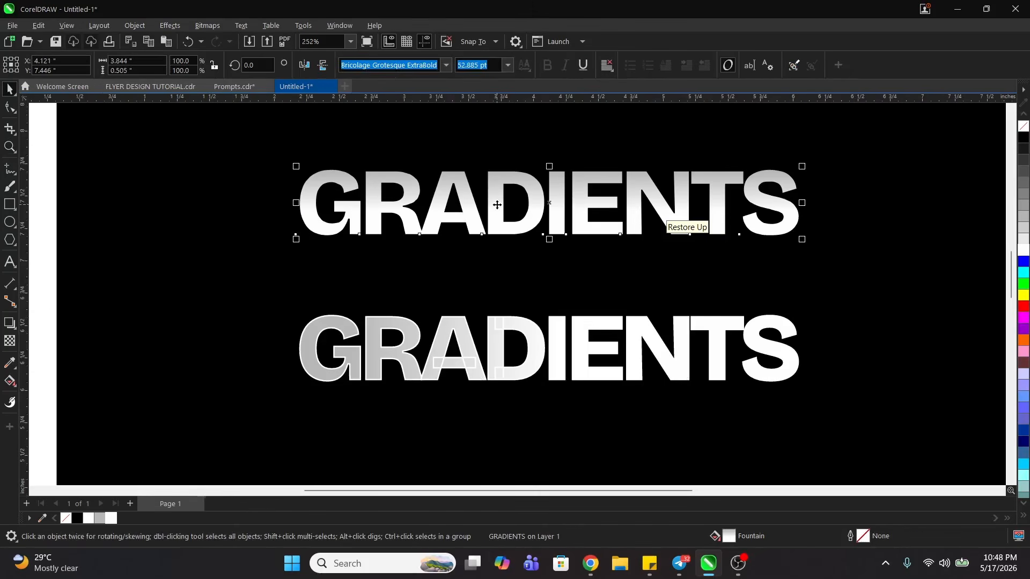
key(ctrl+z)
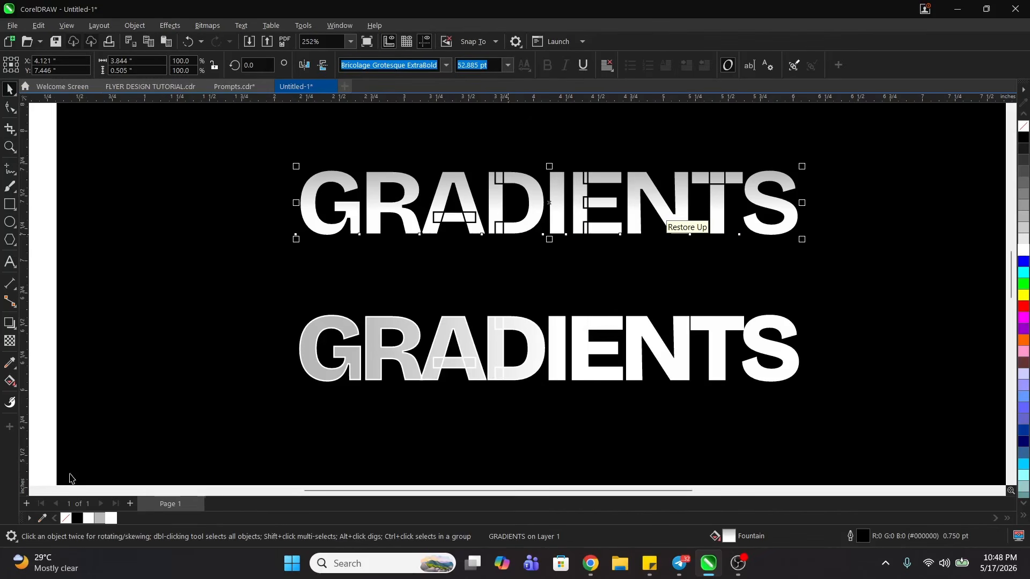
right_click(88, 520)
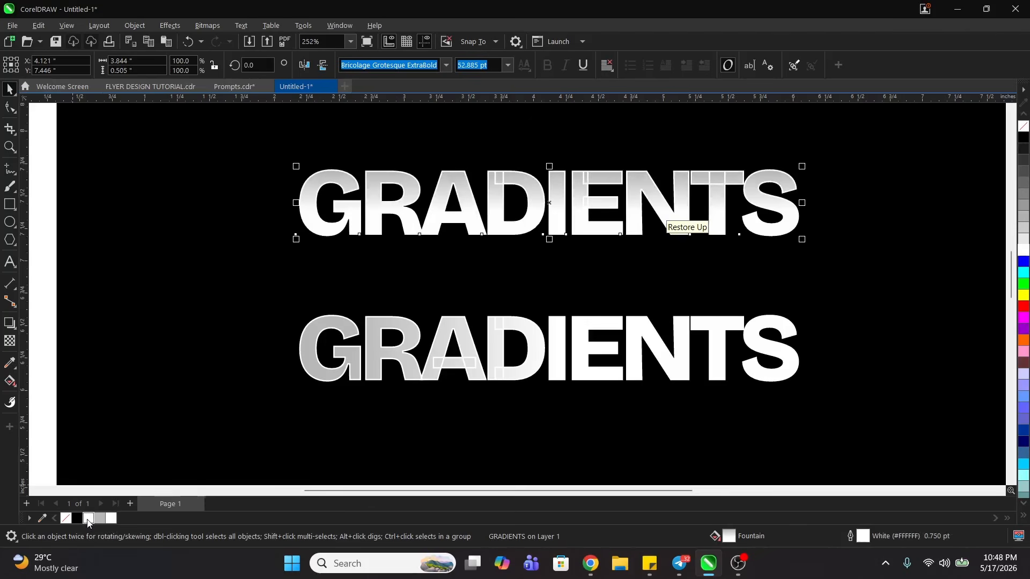
click(727, 345)
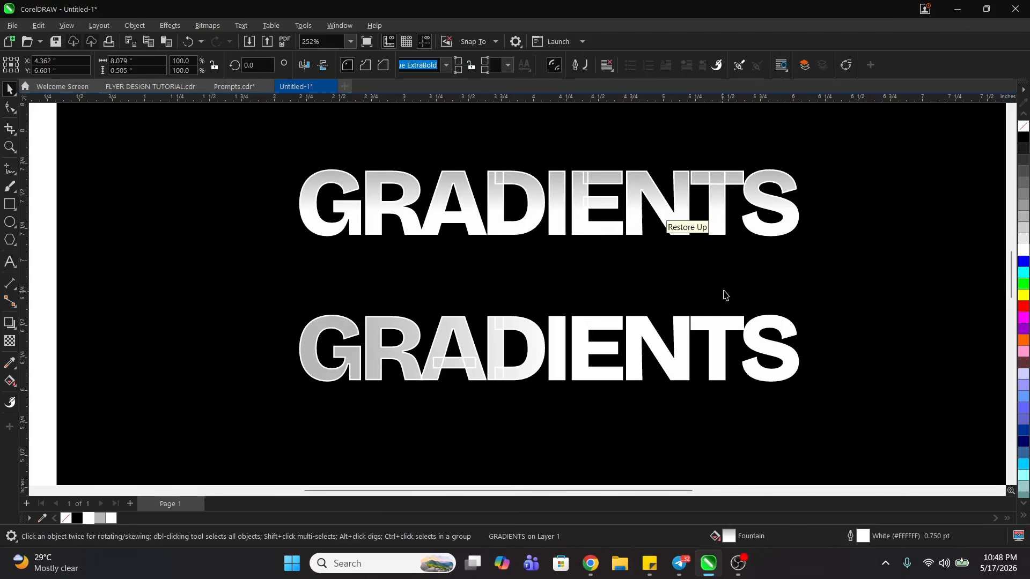
click(551, 346)
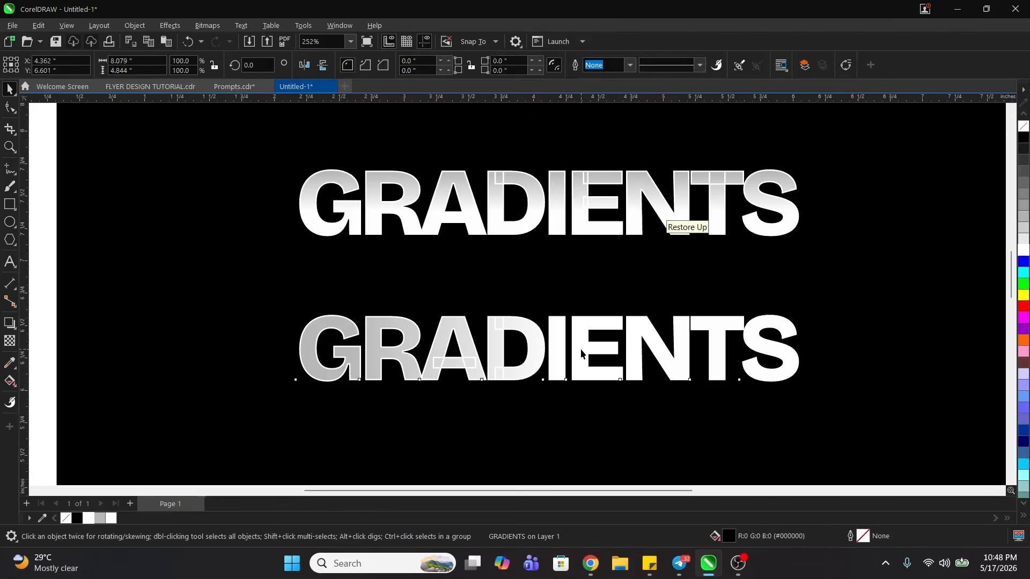
key(z)
right_click(560, 349)
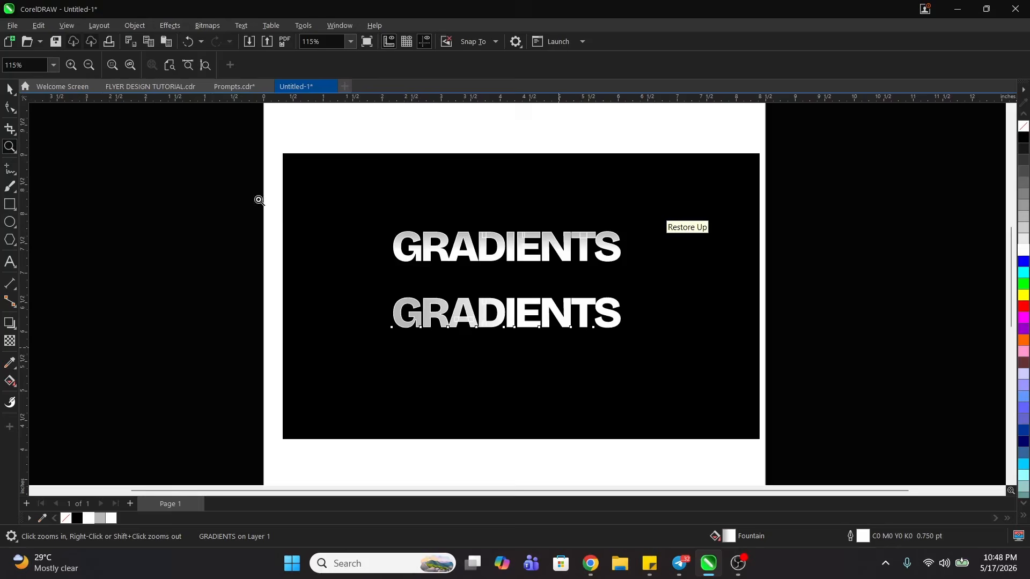
drag(219, 191, 660, 354)
key(space)
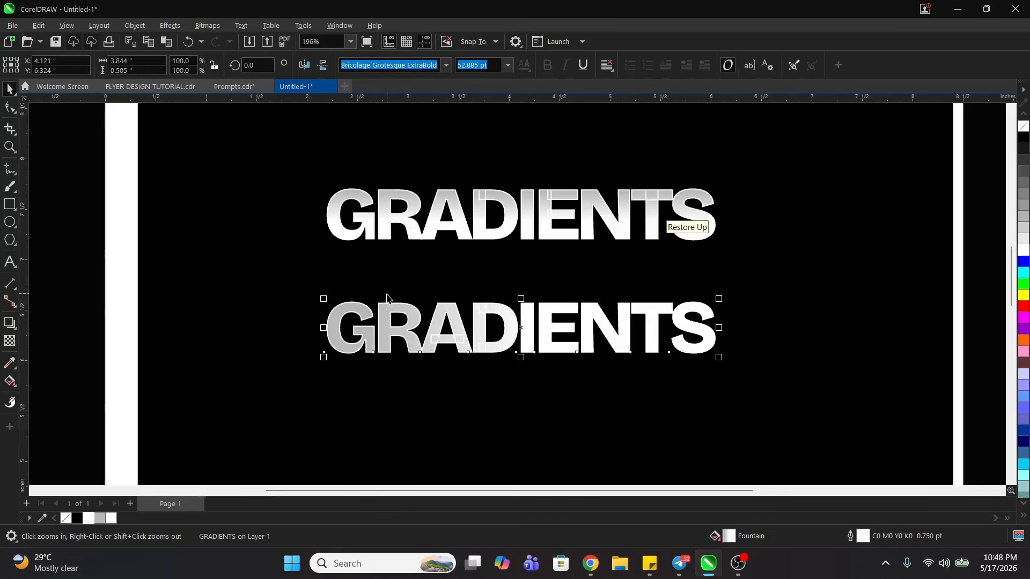
- Remove the outlines from both GRADIENTS texts
click(434, 235)
shift+click(442, 326)
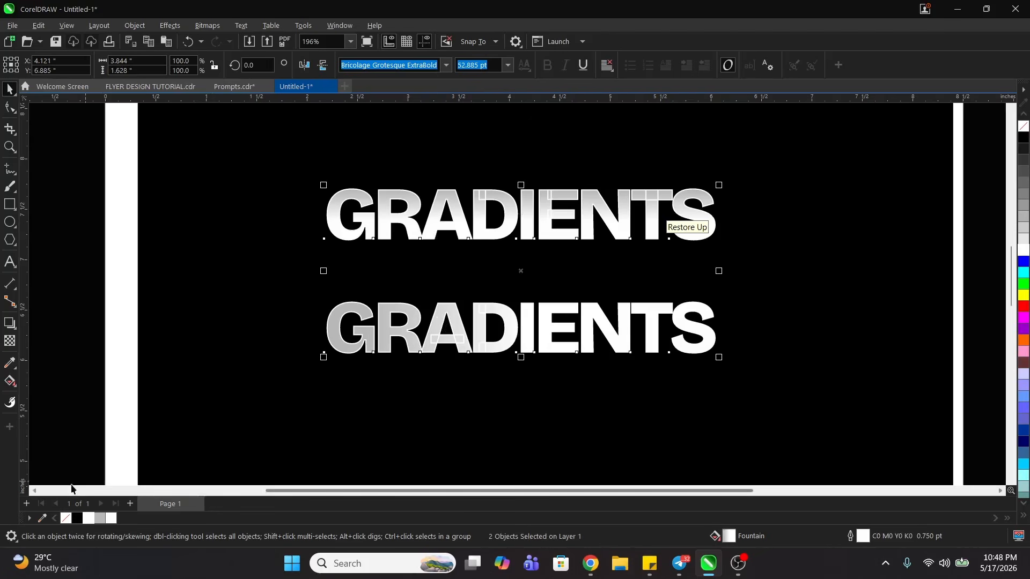
right_click(66, 520)
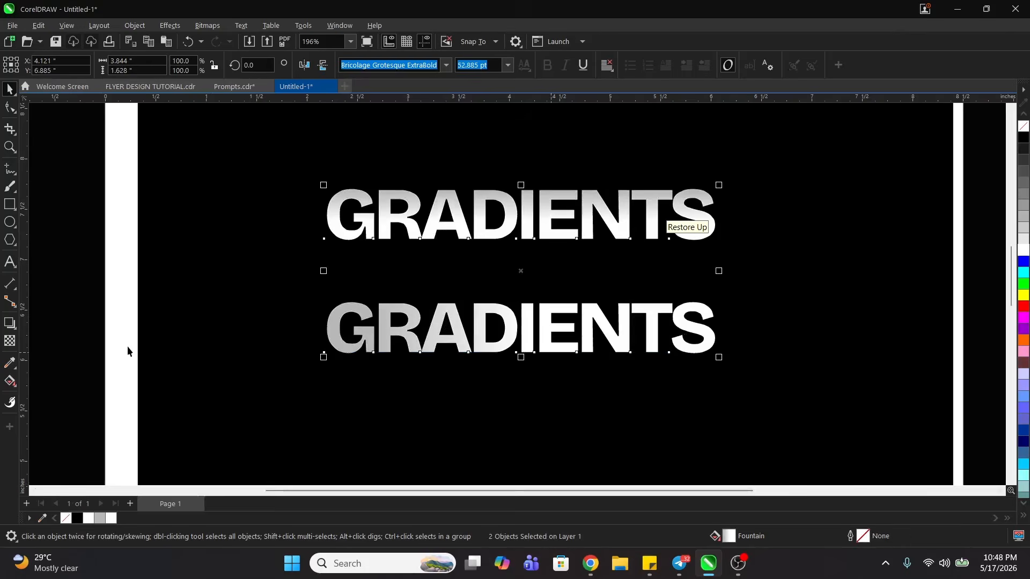
click(281, 189)
drag(275, 272, 736, 361)
key(F2)
right_click(683, 269)
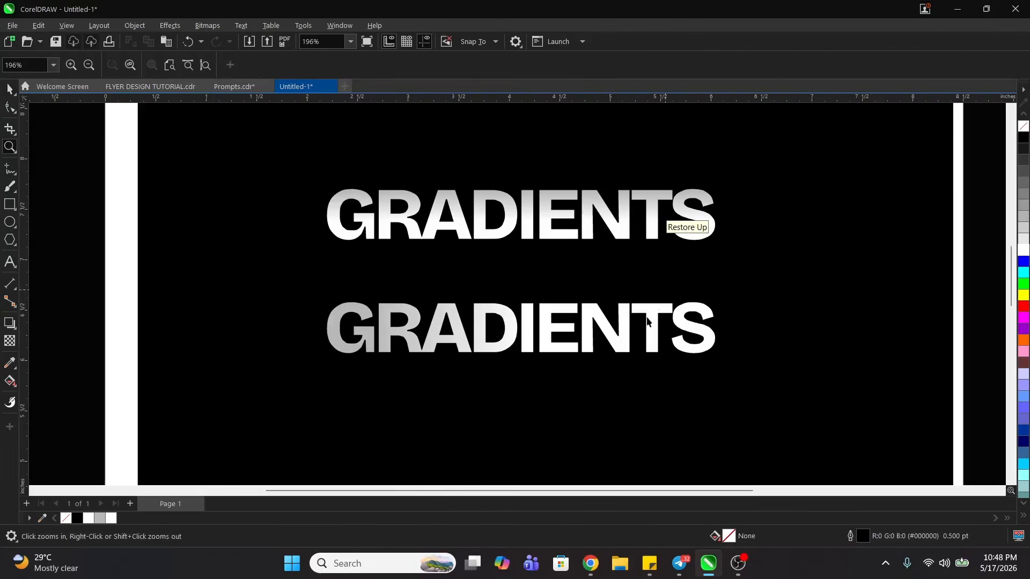
- Duplicate the lower GRADIENTS text straight down to make a third line near the bottom of the black rectangle
click(627, 332)
key(F2)
right_click(601, 249)
right_click(602, 249)
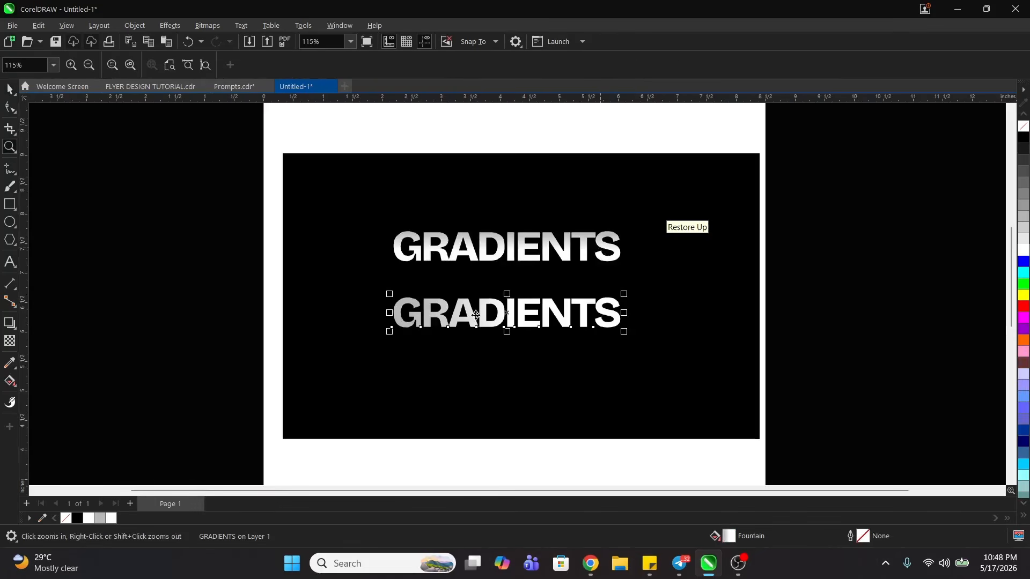
key(space)
drag(475, 316, 488, 399)
right_click(488, 399)
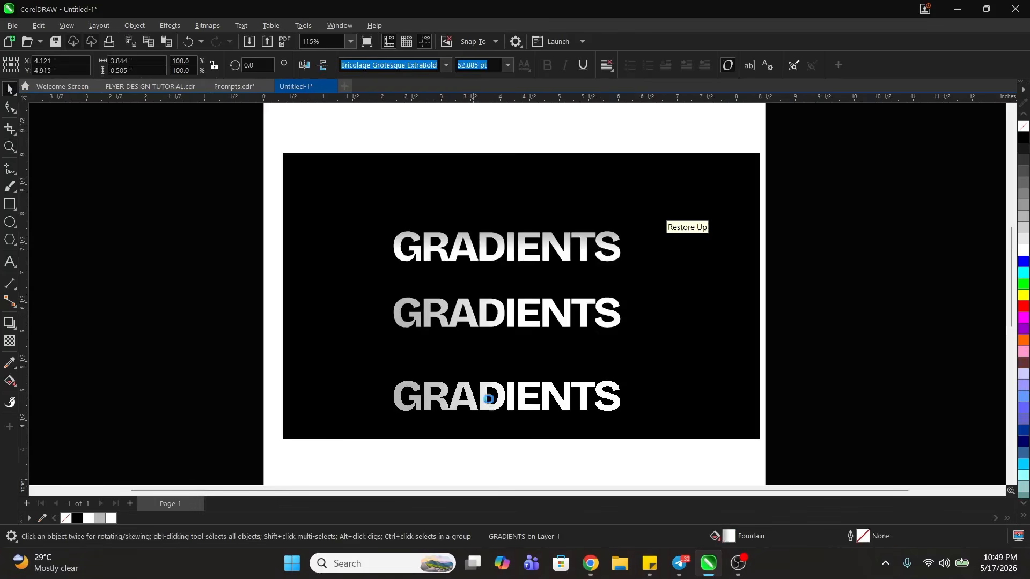
- Reorient the third GRADIENTS text's fountain fill diagonally, with grey starting above the R and white ending below the first E
key(F2)
drag(356, 363, 712, 437)
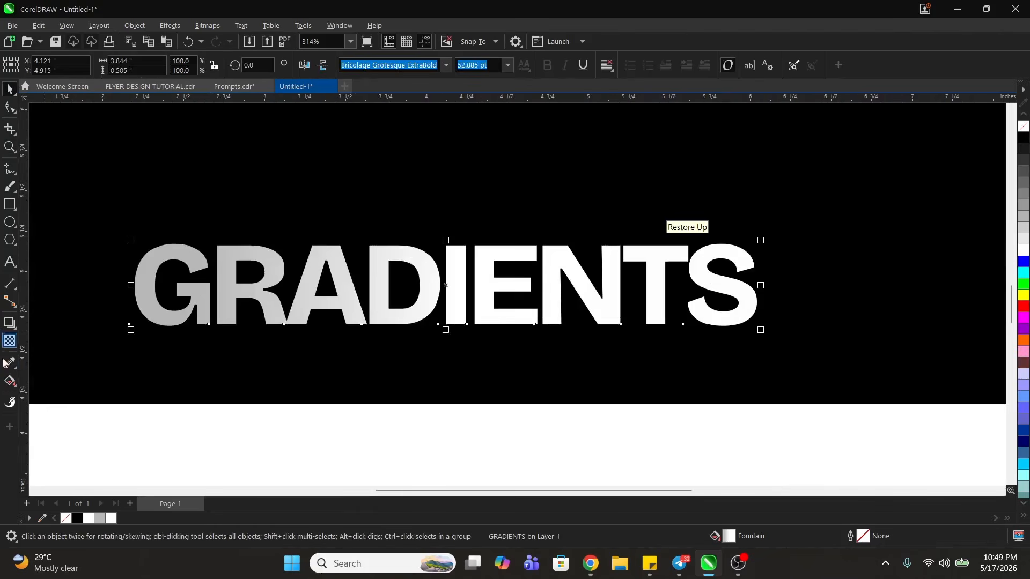
click(9, 381)
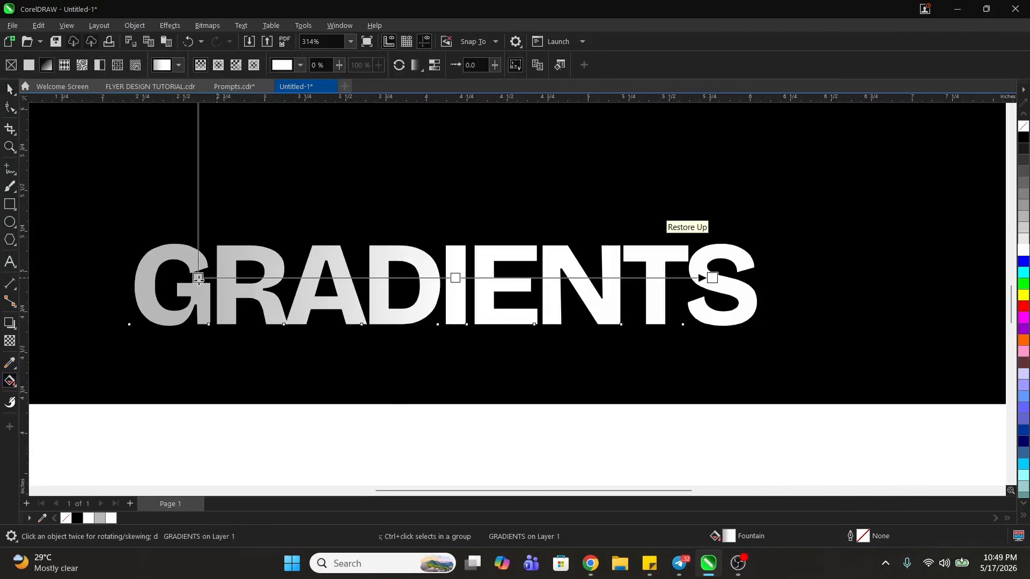
drag(197, 277, 195, 250)
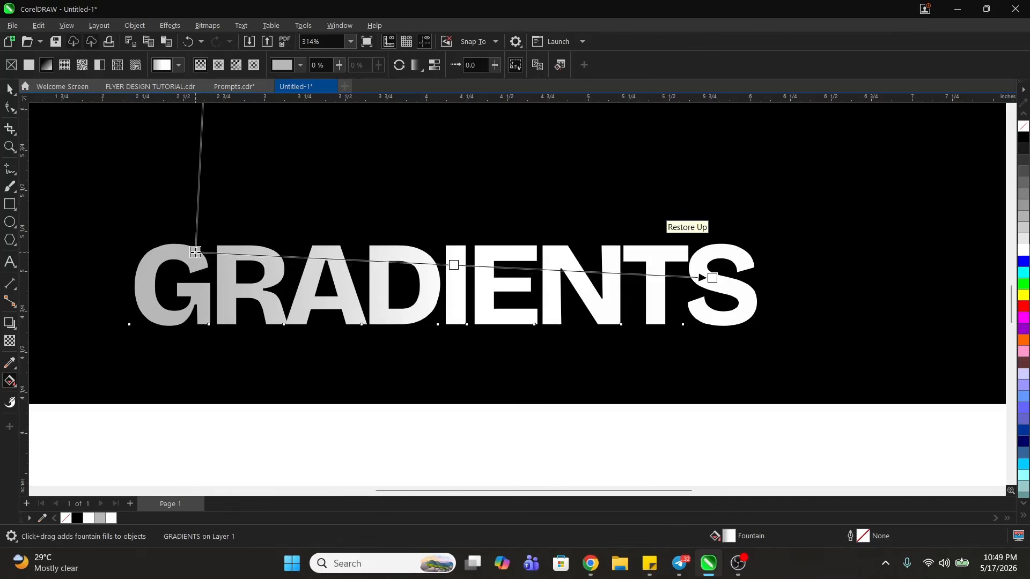
drag(712, 278, 480, 351)
drag(195, 251, 271, 219)
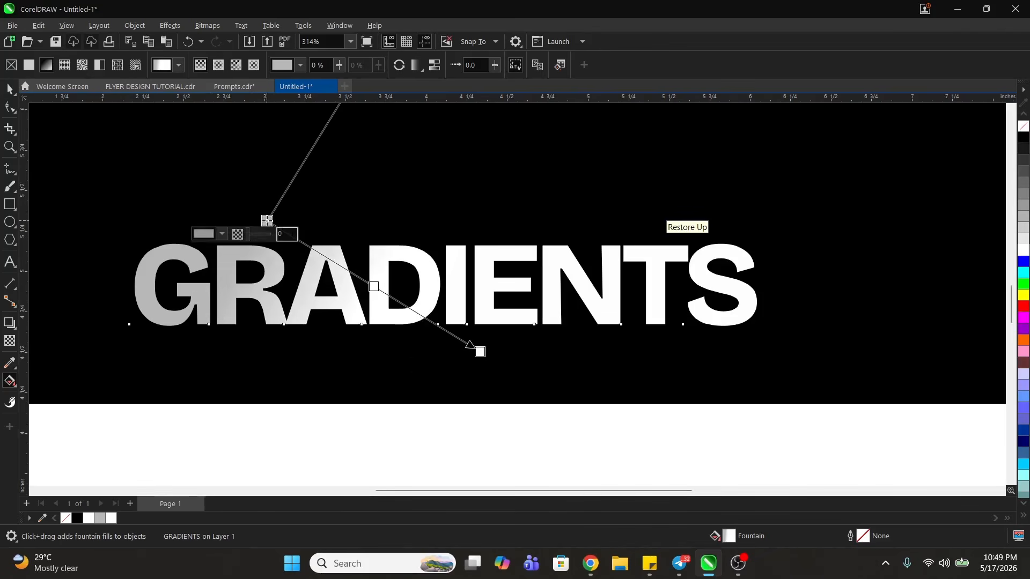
key(space)
- Shift both ends of the third text's diagonal gradient slightly toward the S, moving the white end farther than the grey one
key(space)
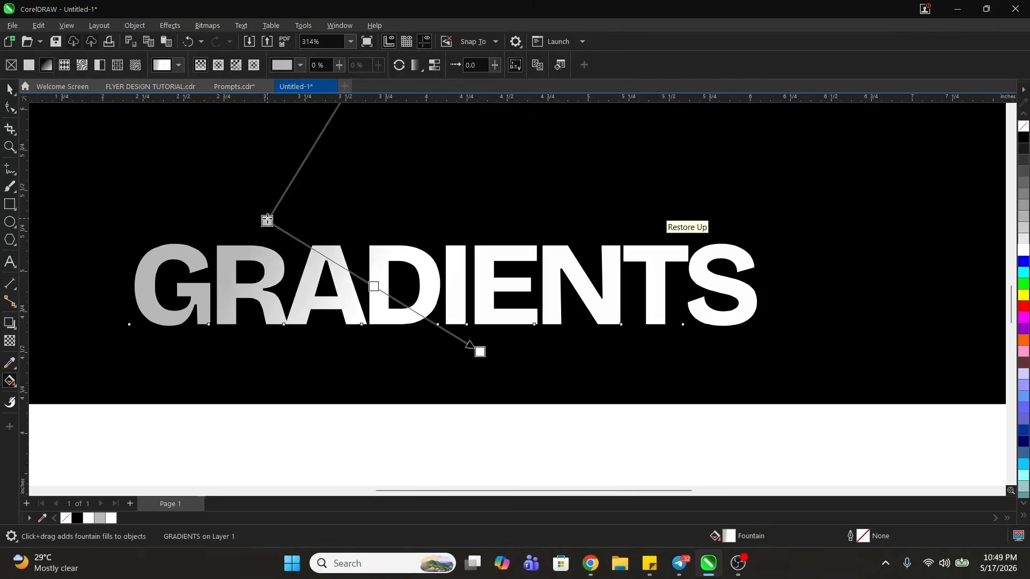
drag(267, 220, 286, 217)
drag(483, 353, 531, 357)
key(space)
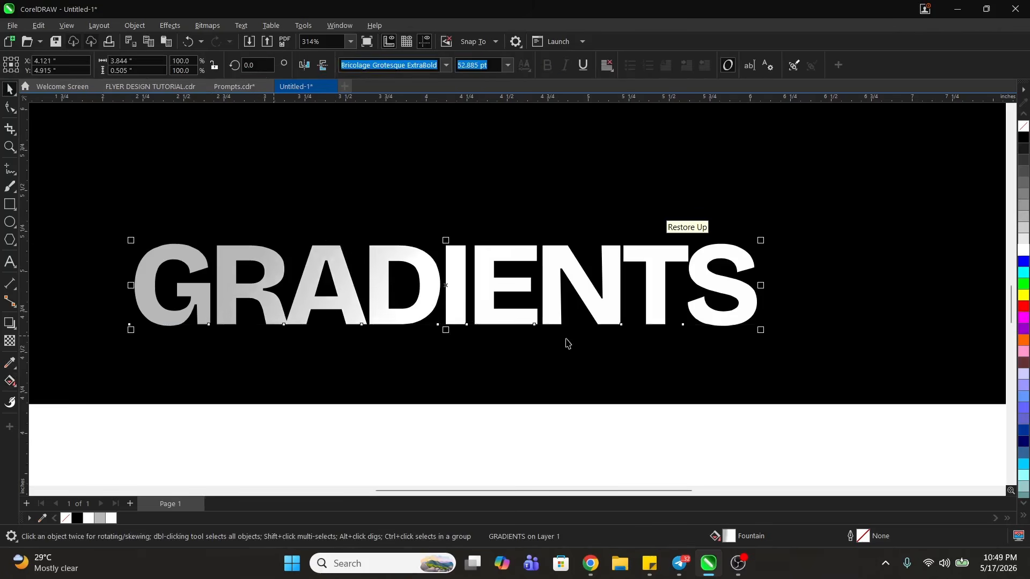
key(z)
right_click(575, 367)
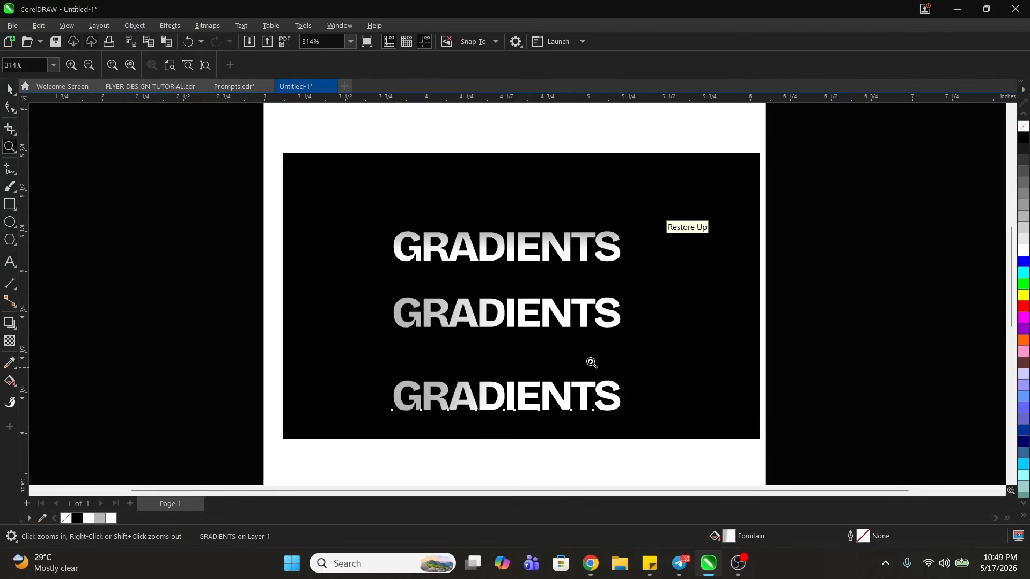
- Try cyan and blue fills on the background rectangle and settle on dark reddish brown
key(space)
click(674, 338)
click(1023, 273)
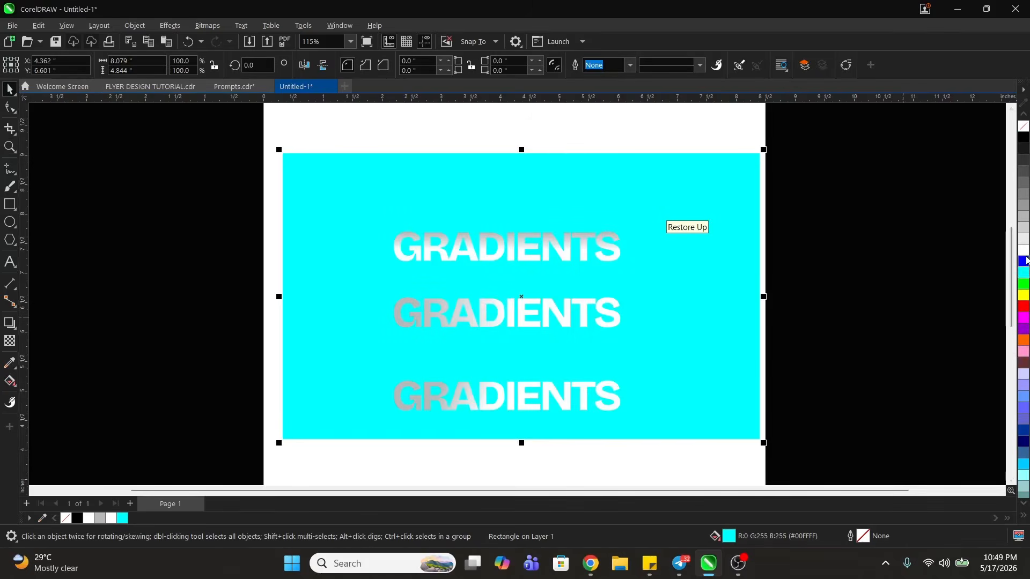
click(1023, 261)
click(1021, 364)
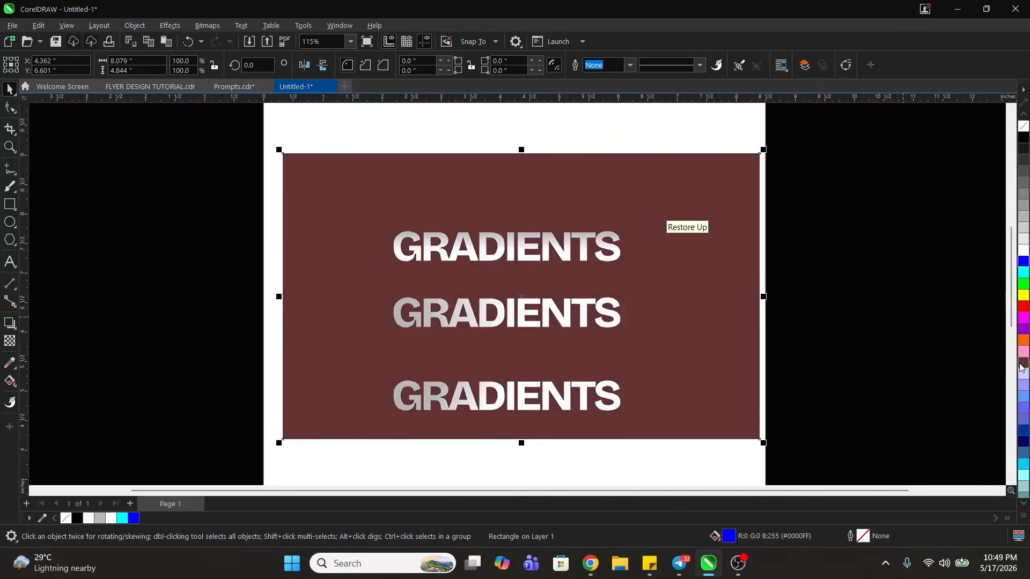
key(space)
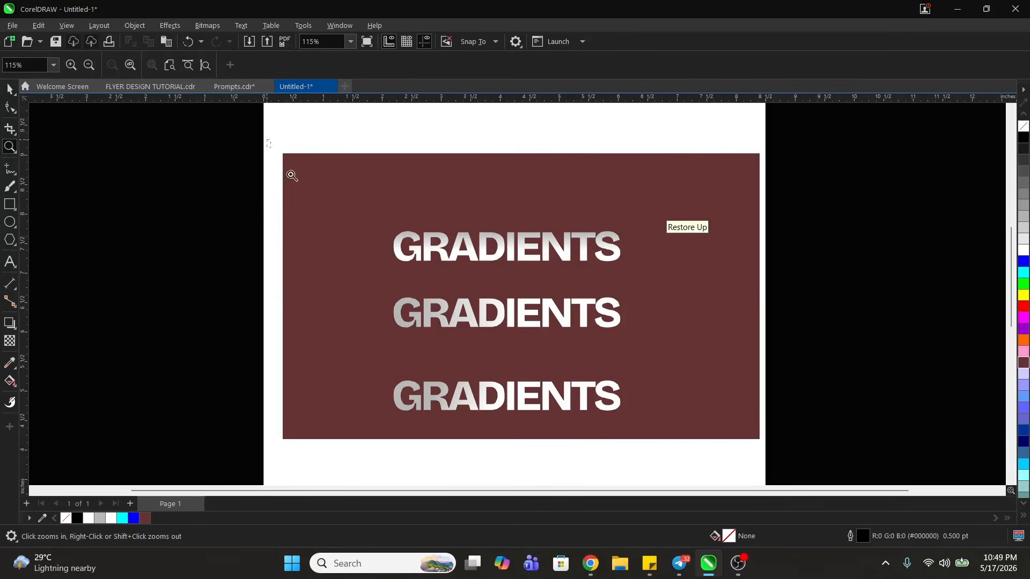
drag(291, 175, 794, 443)
key(space)
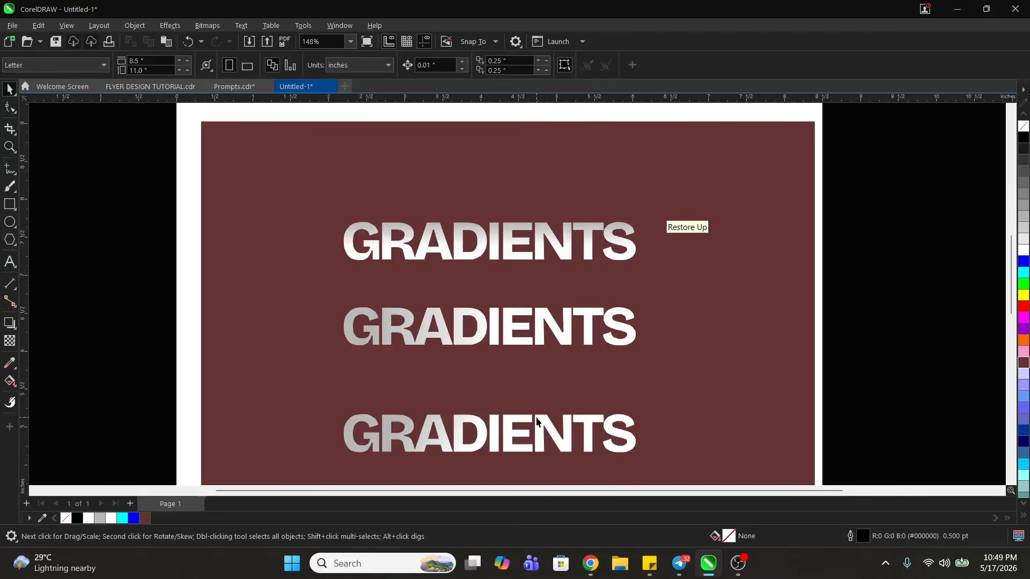
- Move the middle and bottom GRADIENTS texts up so all three lines stack closely beneath one another
click(536, 417)
drag(536, 417, 541, 290)
shift+click(540, 325)
click(926, 321)
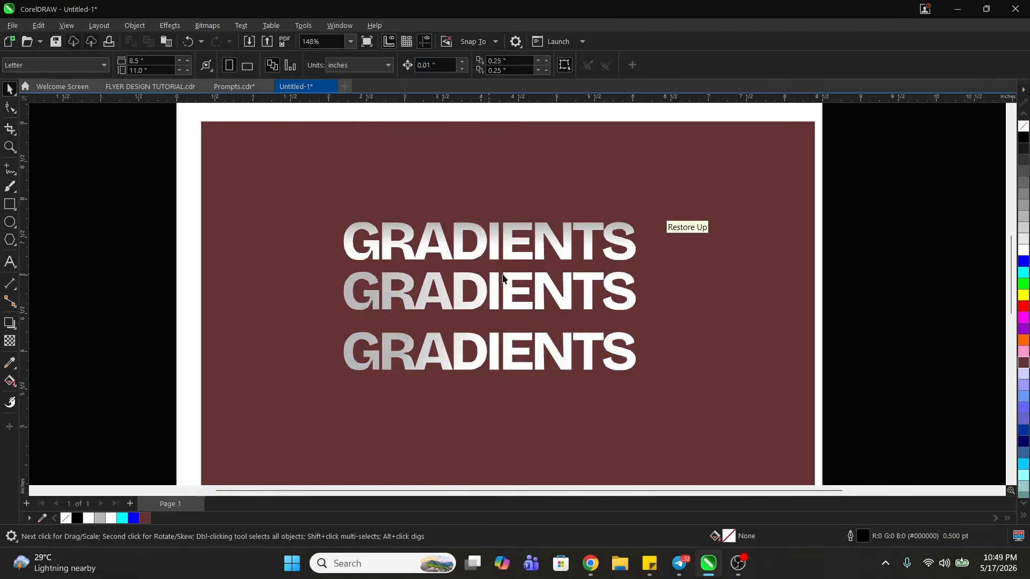
drag(525, 292, 524, 301)
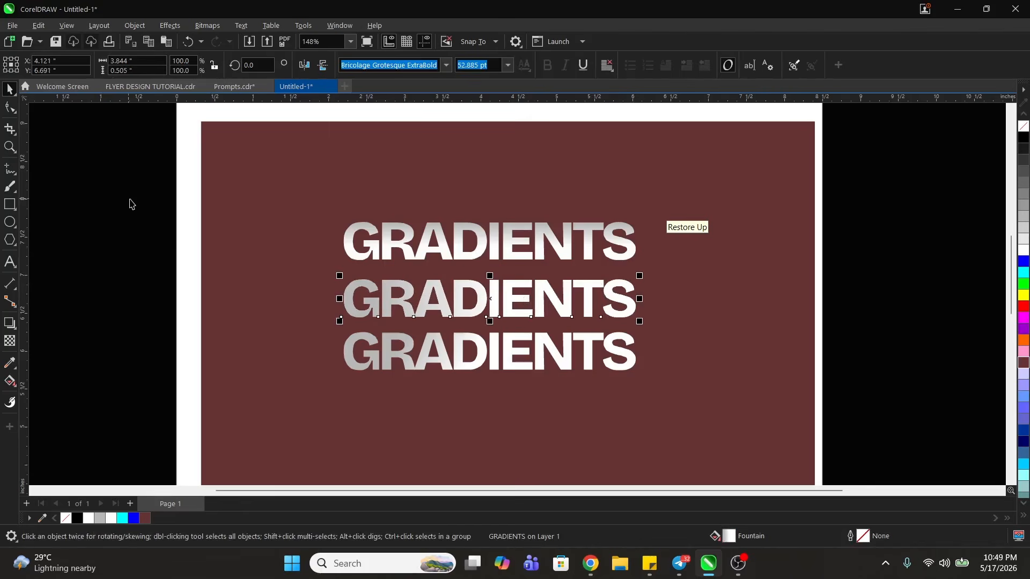
- Move all three GRADIENTS texts together slightly down and toward the centre of the brown rectangle
drag(130, 204, 681, 389)
drag(589, 306, 599, 332)
click(246, 119)
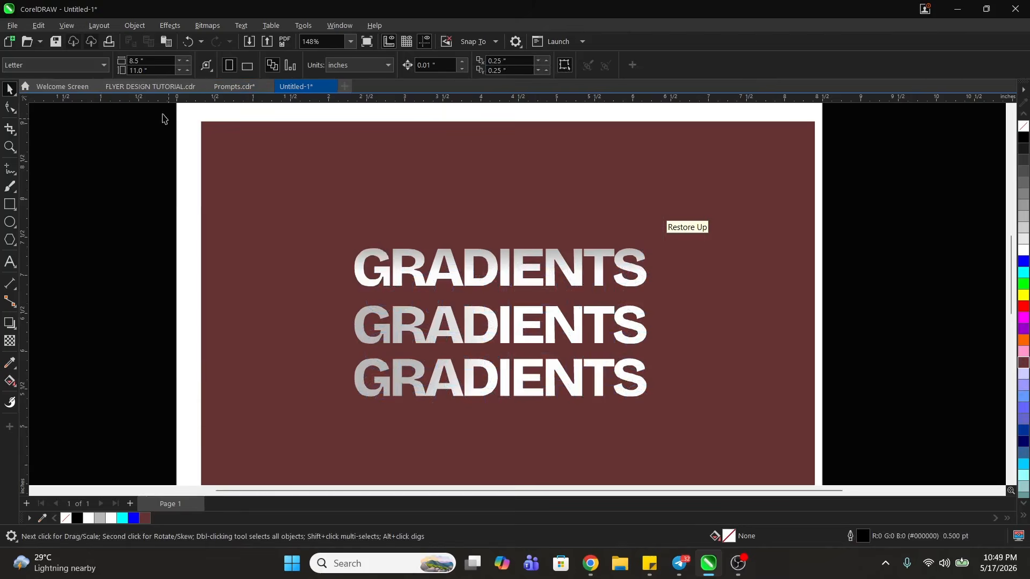
- In FLYER DESIGN TUTORIAL.cdr, apply a horizontal linear gradient across the blue flyer's "Ready to Play." headline, from the R to the final y
click(148, 86)
key(z)
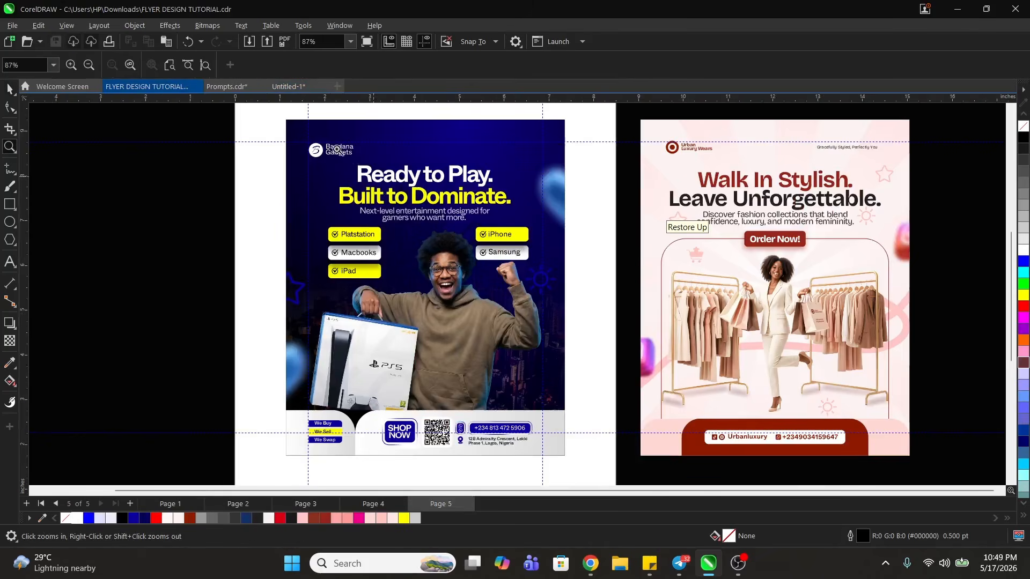
drag(264, 122, 616, 259)
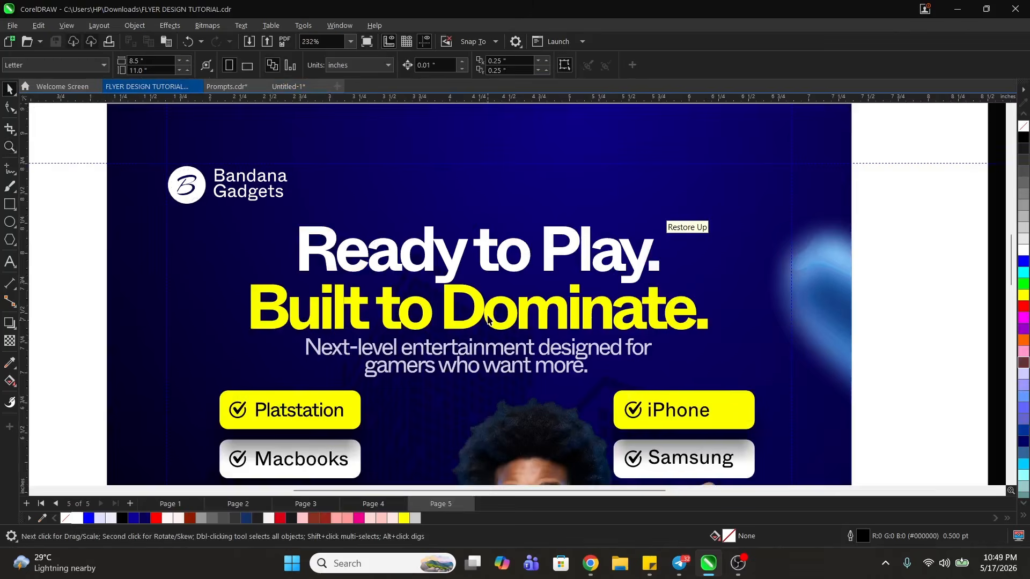
click(454, 270)
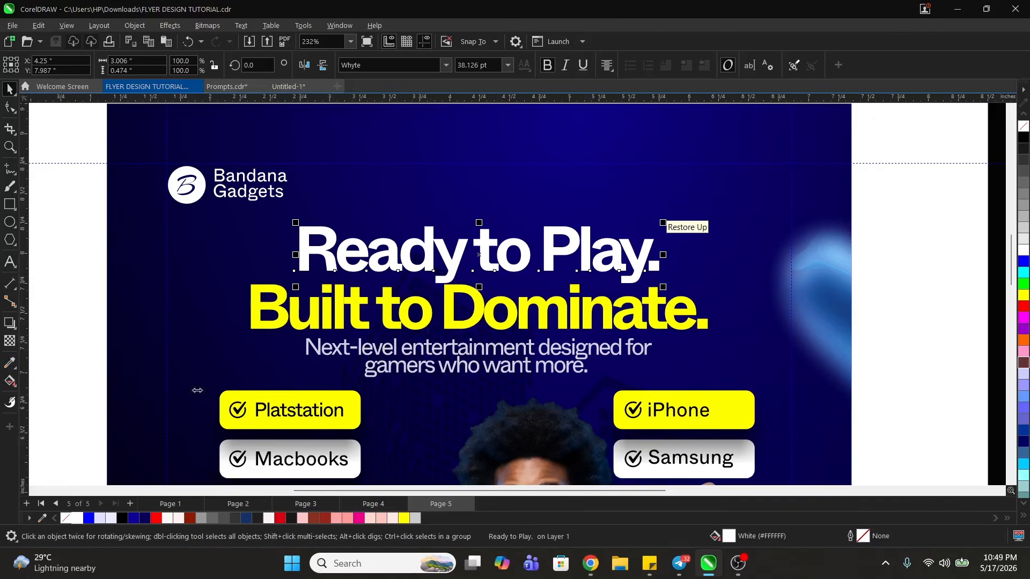
click(10, 382)
click(43, 378)
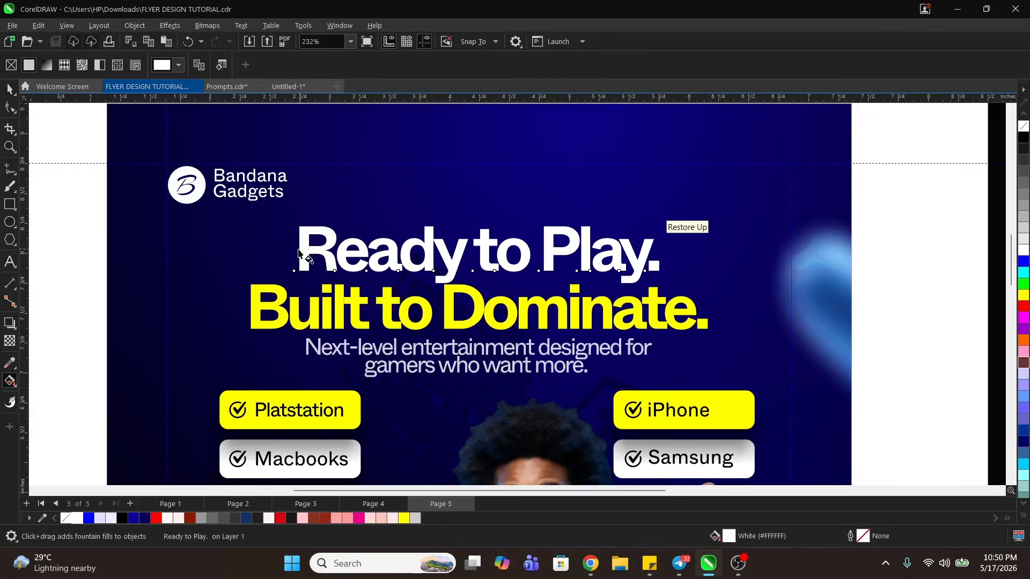
drag(298, 249, 649, 249)
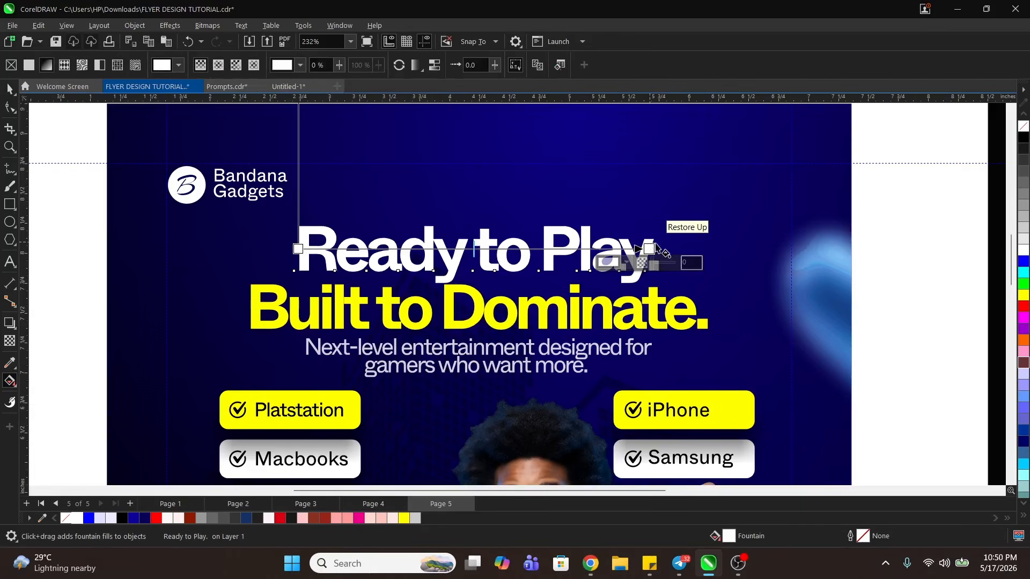
- Set the starting colour of the "Ready to Play." gradient to grey #A1A1A1
click(298, 249)
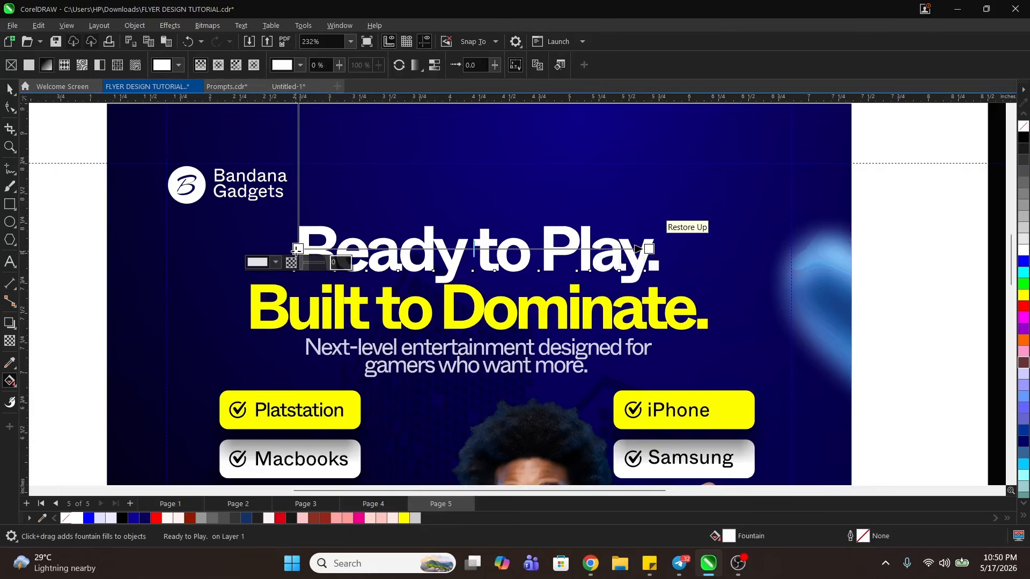
click(272, 264)
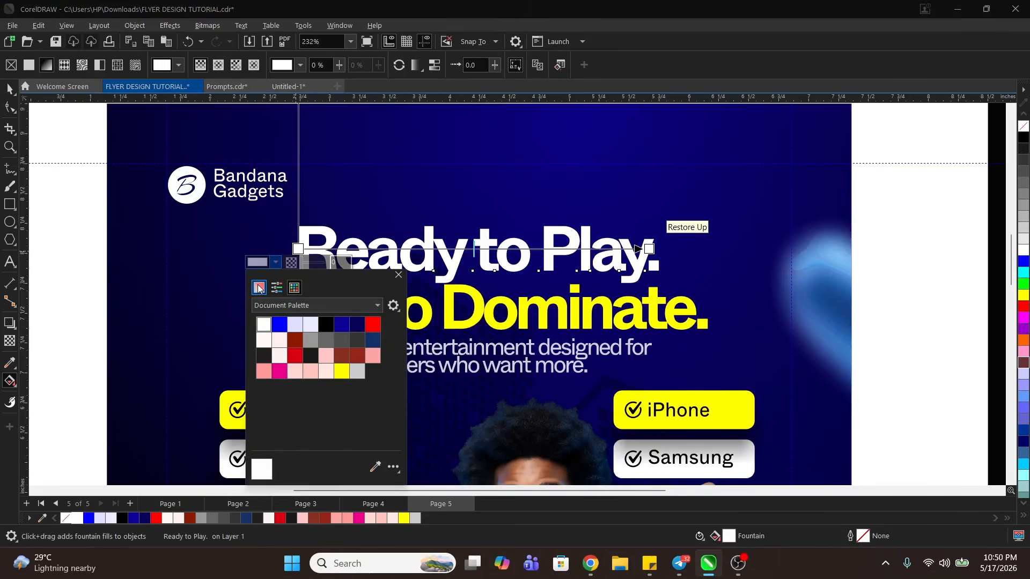
click(258, 288)
drag(256, 317, 253, 351)
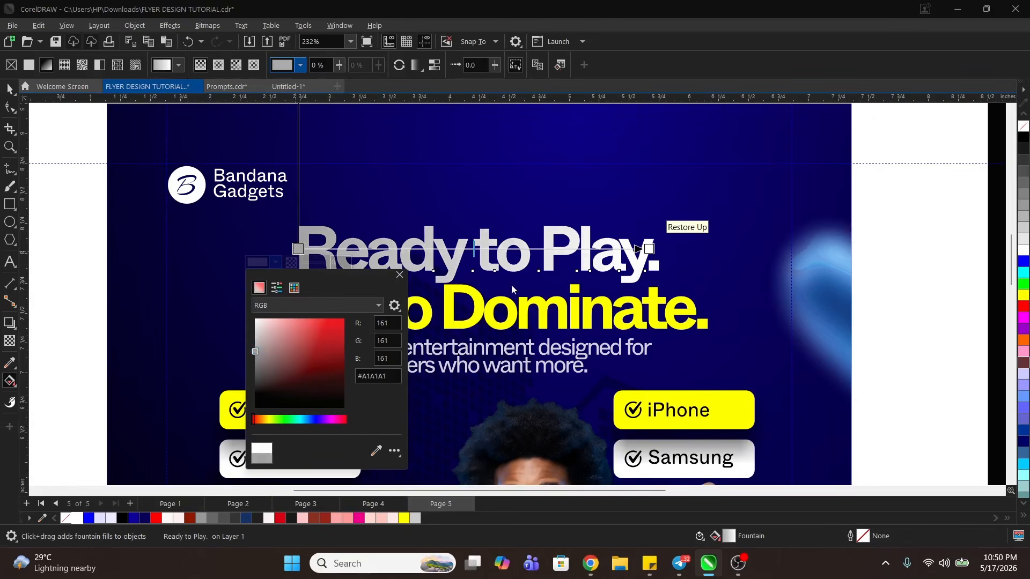
click(467, 252)
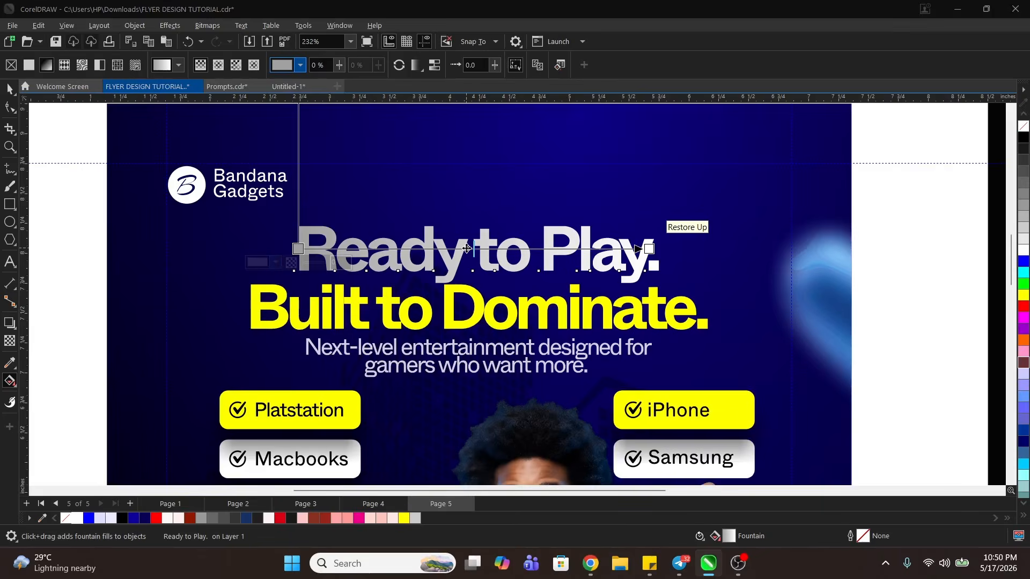
- Add a white colour stop at 47% of the "Ready to Play." gradient
double_click(463, 249)
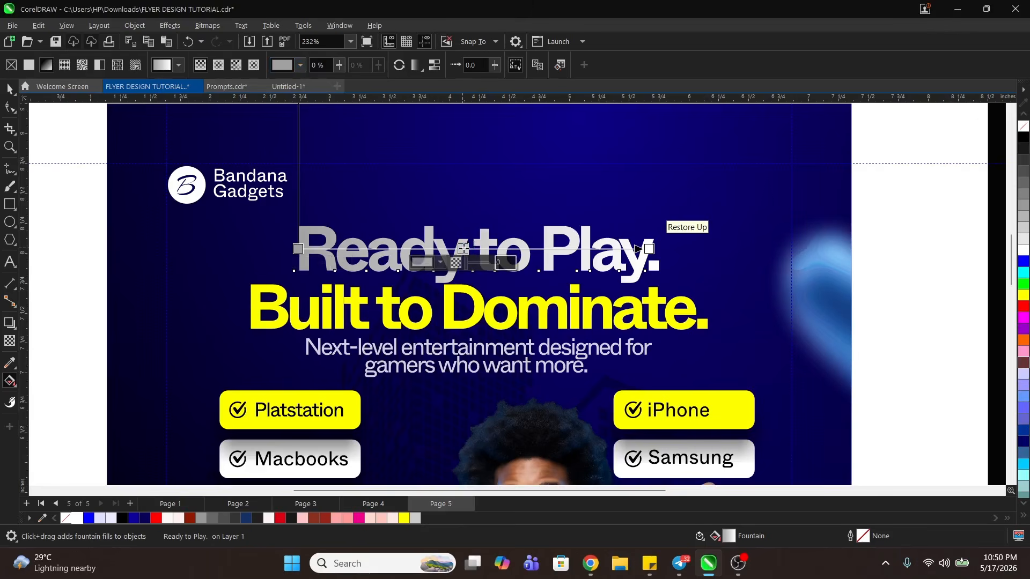
click(441, 262)
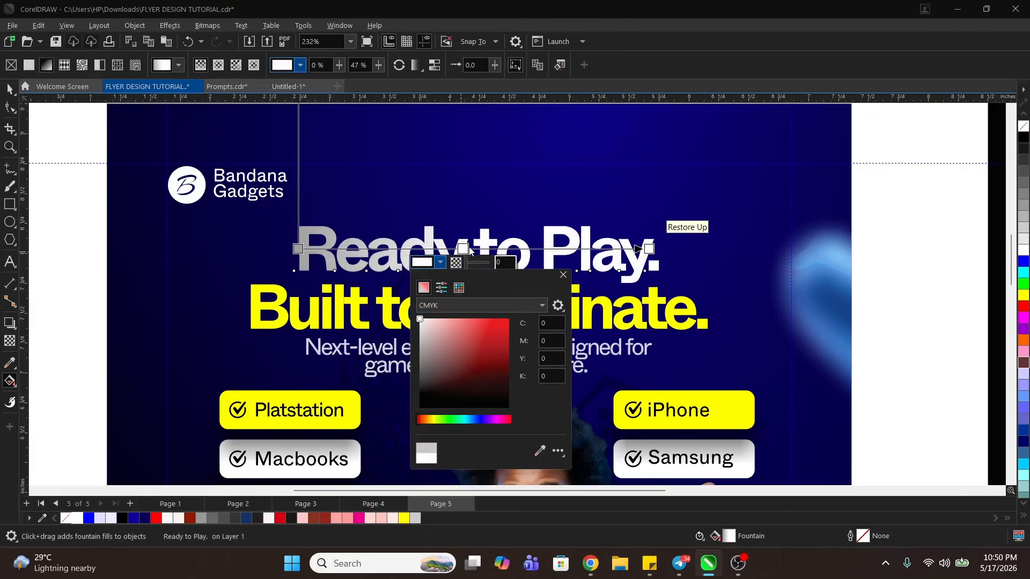
click(295, 249)
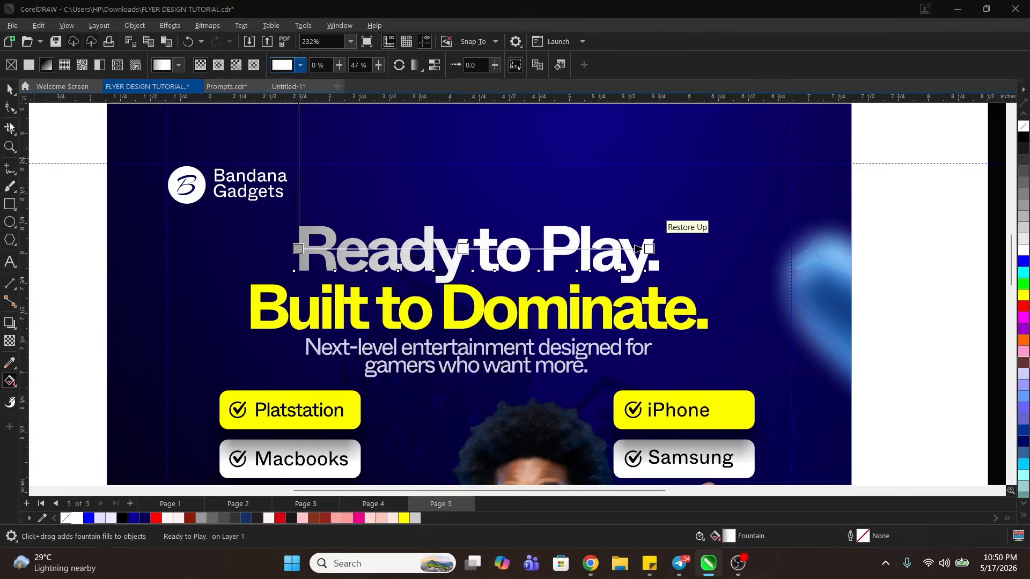
- Compare the "Ready to Play." headline in flat white and with its gradient, both on the whole flyer and up close
click(9, 89)
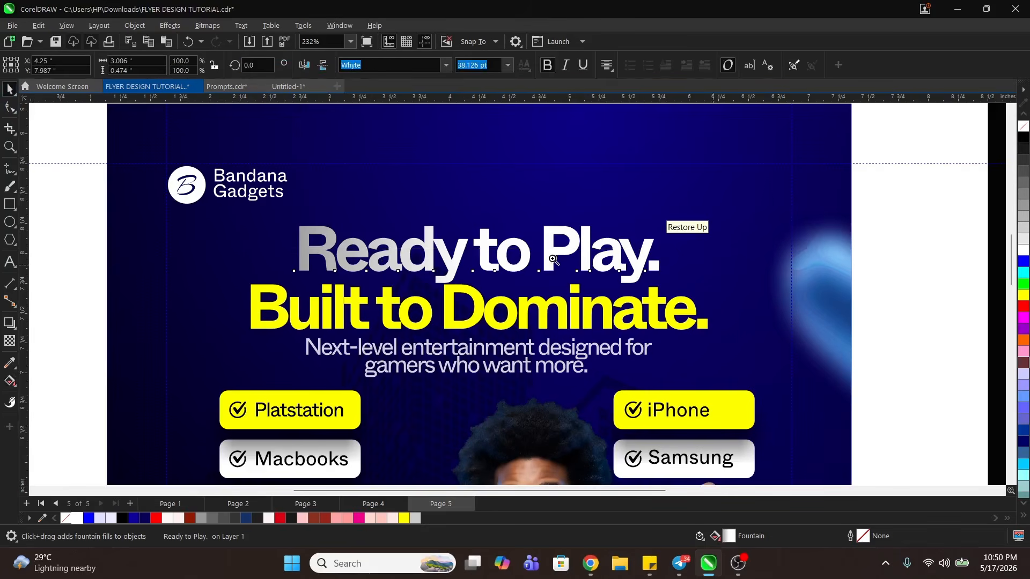
key(z)
right_click(518, 252)
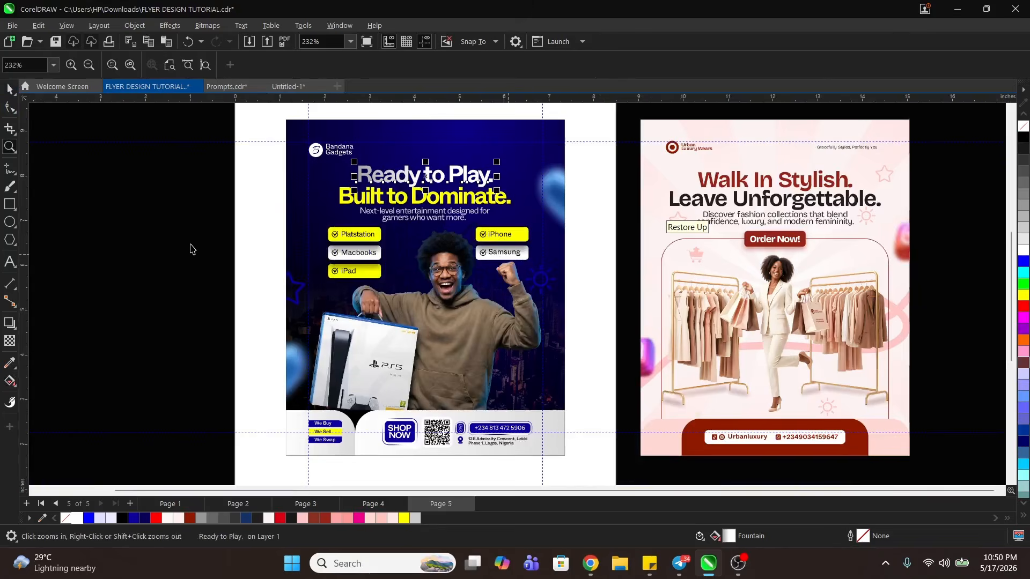
key(space)
click(408, 177)
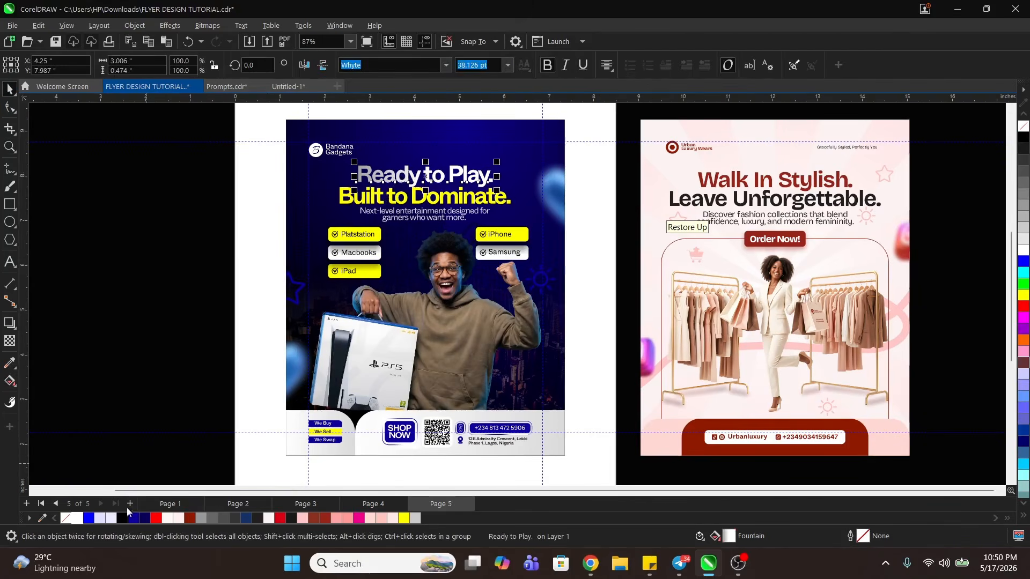
click(127, 346)
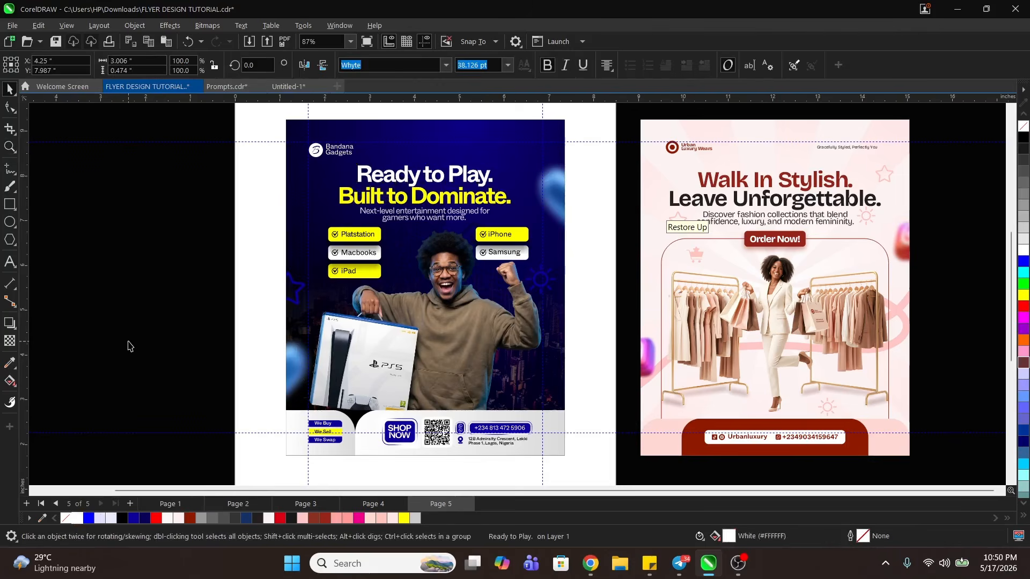
key(ctrl+z)
click(241, 266)
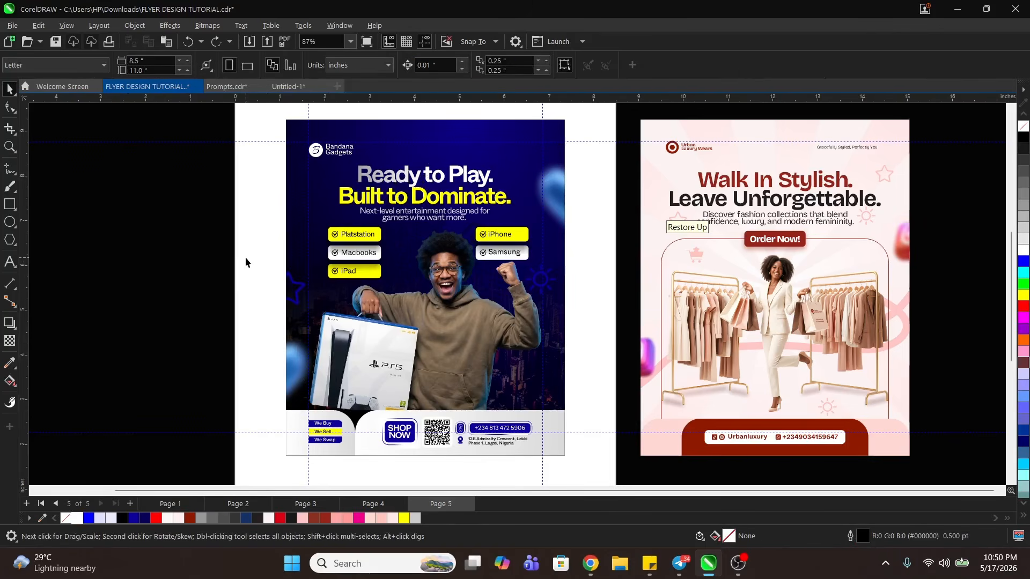
key(z)
drag(260, 122, 626, 270)
key(space)
key(z)
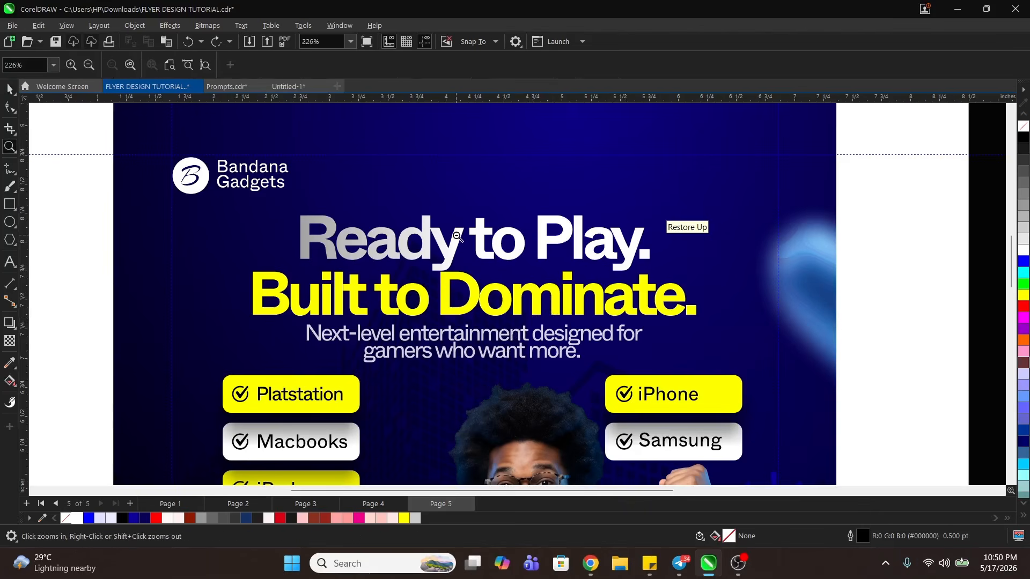
right_click(428, 251)
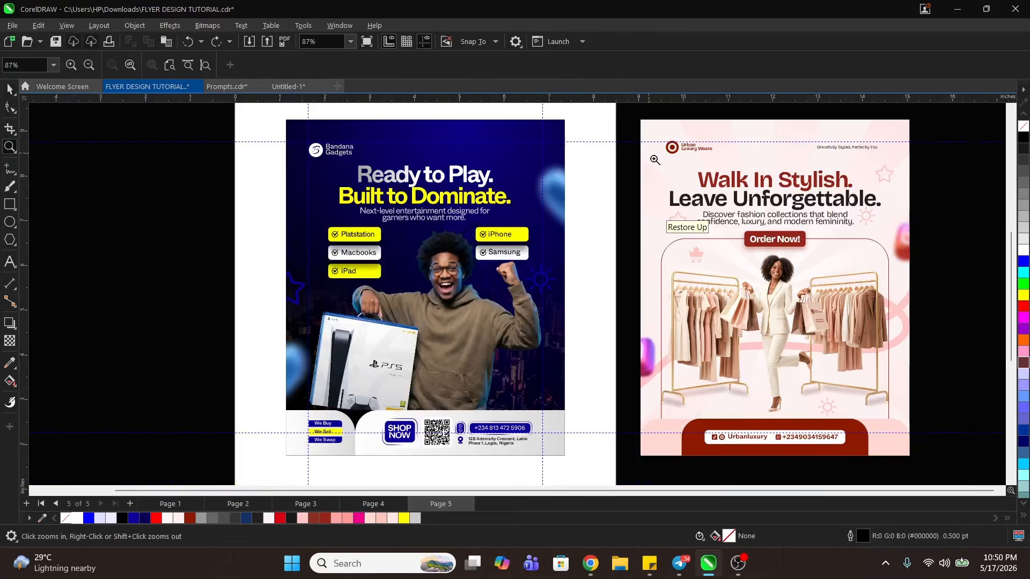
- Apply a horizontal dark-red-to-white linear gradient across the "Walk In Stylish." headline on the pink flyer
drag(654, 160, 905, 264)
key(space)
click(566, 203)
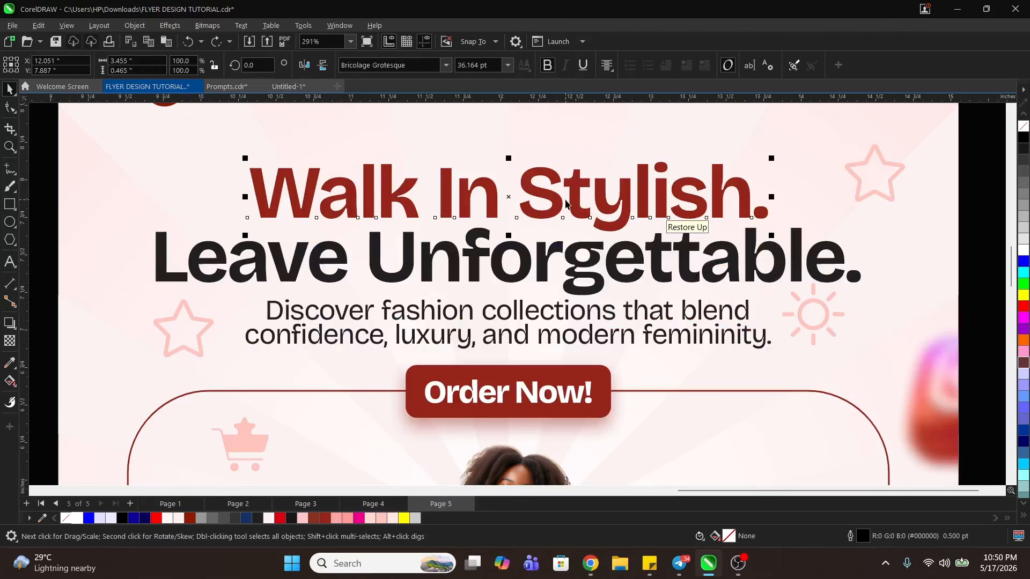
click(10, 382)
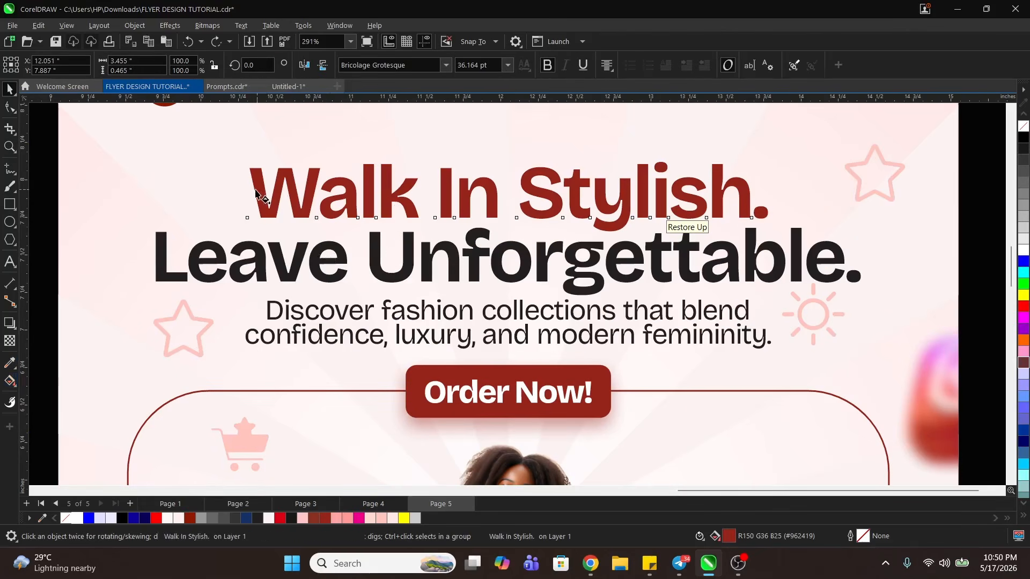
drag(254, 189, 745, 189)
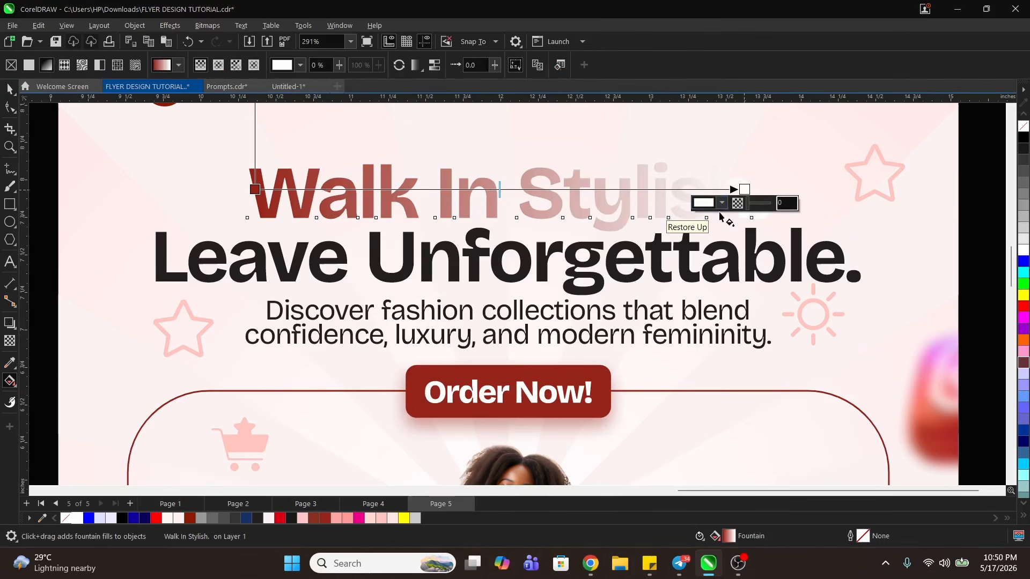
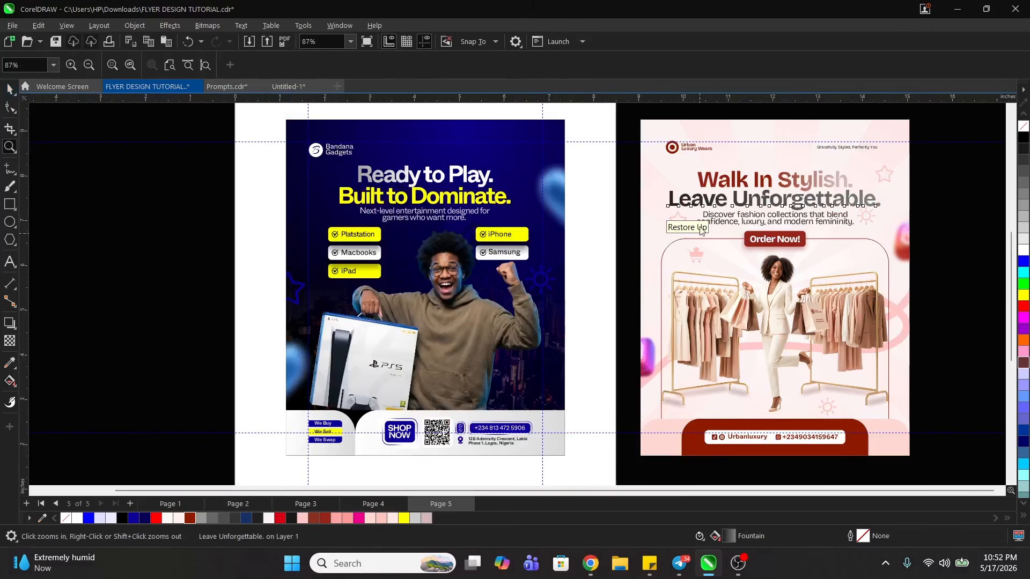
- On the second pink flyer, apply a horizontal fountain transparency across "Walk In Stylish.", fading from opaque to transparent just past the text's end
drag(617, 139, 944, 256)
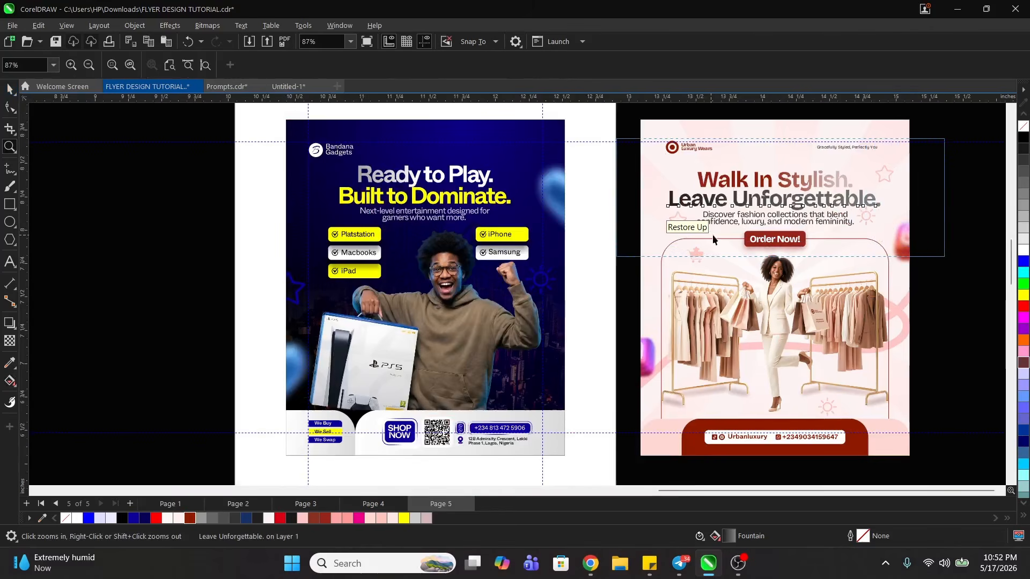
click(489, 243)
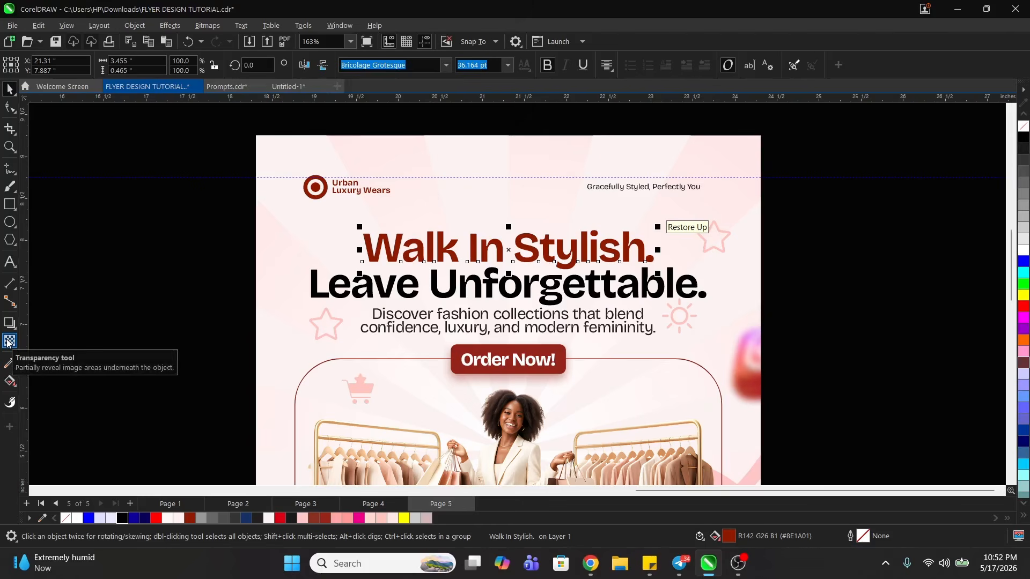
click(9, 341)
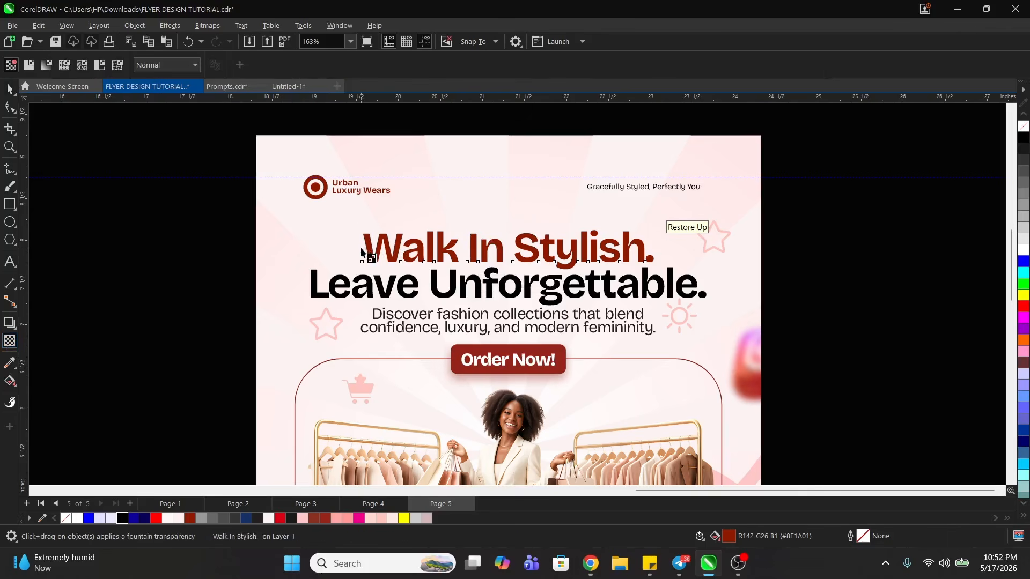
drag(361, 248, 690, 247)
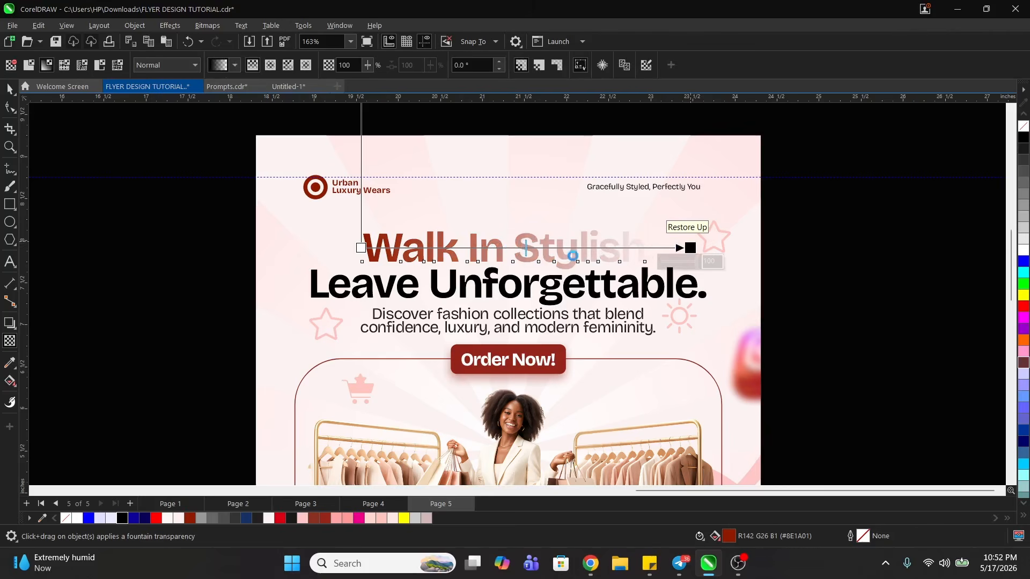
drag(526, 248, 561, 248)
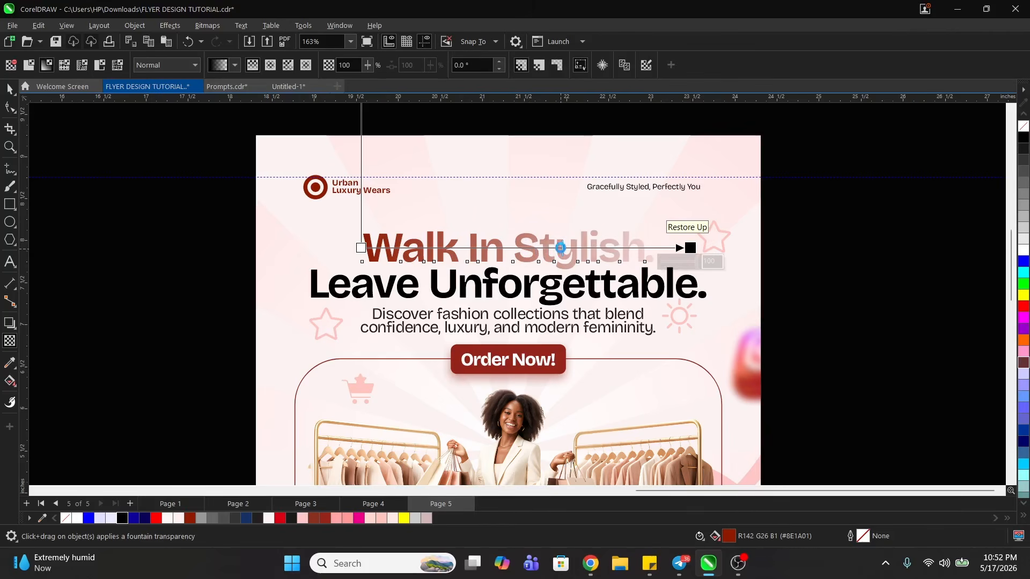
drag(690, 248, 667, 247)
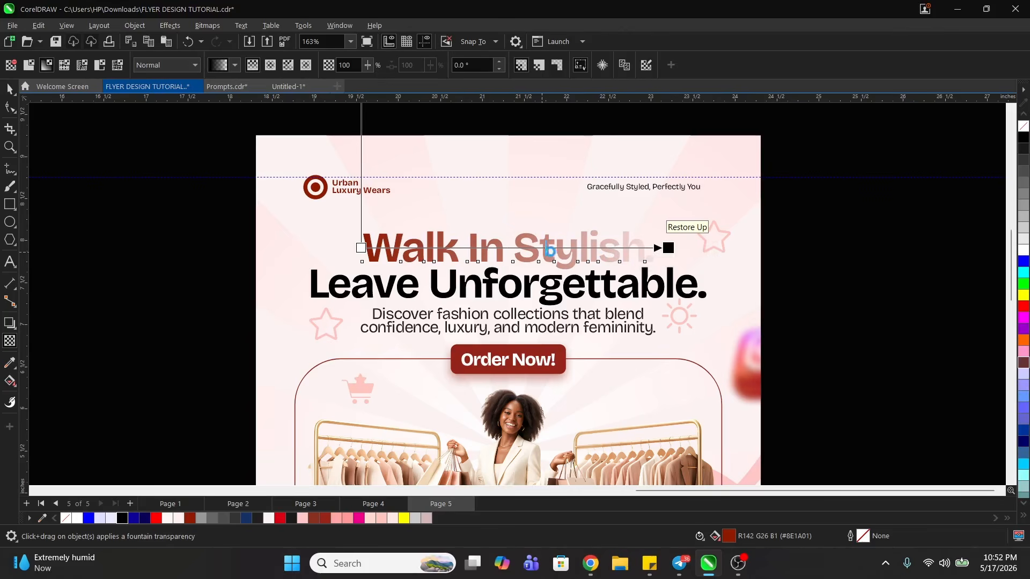
- Apply a horizontal fountain transparency across the black "Leave Unforgettable." line, ending beyond the text, and shift its midpoint towards the transparent end
key(space)
click(553, 281)
key(space)
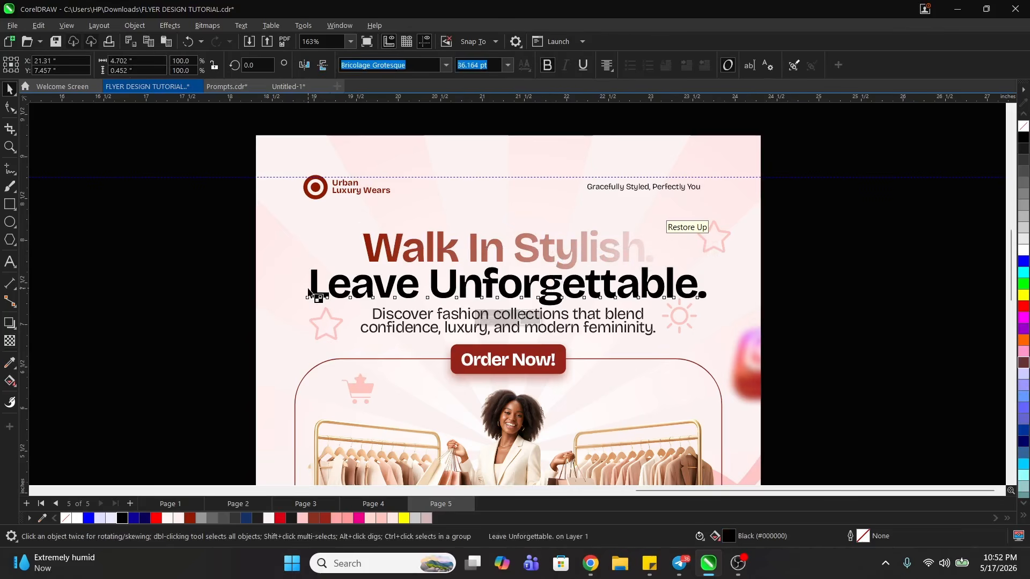
drag(308, 288, 768, 284)
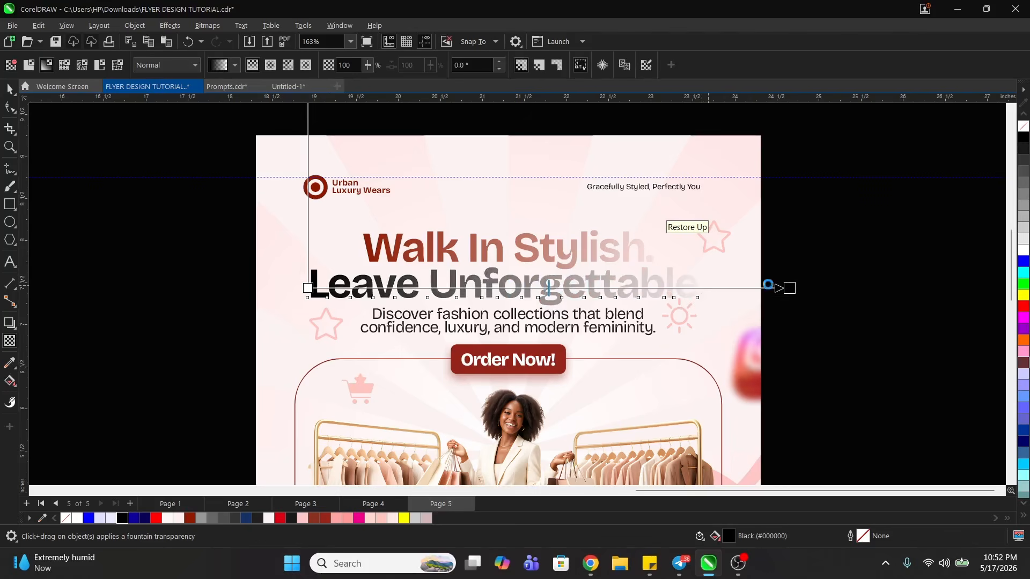
drag(549, 289, 608, 285)
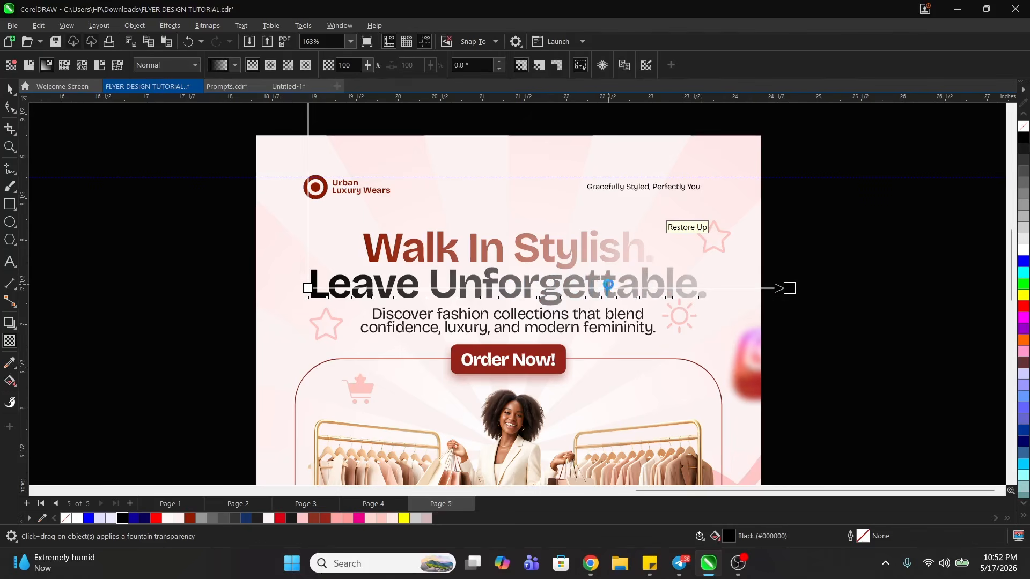
key(space)
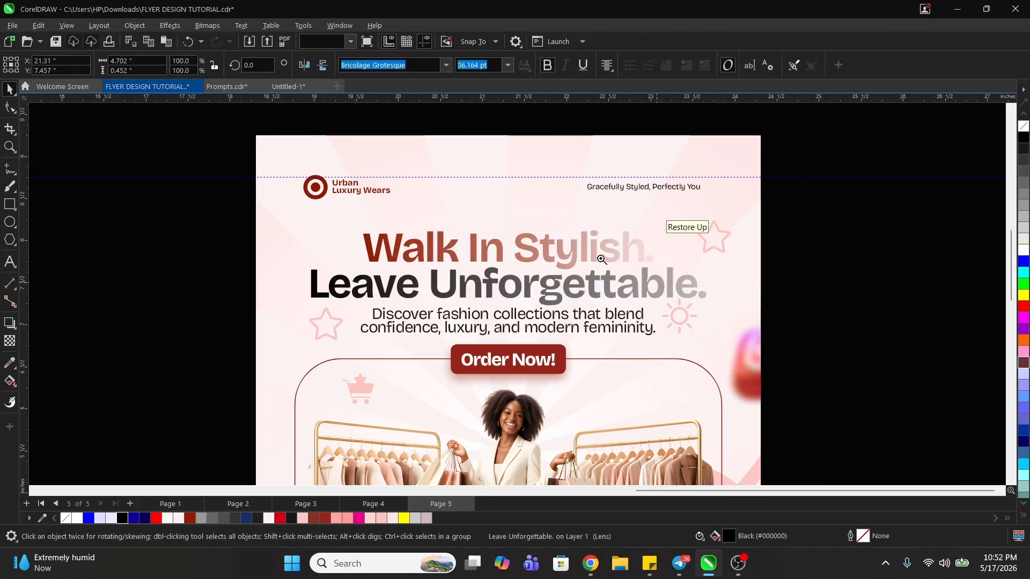
- Move the whole pink flyer with the transparency headlines beside the other pink flyer and compare the designs side by side
key(z)
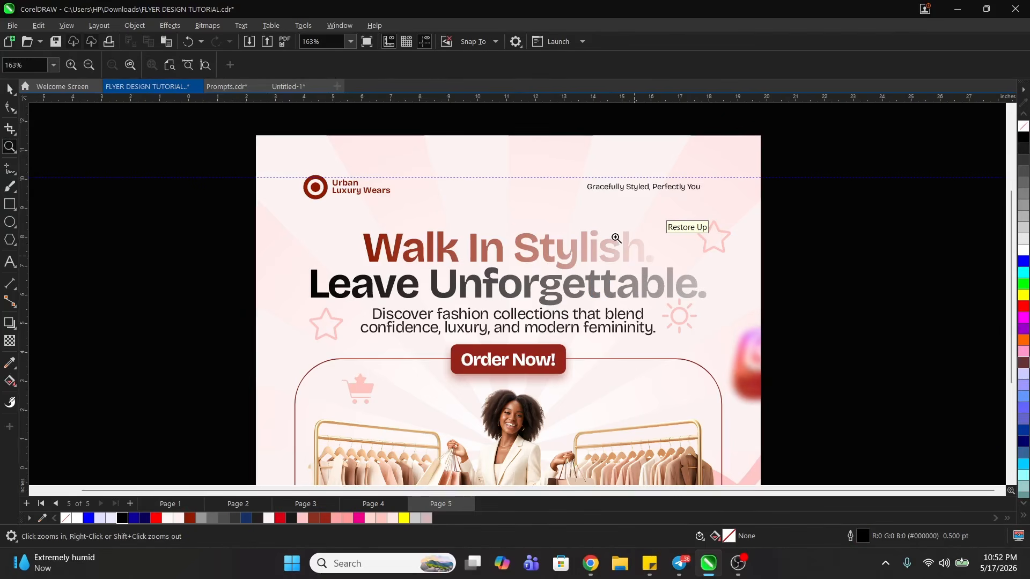
right_click(608, 235)
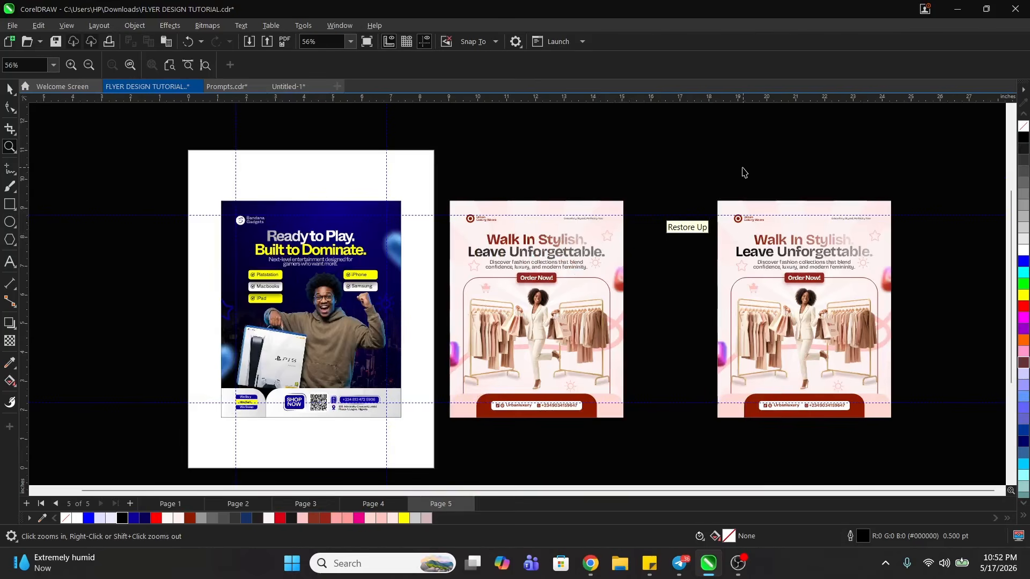
key(space)
drag(703, 175, 945, 458)
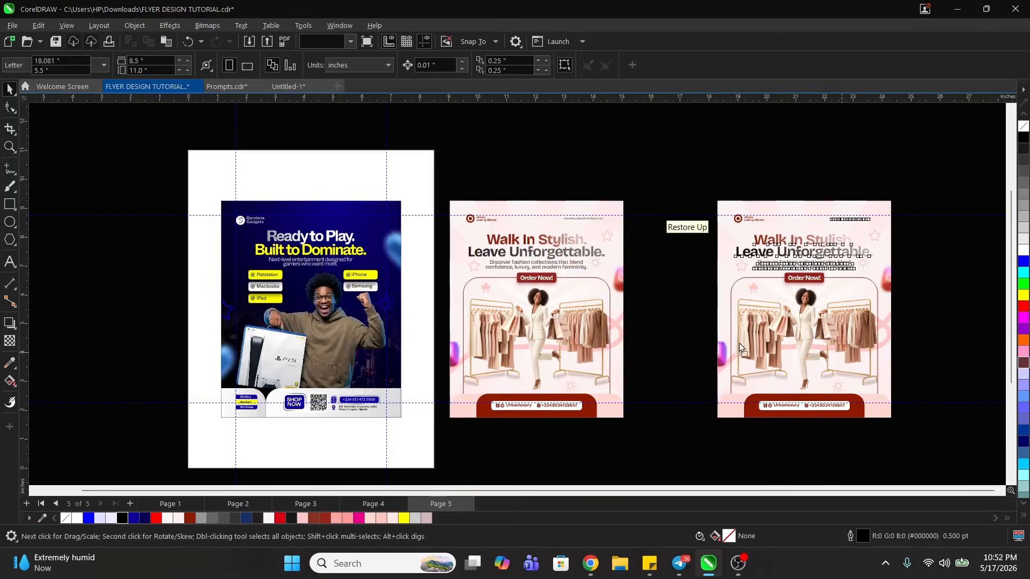
drag(841, 344, 754, 343)
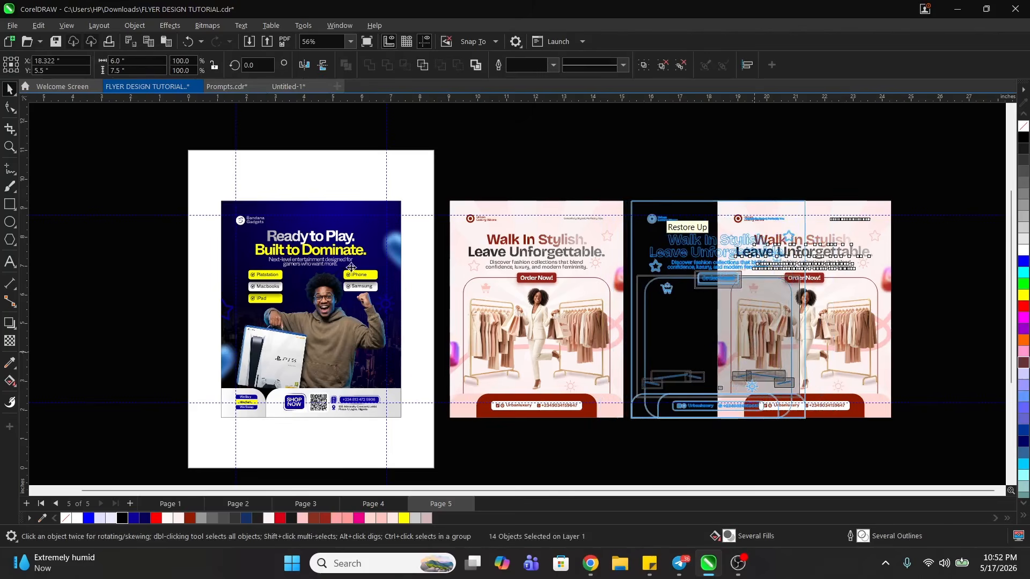
drag(352, 267, 351, 267)
key(z)
drag(204, 186, 824, 432)
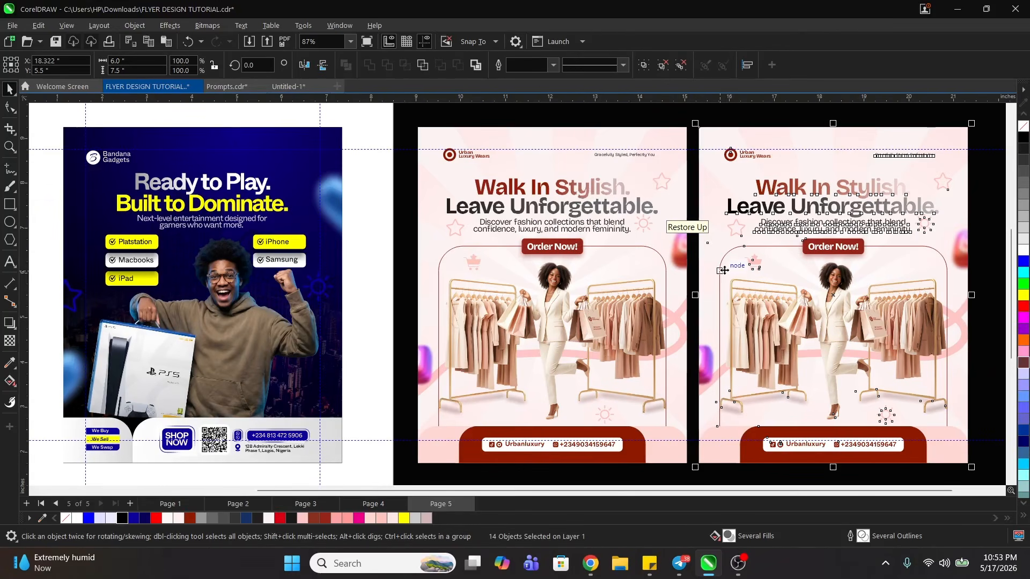
click(375, 206)
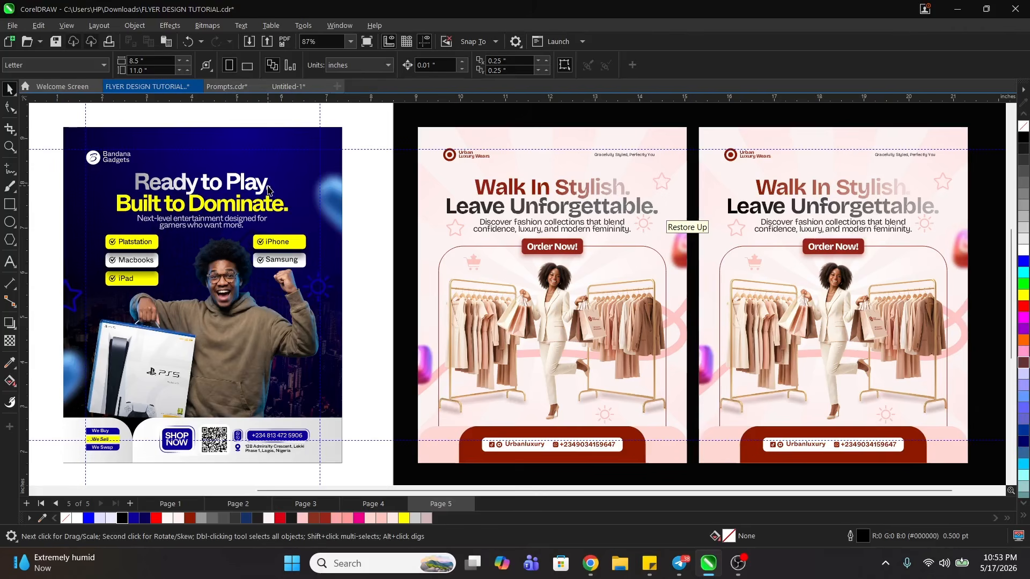
- In the Untitled-1 document, add a colour stop at 29% to the middle GRADIENTS text's gradient and shift its white middle stop towards the end
click(227, 87)
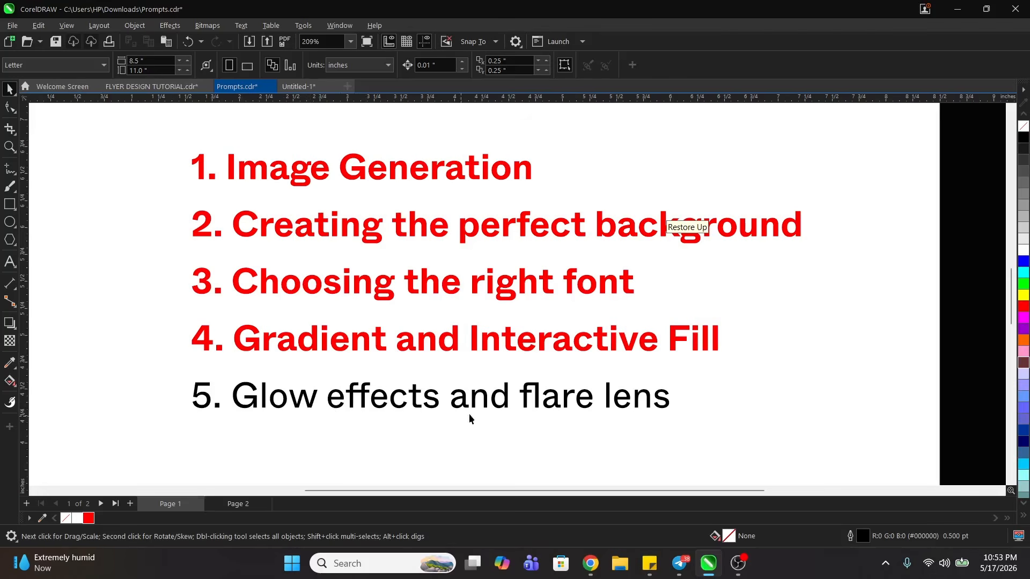
click(301, 86)
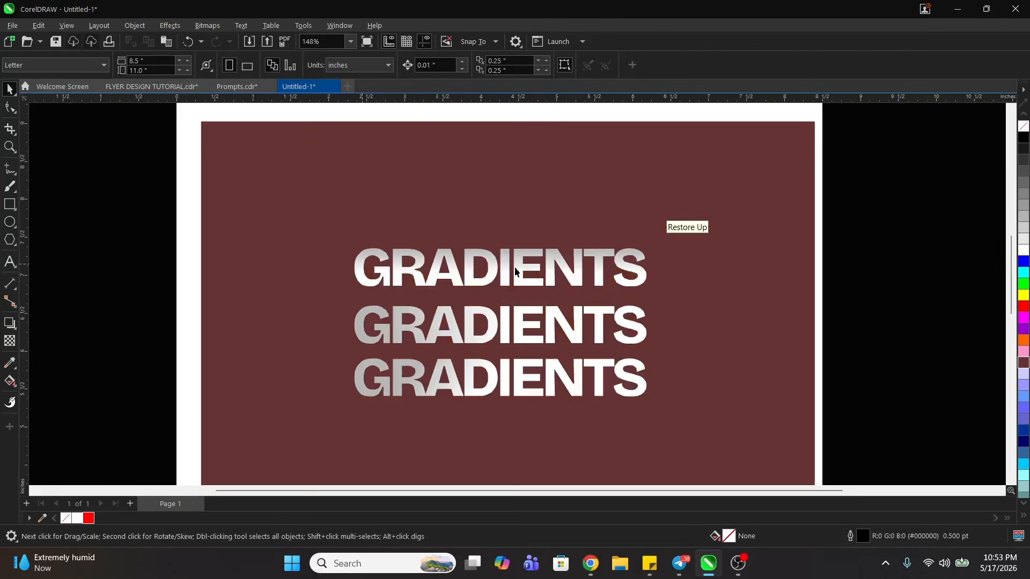
click(548, 267)
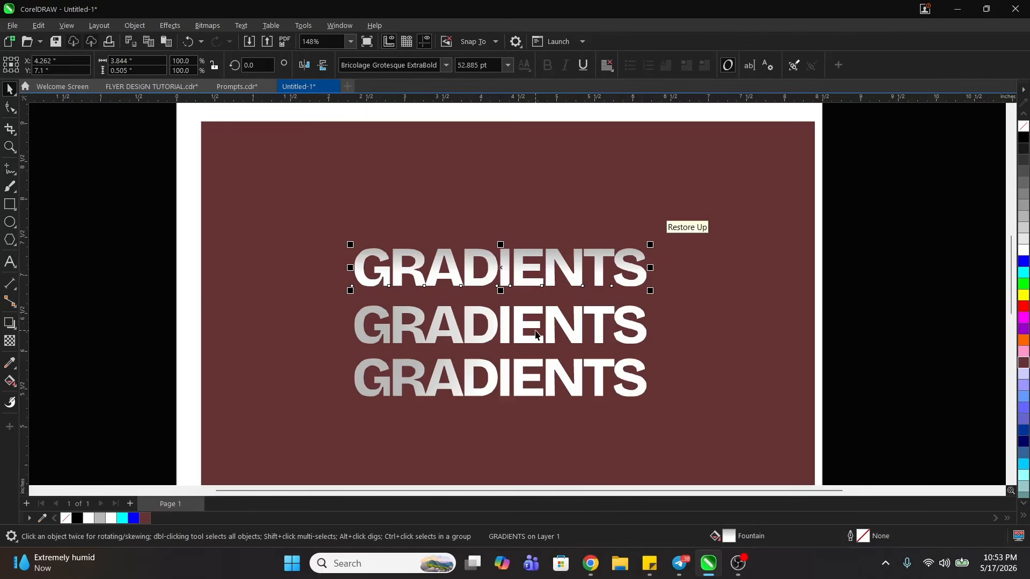
click(536, 330)
click(521, 327)
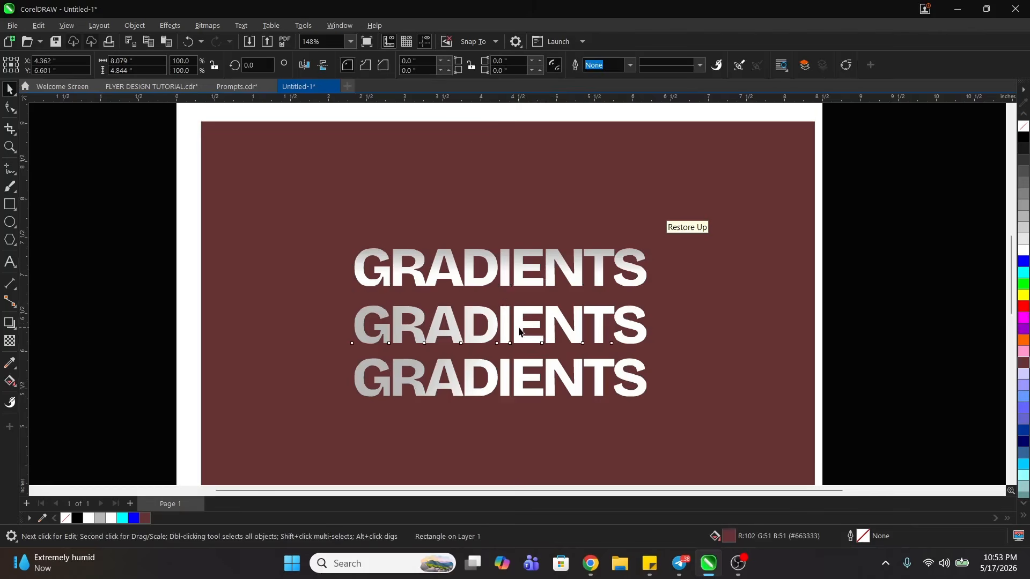
double_click(730, 537)
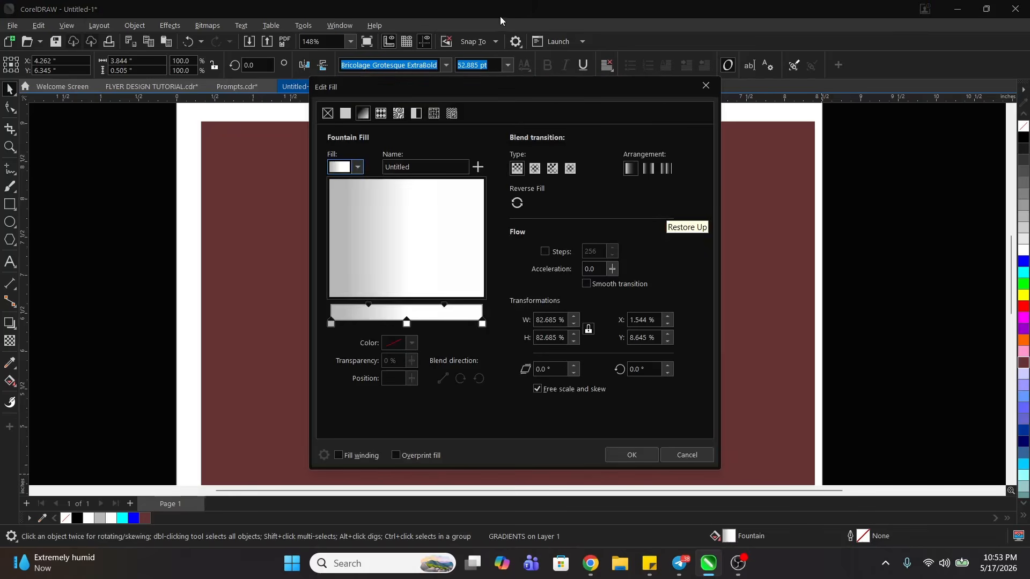
drag(493, 92, 769, 74)
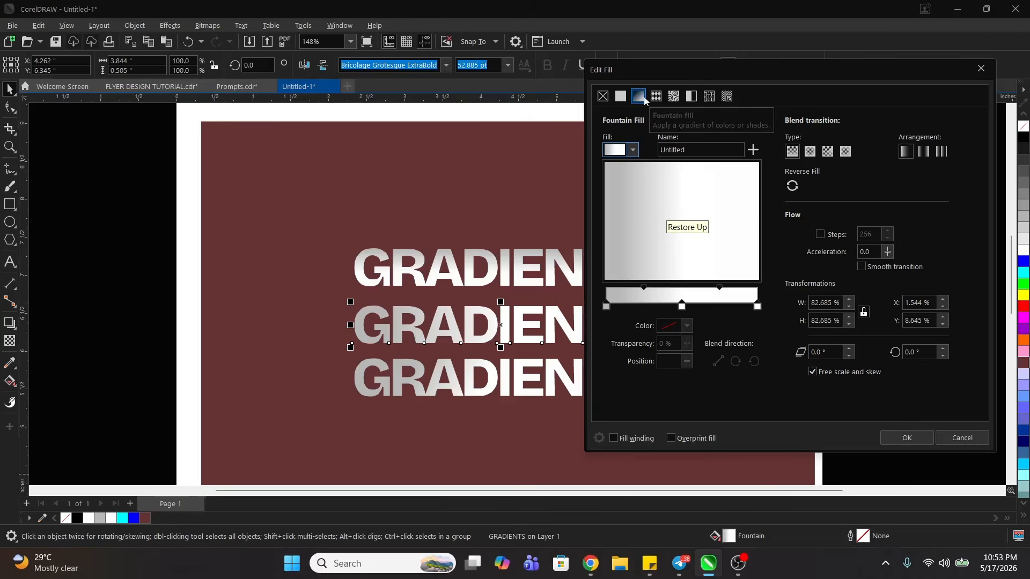
double_click(651, 302)
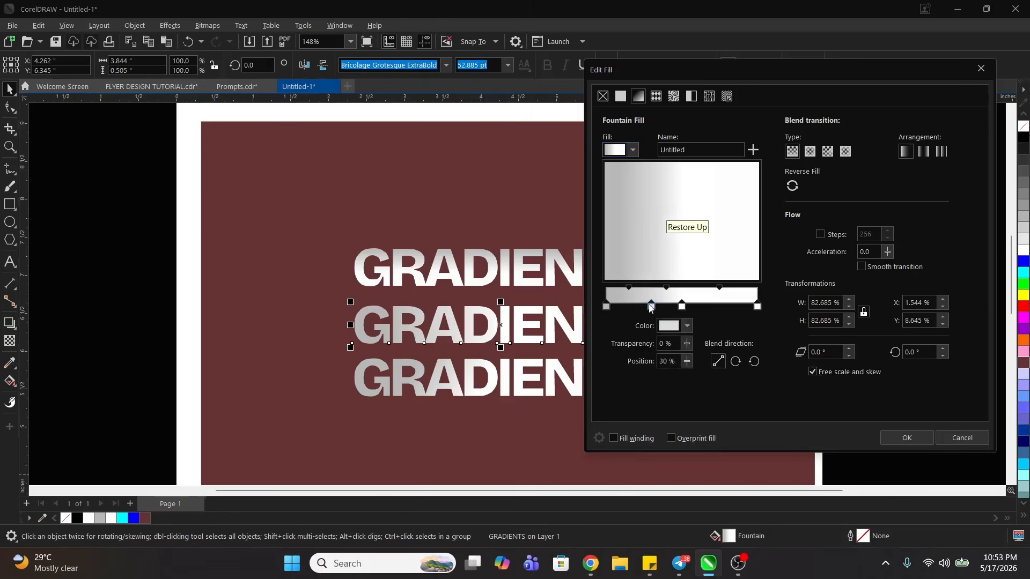
drag(649, 306, 709, 304)
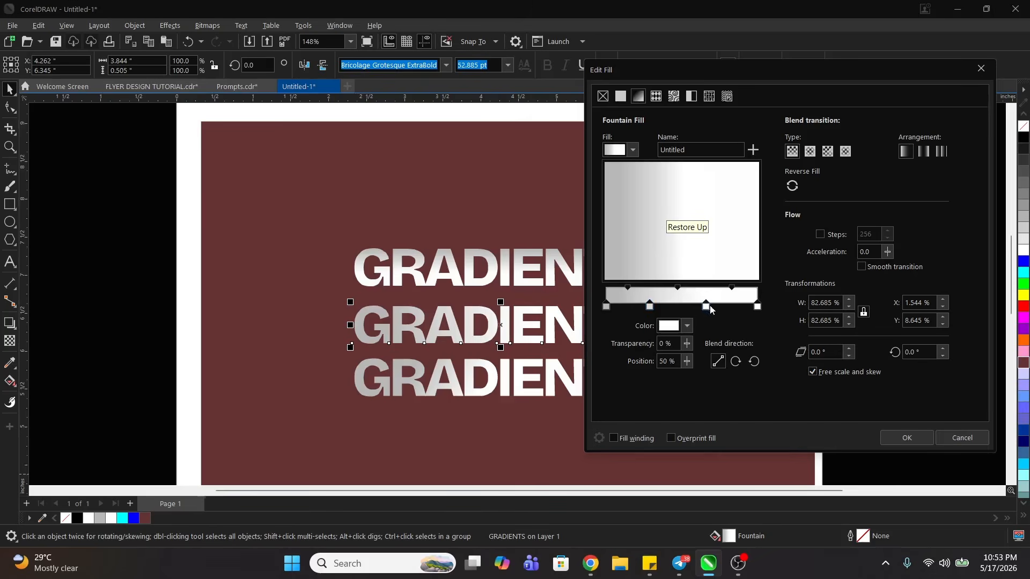
- Set the colour of the new 29% gradient stop to white (CMYK 0, 0, 0, 0)
click(650, 307)
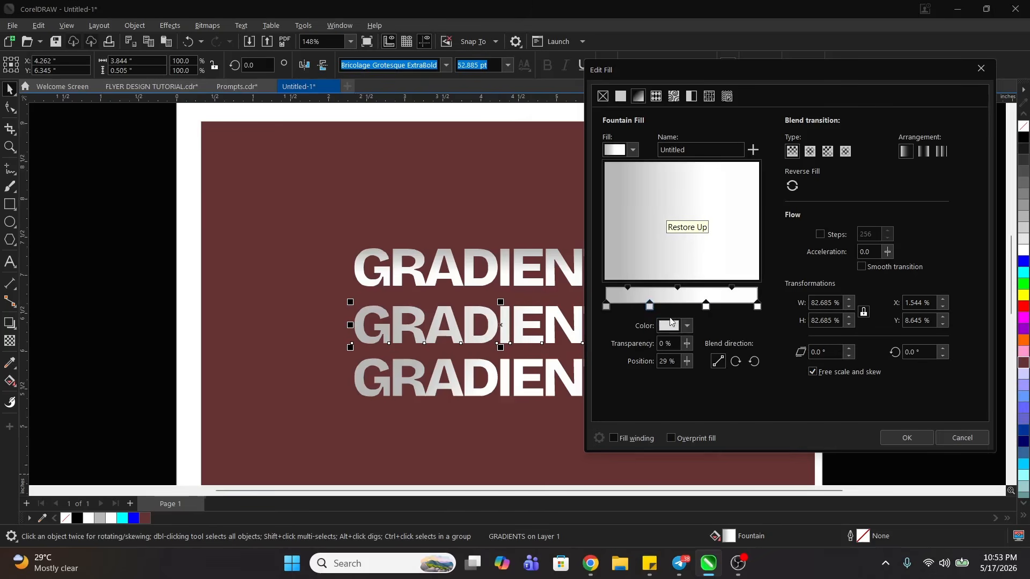
click(685, 325)
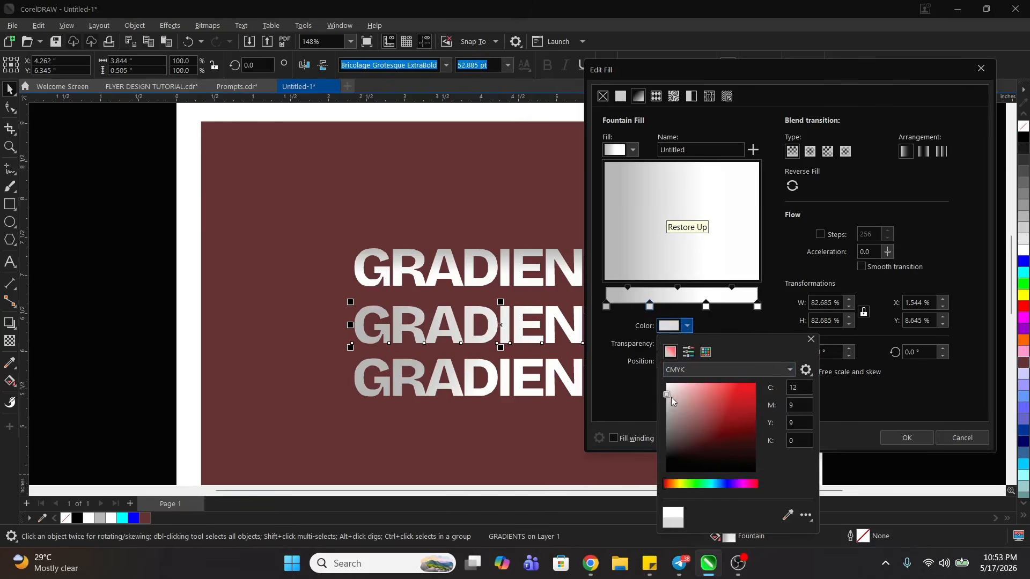
drag(668, 400, 668, 383)
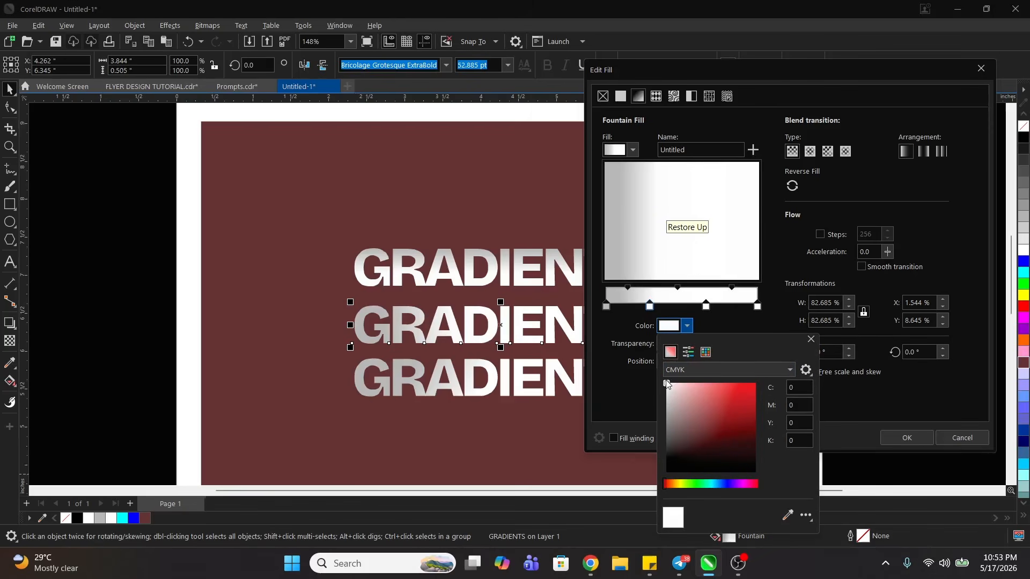
click(758, 232)
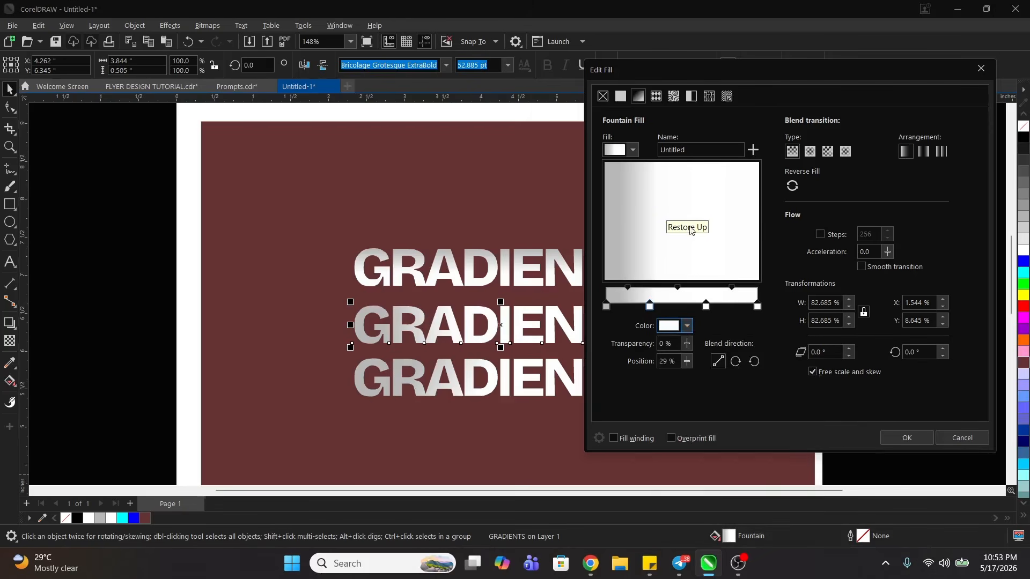
- Darken the starting colour of the middle GRADIENTS text's gradient to a mid grey slightly darker than #878787
click(606, 307)
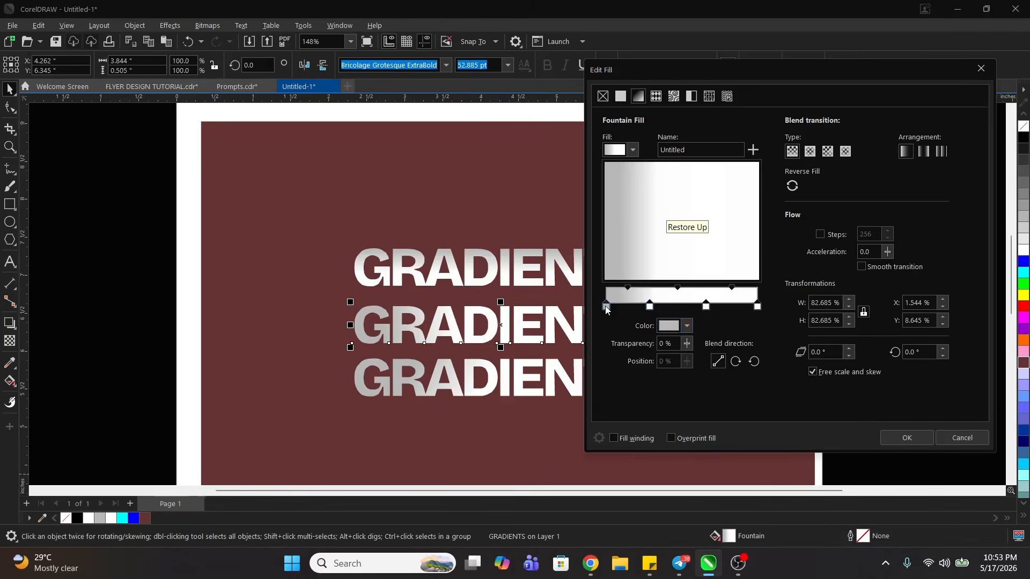
click(686, 328)
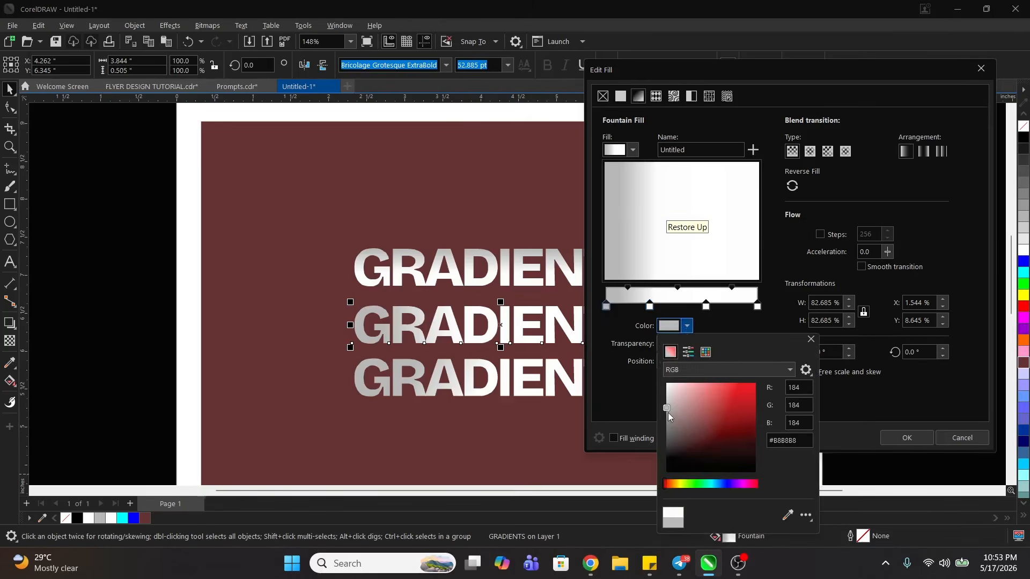
drag(666, 412, 664, 426)
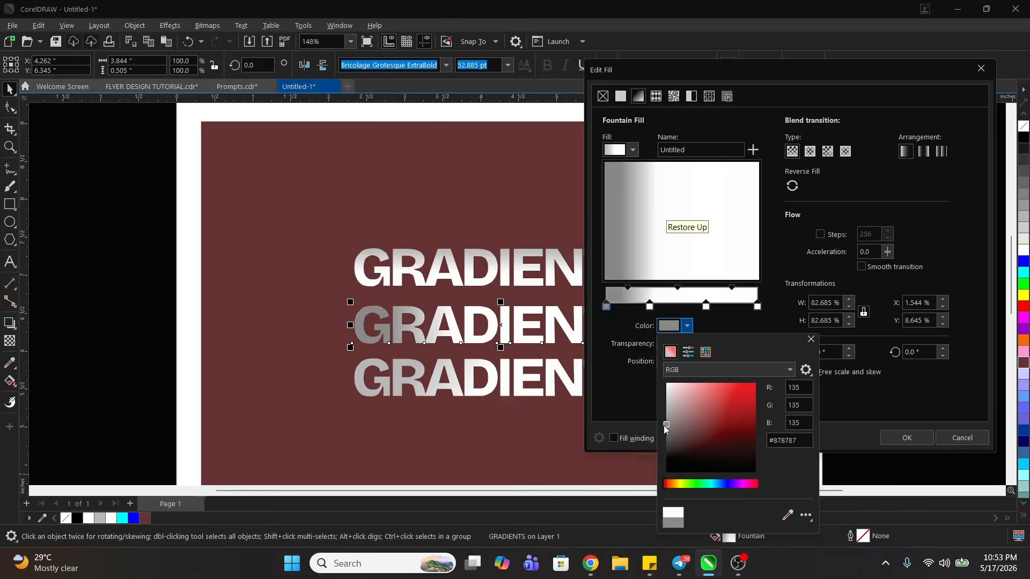
drag(666, 426, 666, 429)
click(670, 248)
- Move the second gradient stop to 35% and set its colour to light grey, CMYK 18, 15, 15, 0
drag(650, 306, 661, 307)
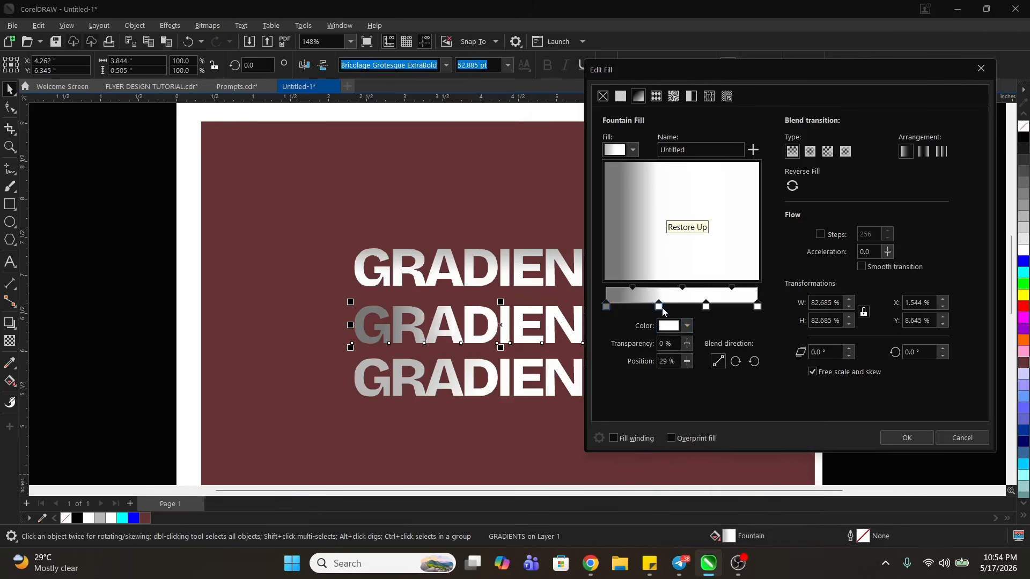
click(686, 327)
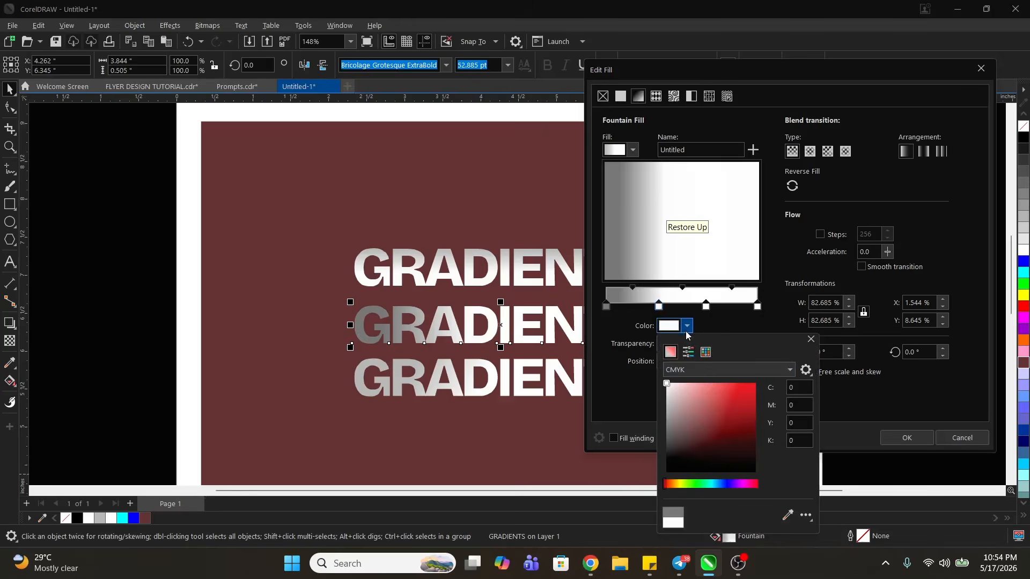
drag(669, 389, 664, 402)
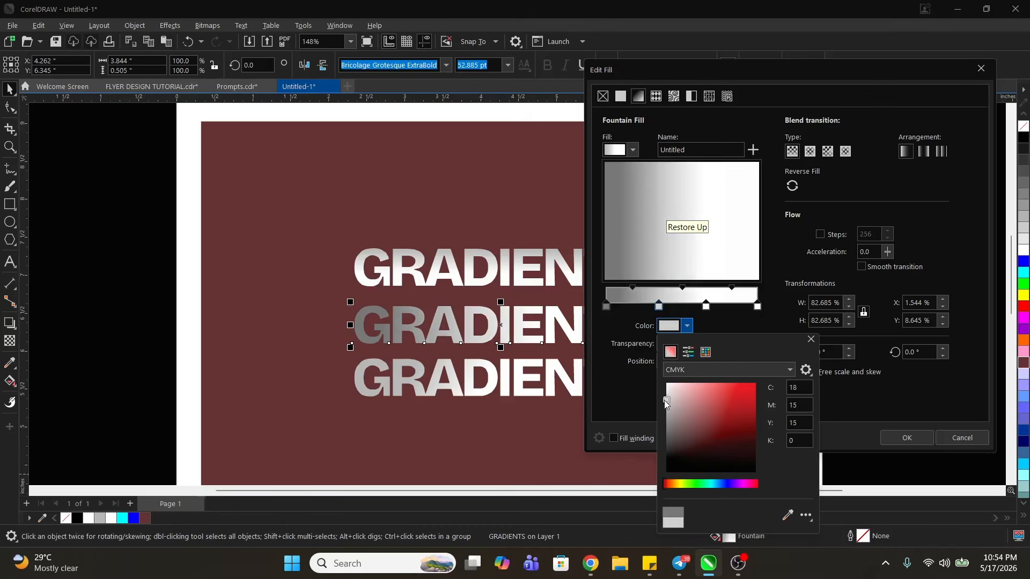
click(697, 243)
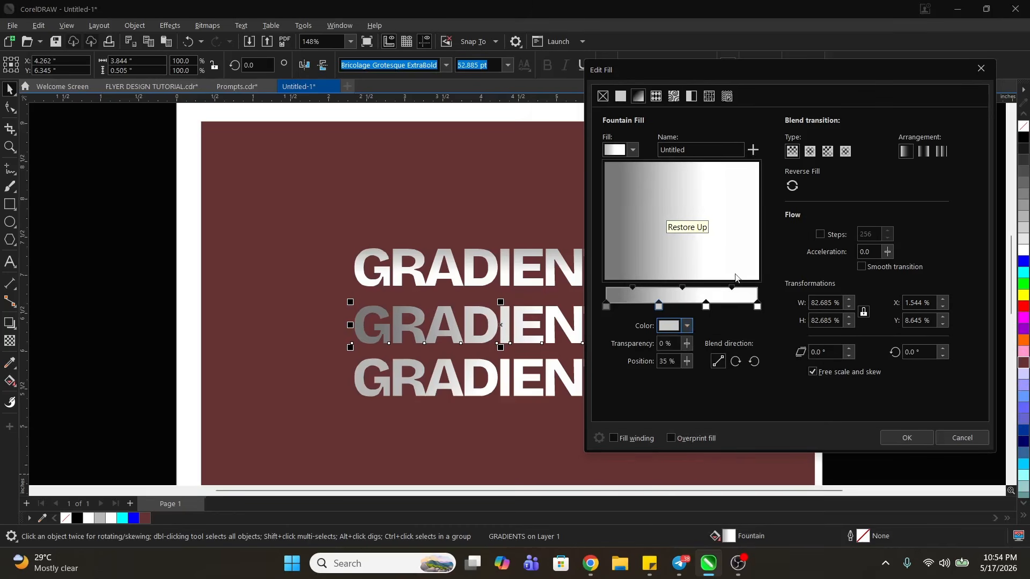
- Accept the middle text's gradient and add a 20% stop coloured CMYK 11, 8, 11, 0 to the bottom GRADIENTS text's gradient
click(904, 437)
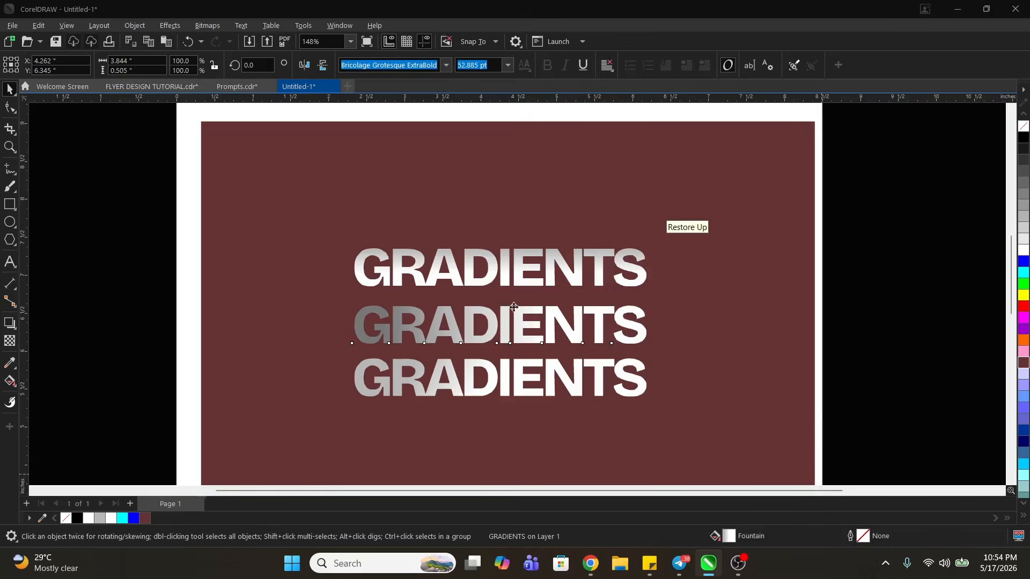
click(490, 388)
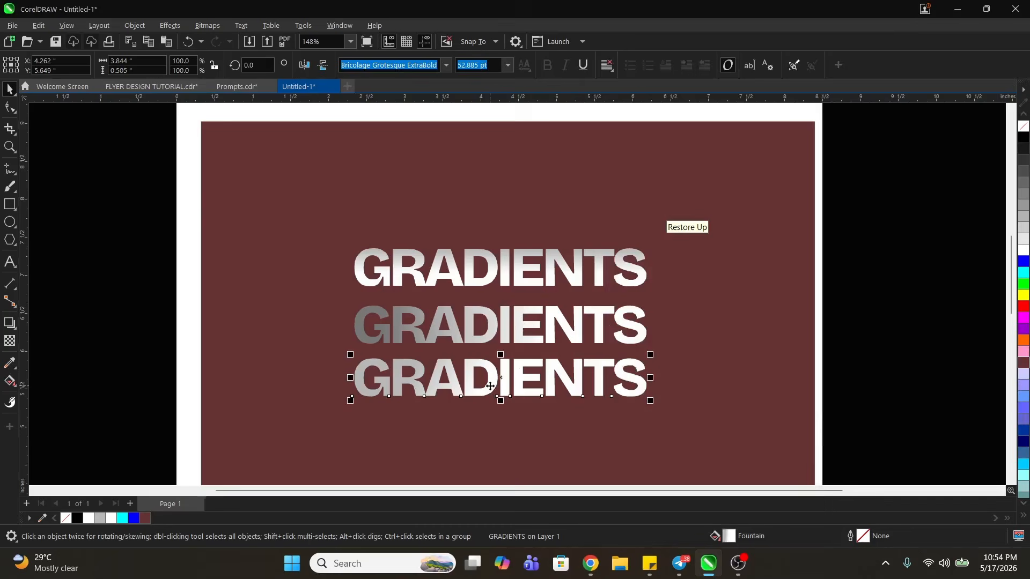
double_click(733, 538)
drag(519, 88, 815, 76)
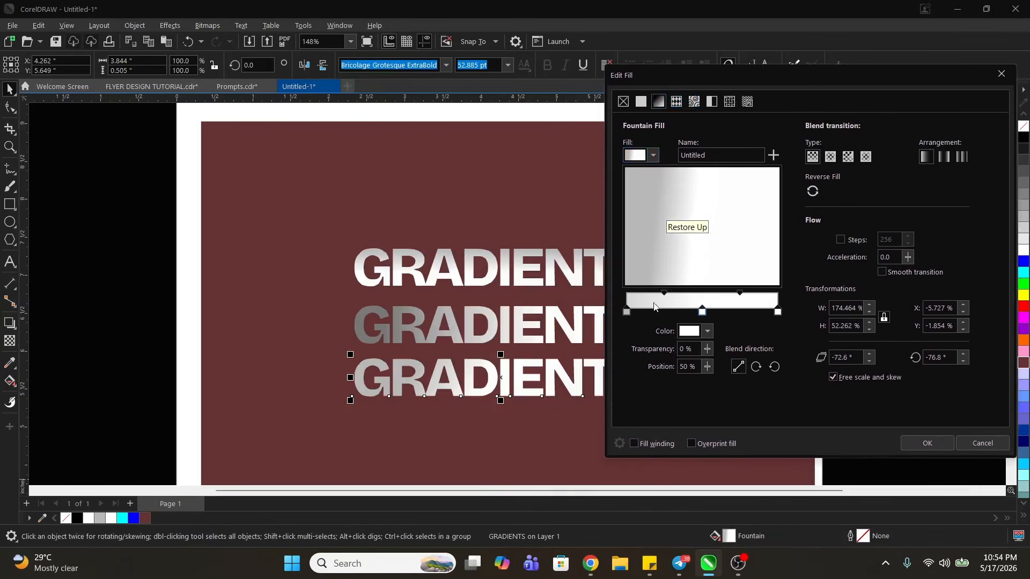
click(625, 311)
double_click(651, 311)
drag(651, 312, 656, 312)
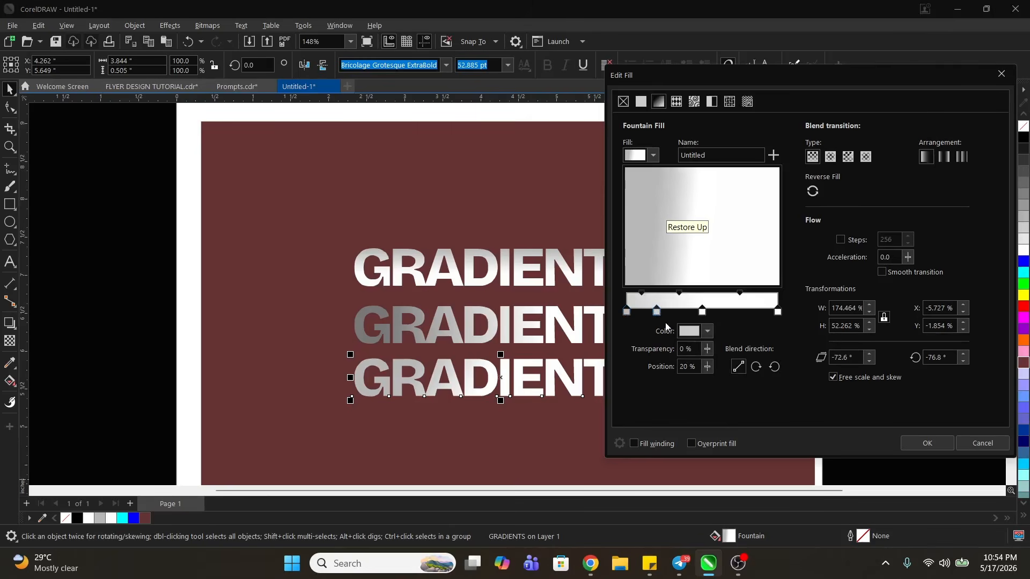
click(707, 332)
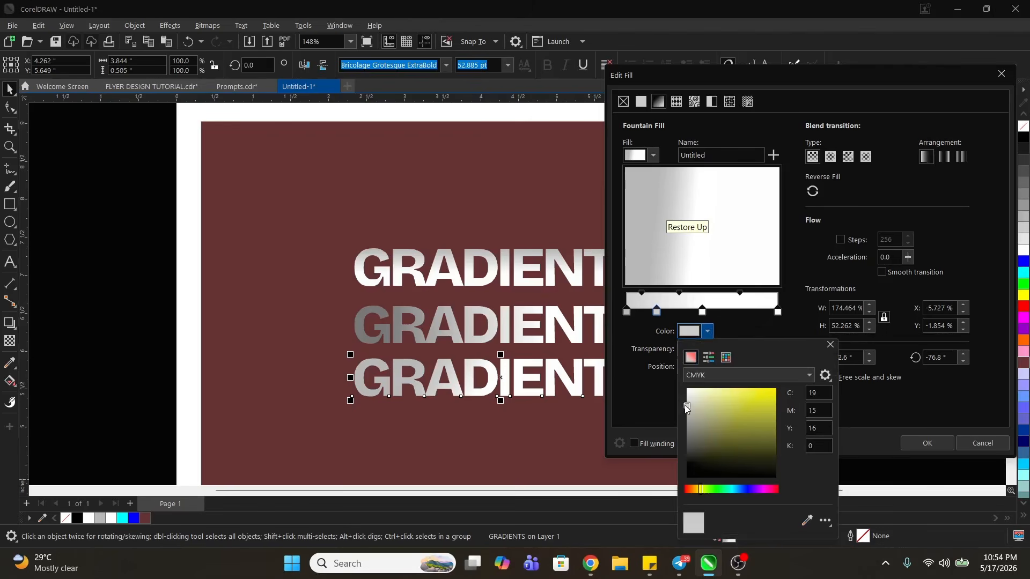
drag(684, 405, 686, 397)
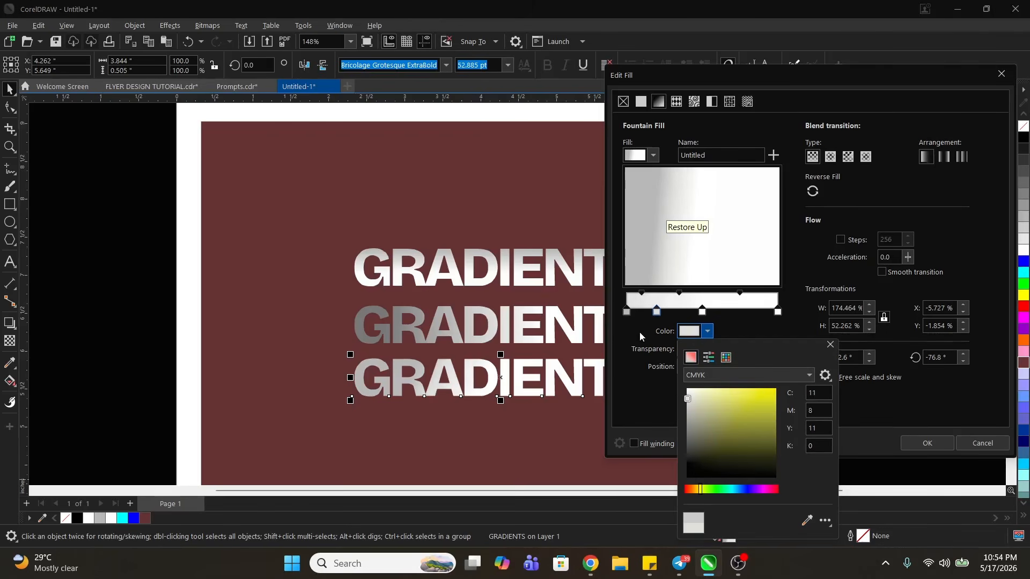
- Darken the starting colour of the bottom GRADIENTS text's gradient to grey #ADABAB
click(626, 311)
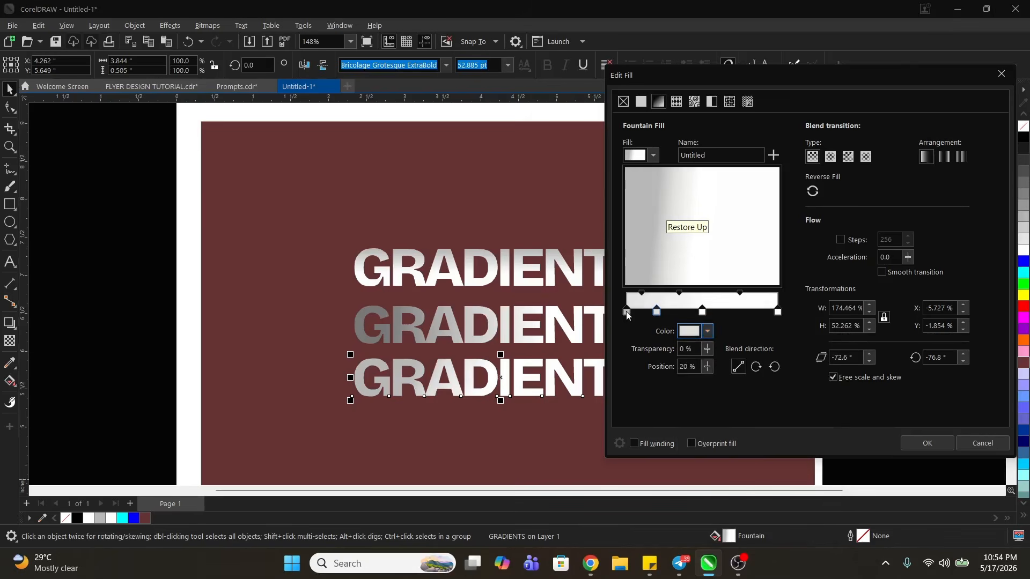
click(707, 331)
drag(684, 422, 685, 416)
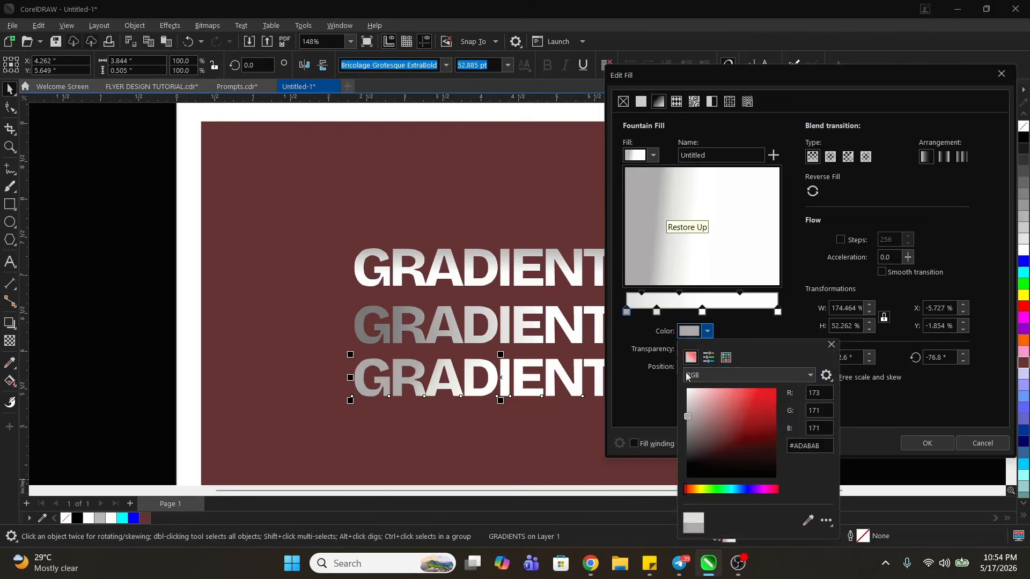
- In the bottom text's gradient, shift the white middle stop to 63% and the light grey second stop to 37%
click(657, 312)
drag(702, 312, 724, 316)
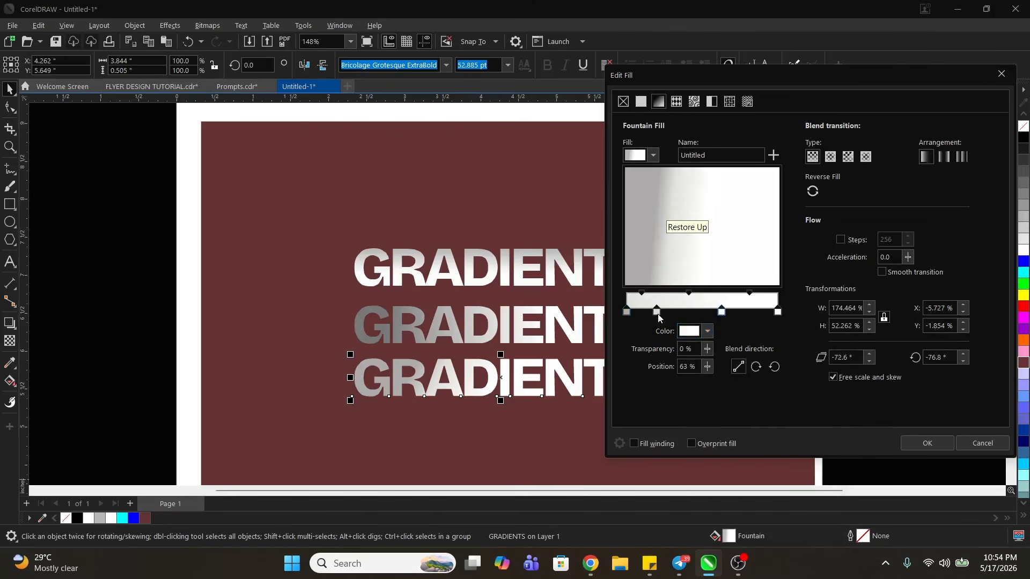
drag(658, 313, 684, 315)
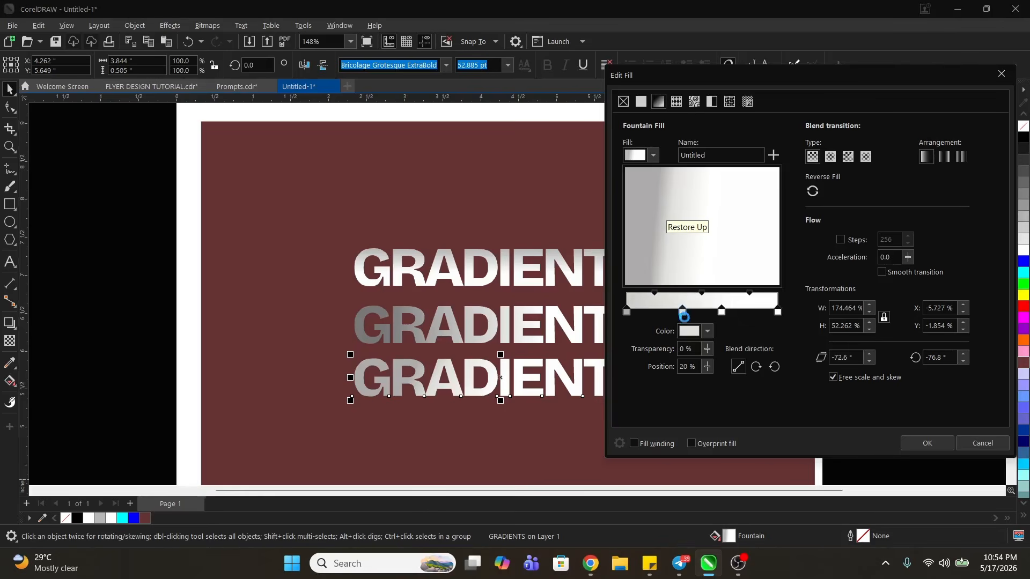
- Recolour the 37% stop of the bottom text's gradient to light grey, about CMYK 22, 16, 17, 0, and apply the fill
click(707, 333)
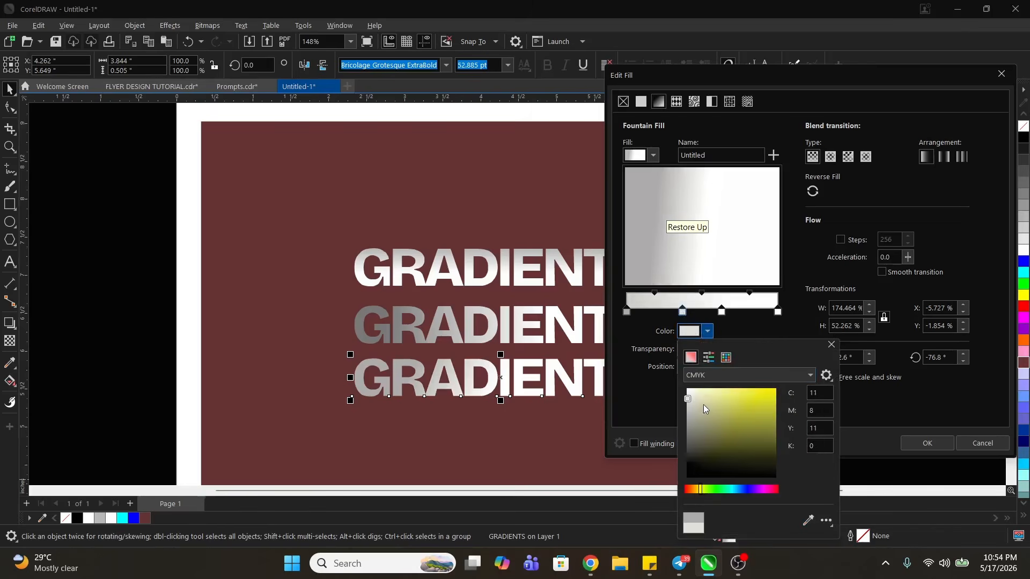
click(686, 404)
drag(686, 405, 687, 407)
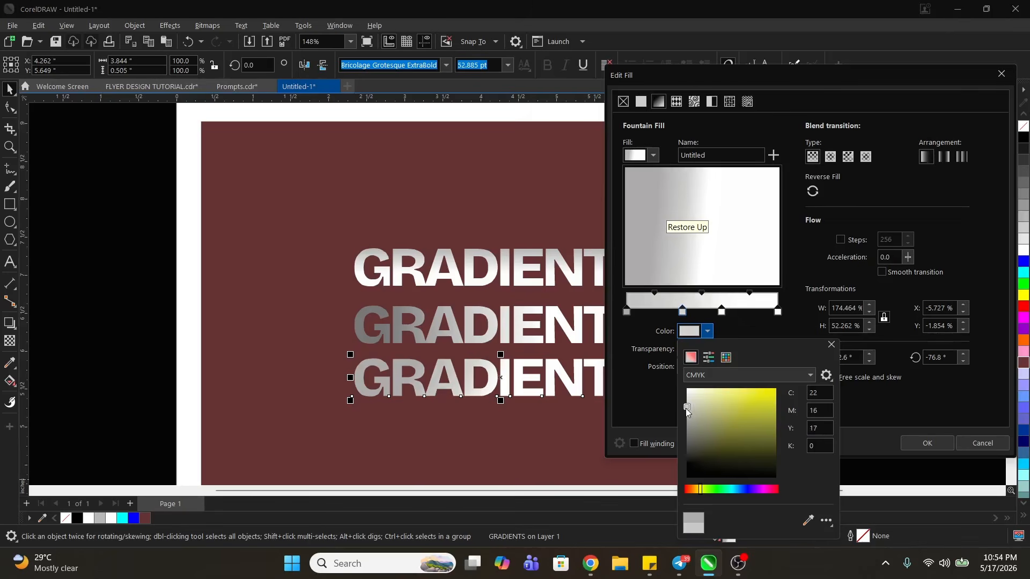
click(727, 253)
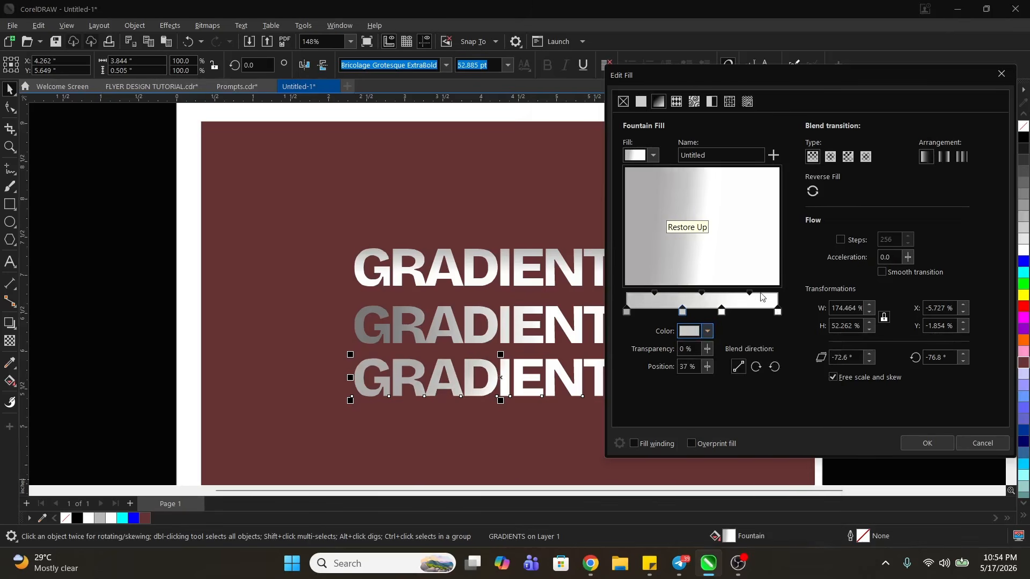
click(928, 442)
click(923, 443)
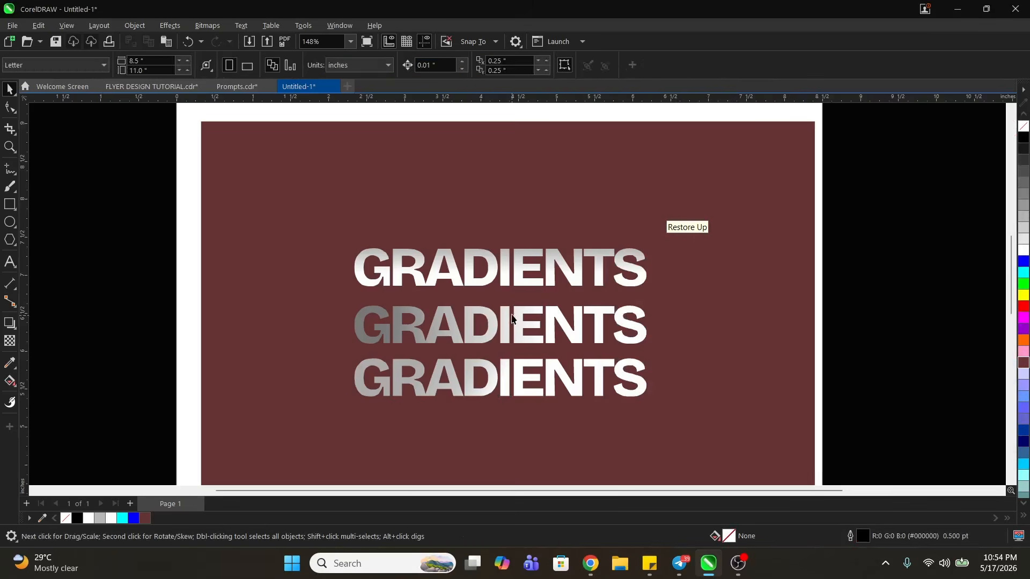
- Try blue, green and pale lavender fills on the background rectangle behind the GRADIENTS texts, and restore its brownish-red fill
click(628, 194)
click(135, 518)
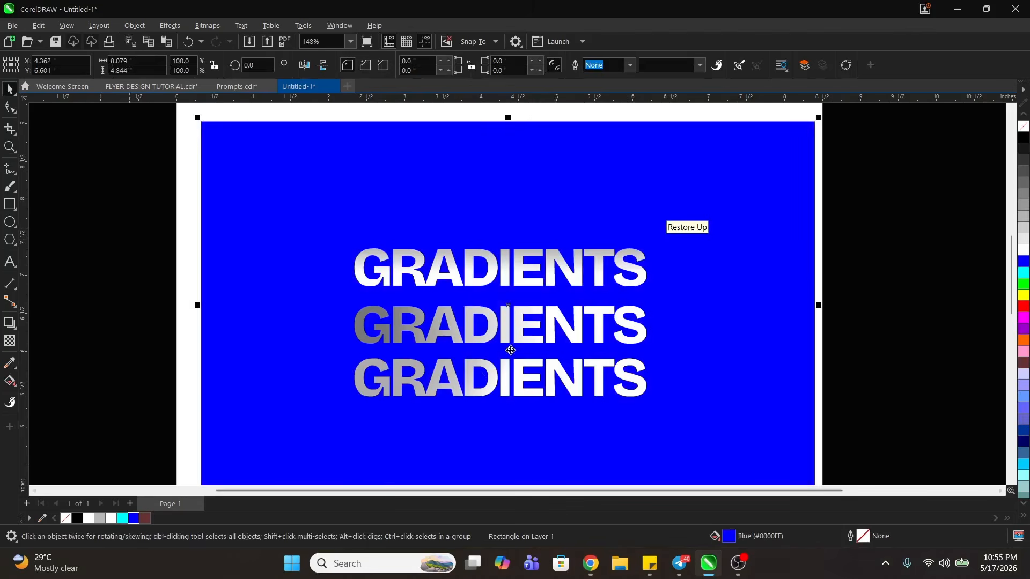
click(1023, 284)
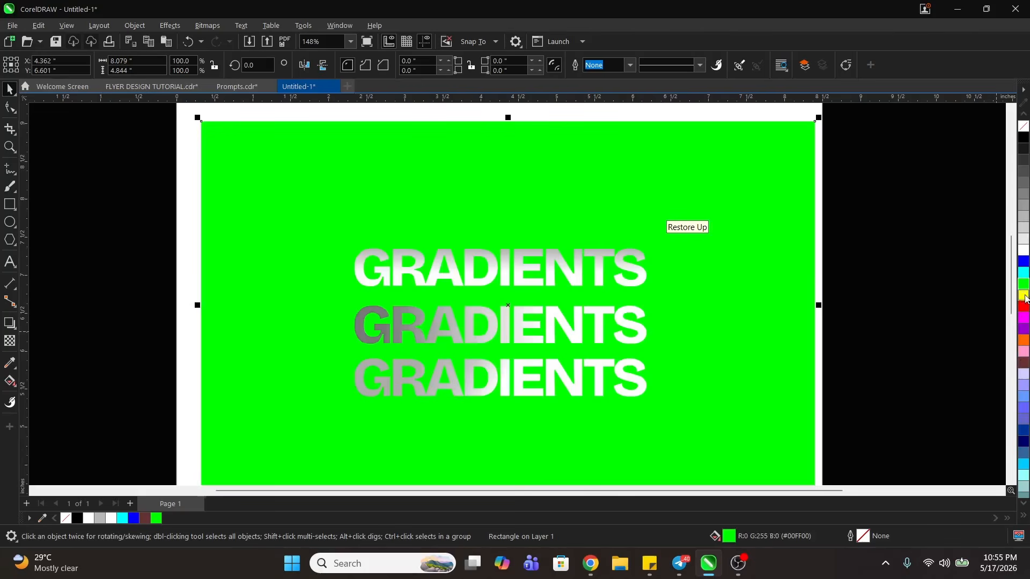
click(1023, 375)
click(1023, 363)
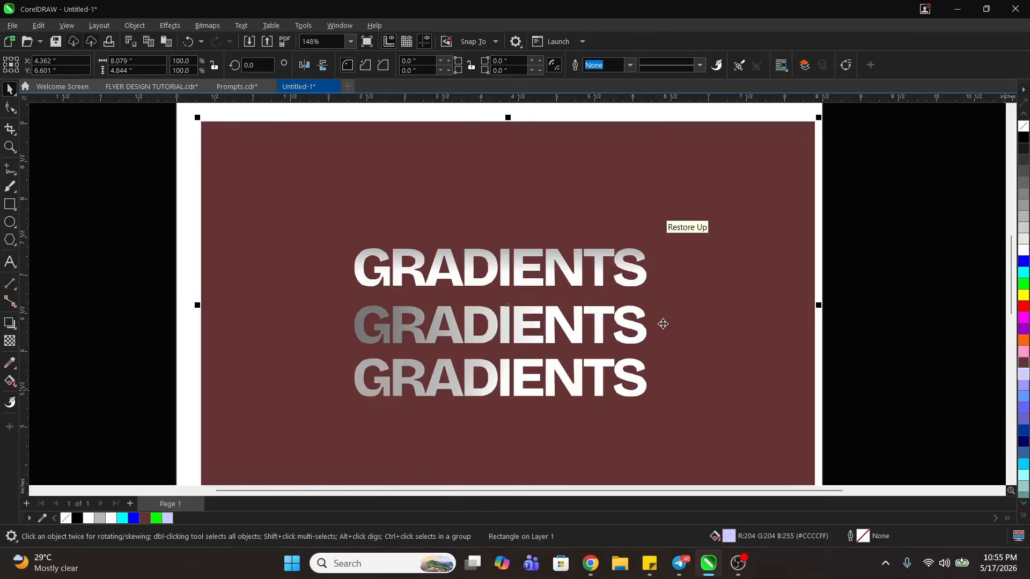
click(468, 330)
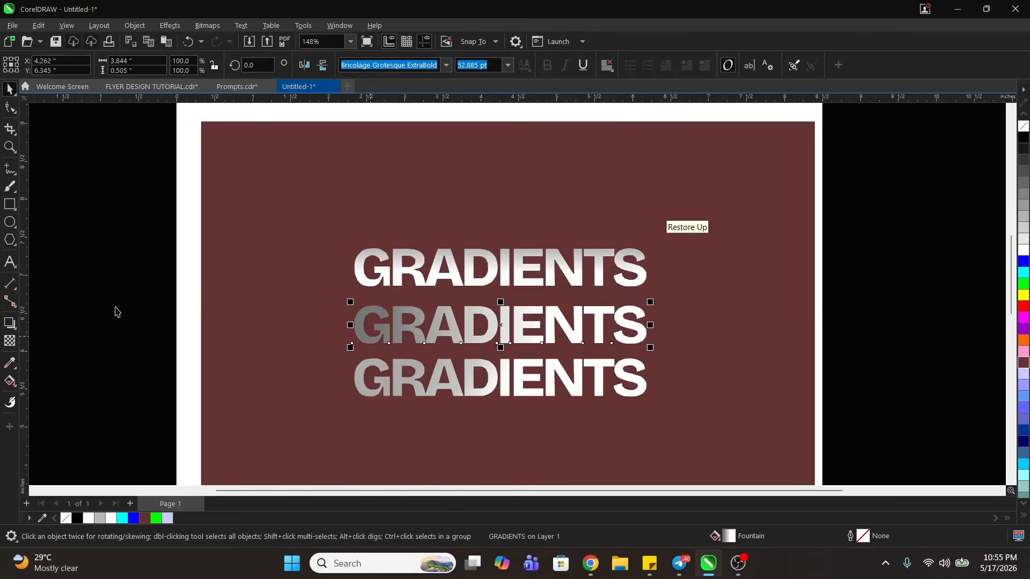
double_click(729, 536)
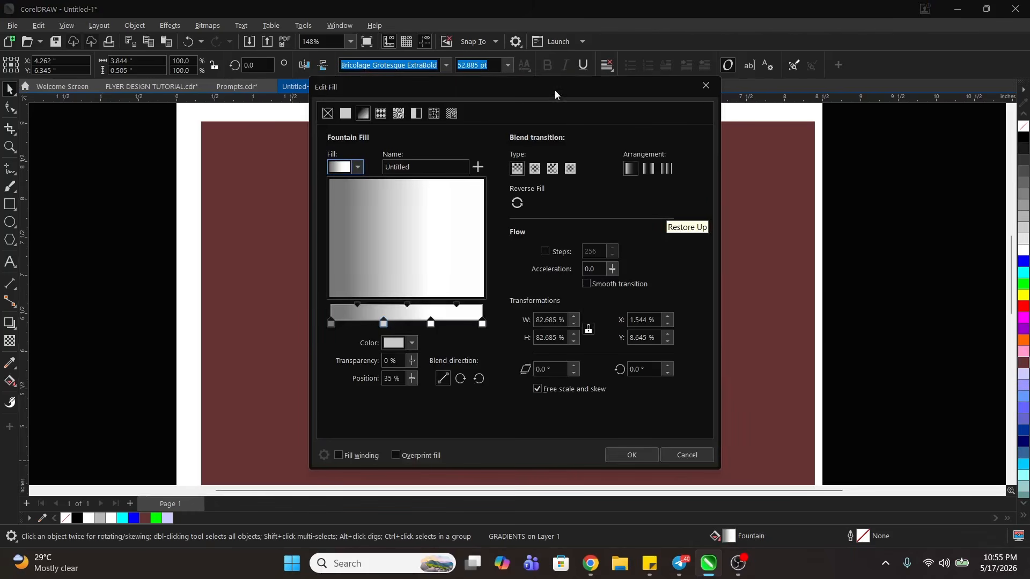
drag(555, 91, 836, 87)
click(613, 320)
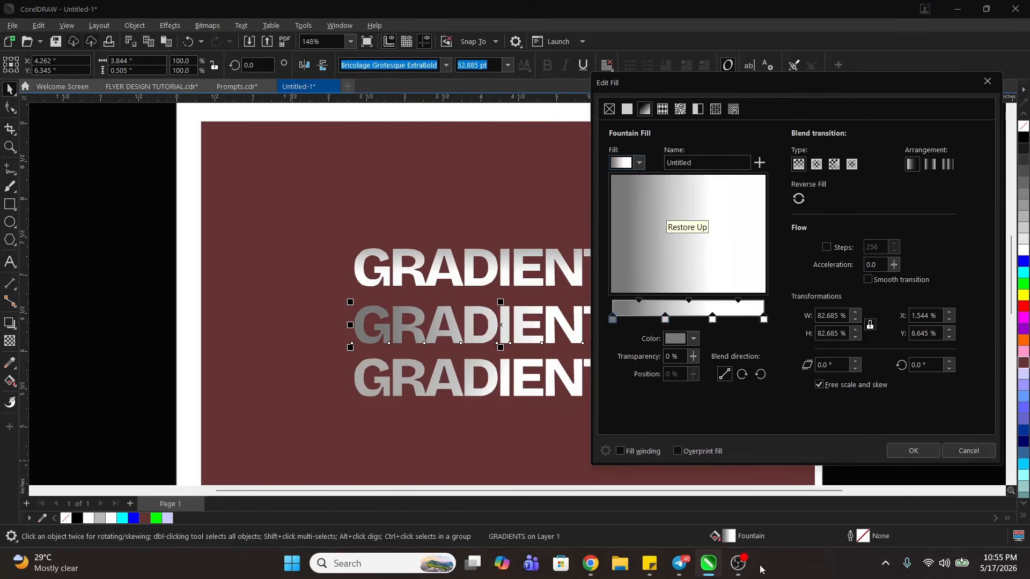
click(673, 339)
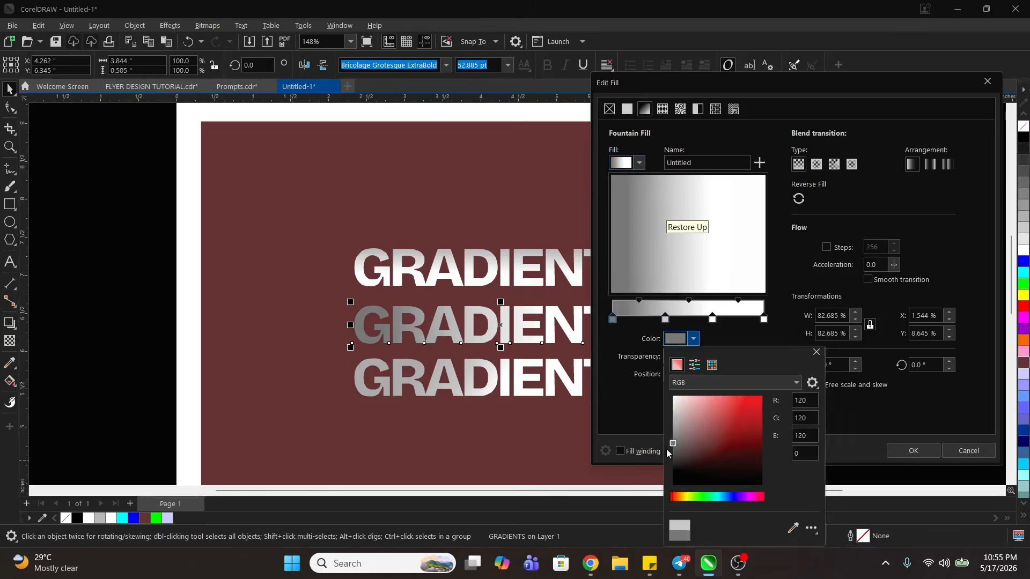
click(639, 408)
click(992, 450)
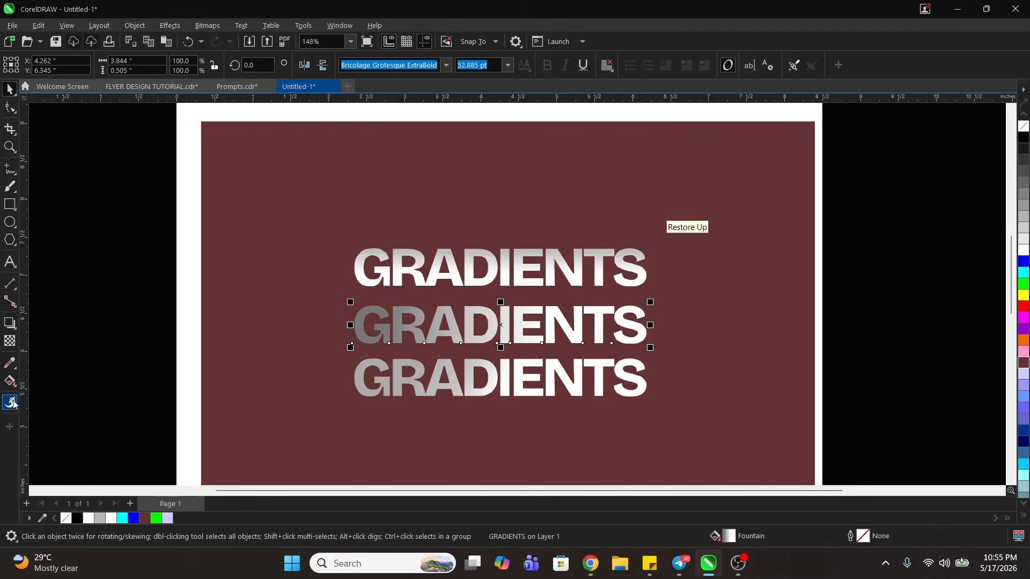
- Recolour the starting stop of the middle GRADIENTS text's gradient to dark red with the Interactive Fill tool, and deselect the text
click(10, 381)
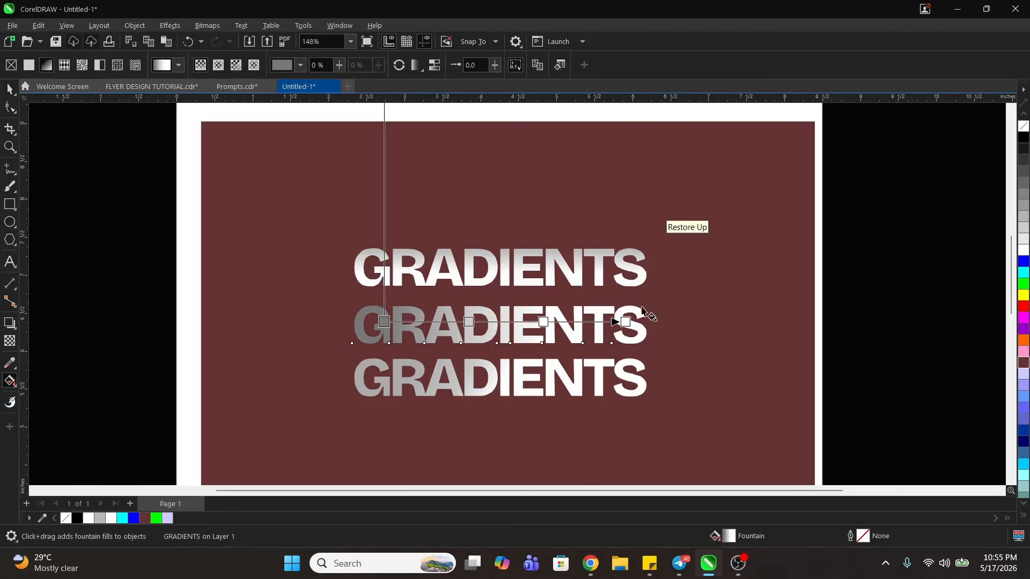
click(384, 322)
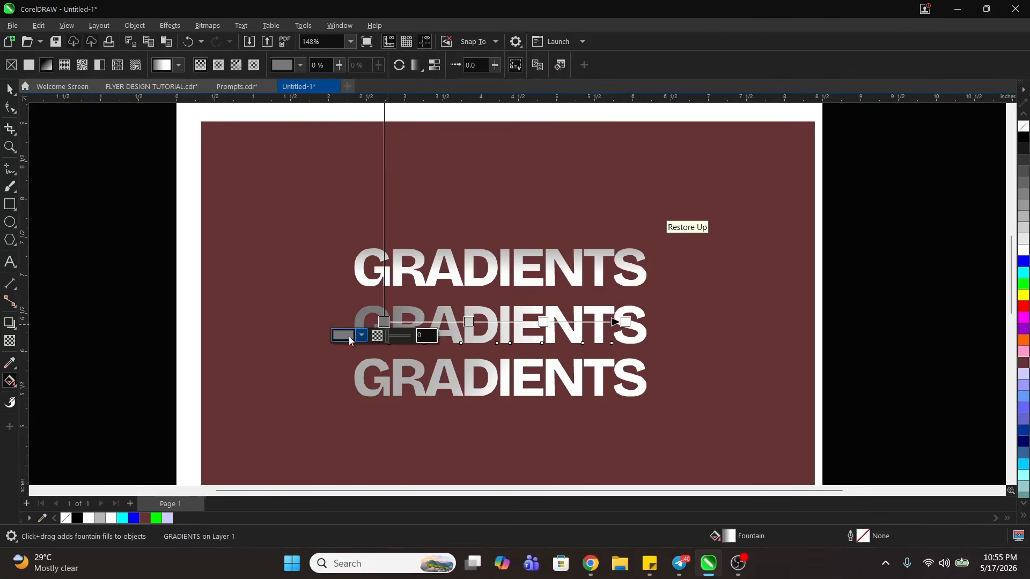
click(361, 335)
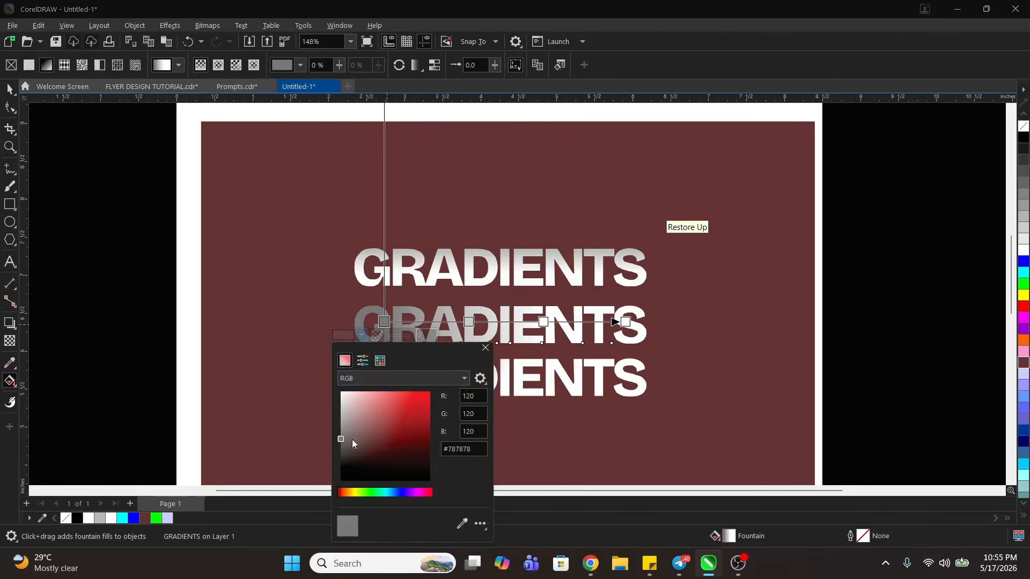
drag(351, 439, 435, 417)
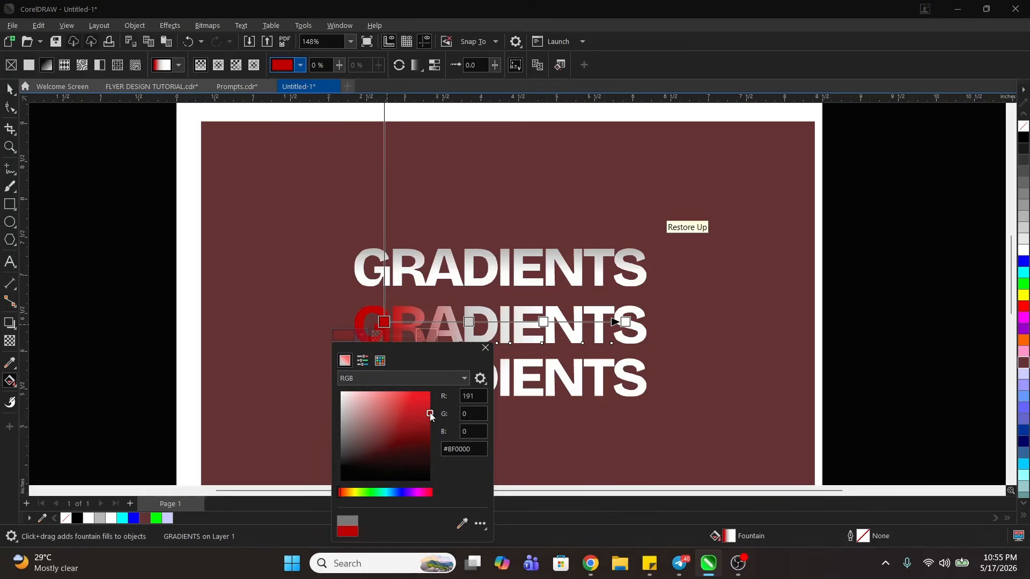
click(430, 427)
click(468, 321)
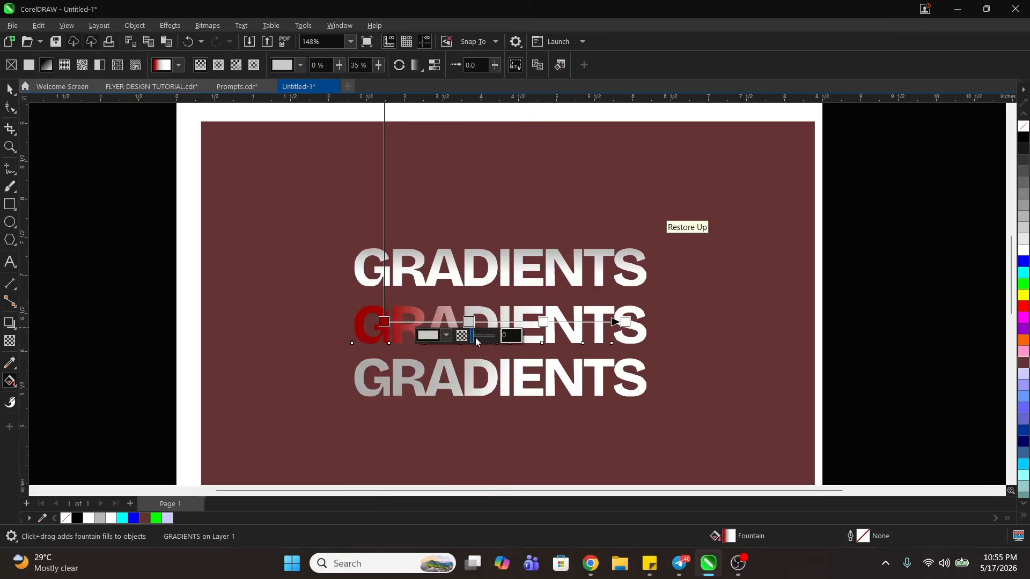
click(10, 89)
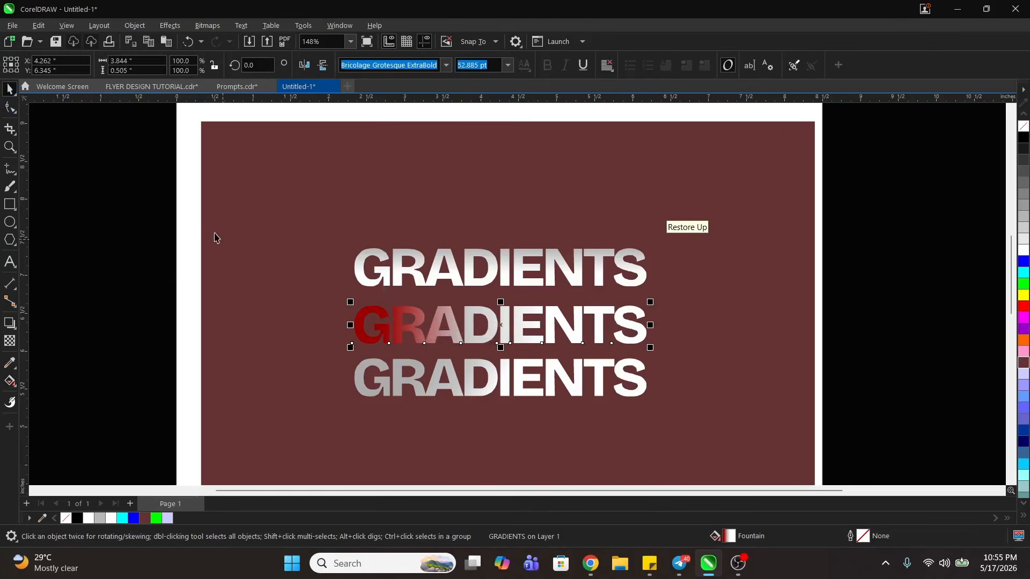
key(Escape)
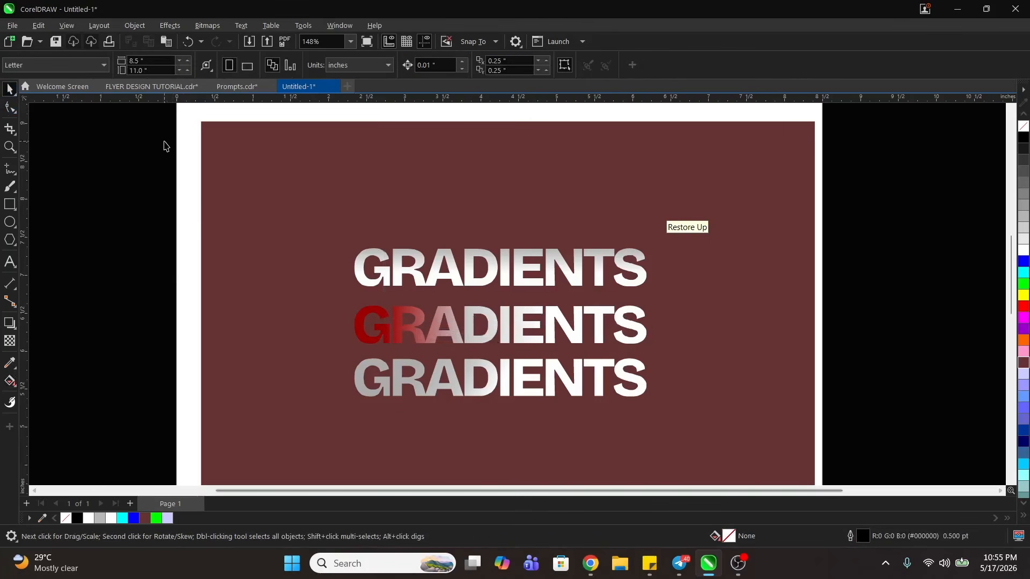
- In the FLYER DESIGN TUTORIAL document, apply a horizontal yellow-to-white gradient across the "Built to Dominate." headline with the Interactive Fill tool
click(152, 87)
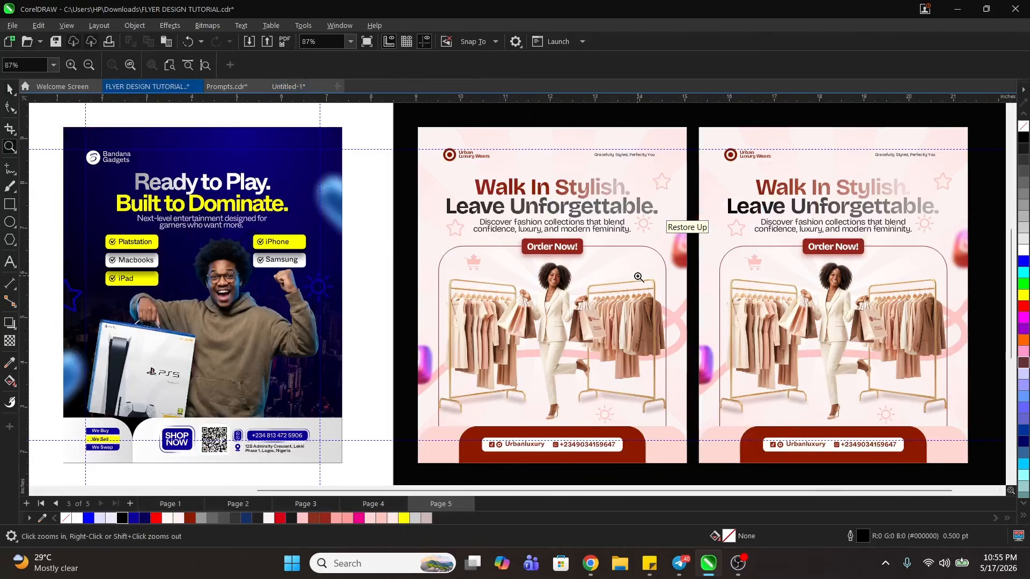
scroll(349, 220, down, 2)
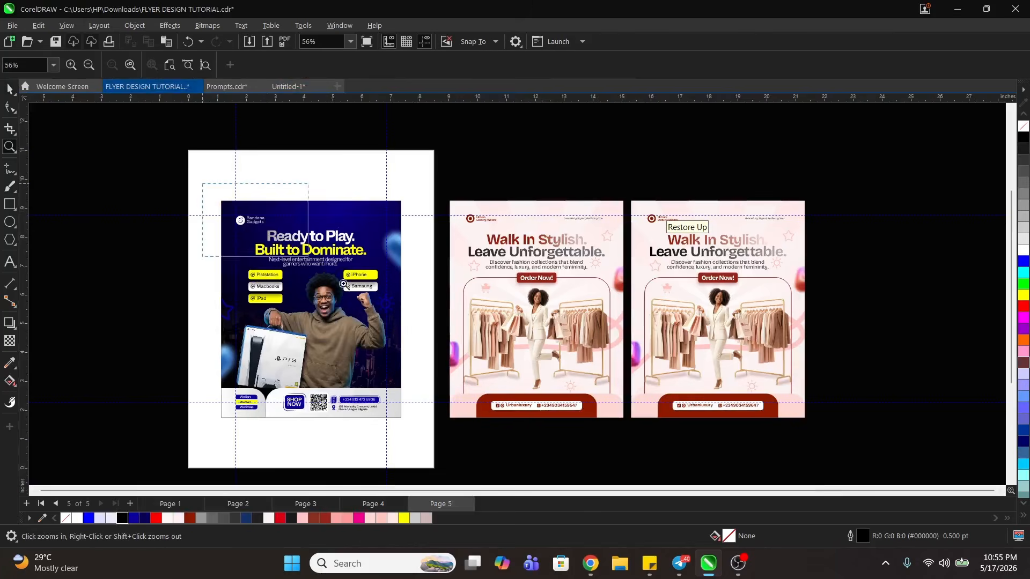
scroll(414, 299, up, 4)
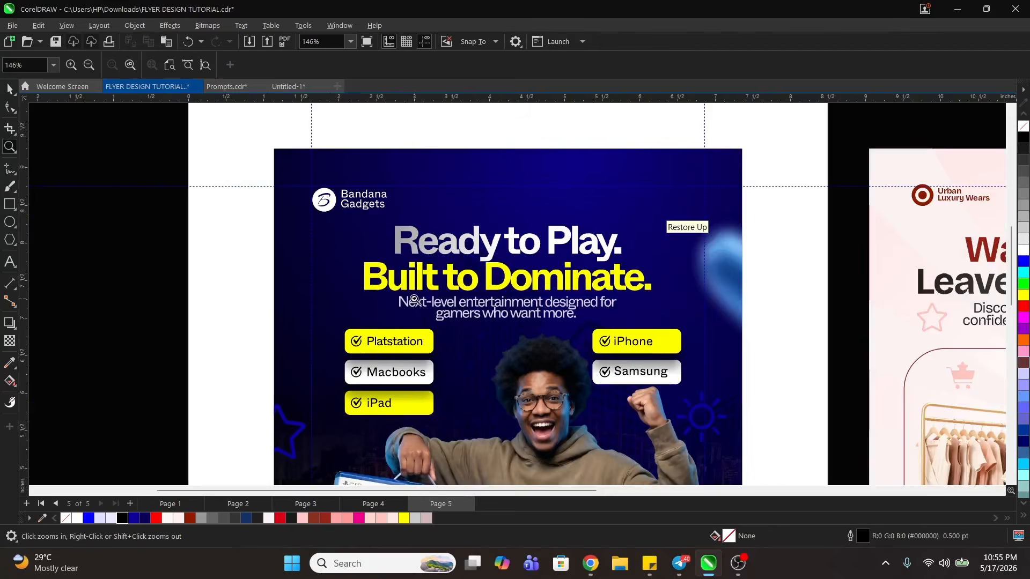
key(space)
click(456, 280)
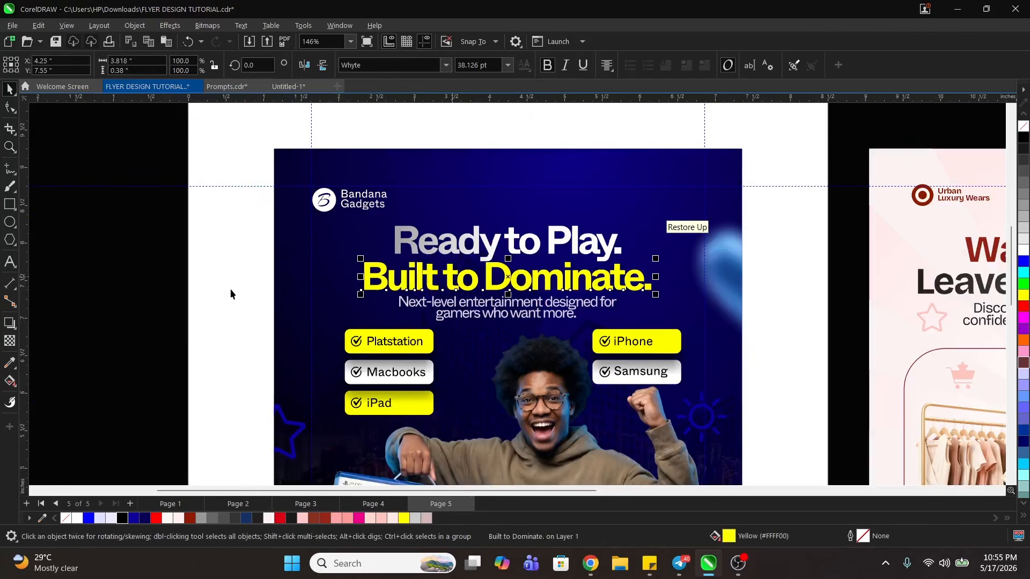
click(10, 381)
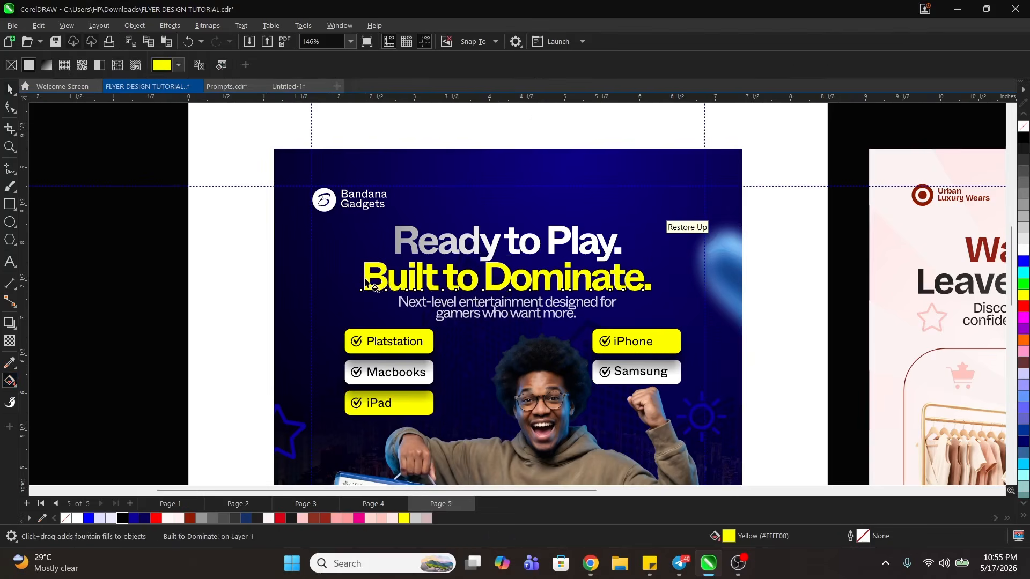
drag(364, 278, 663, 277)
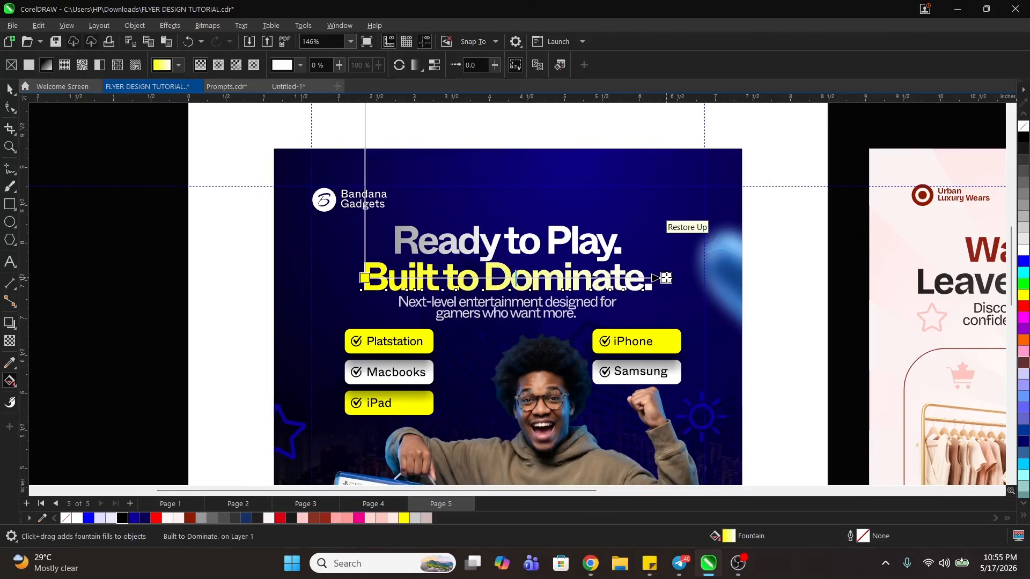
key(Escape)
key(z)
key(F4)
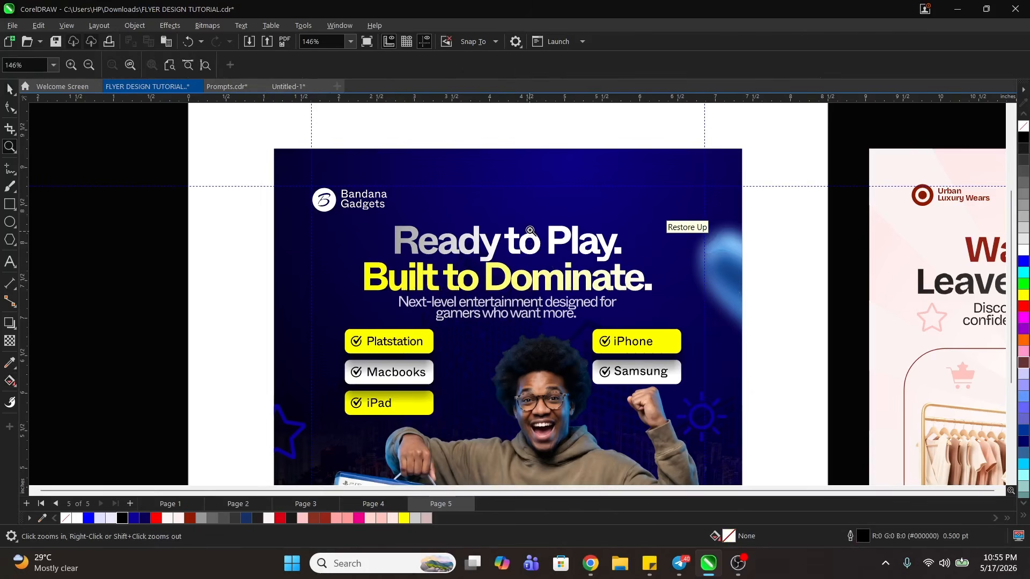
drag(202, 185, 819, 438)
key(space)
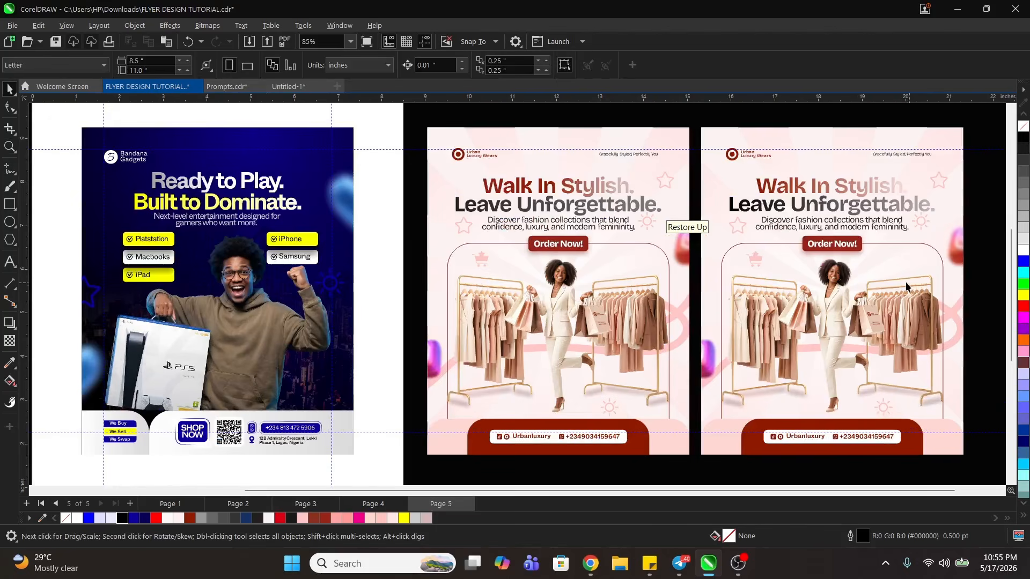